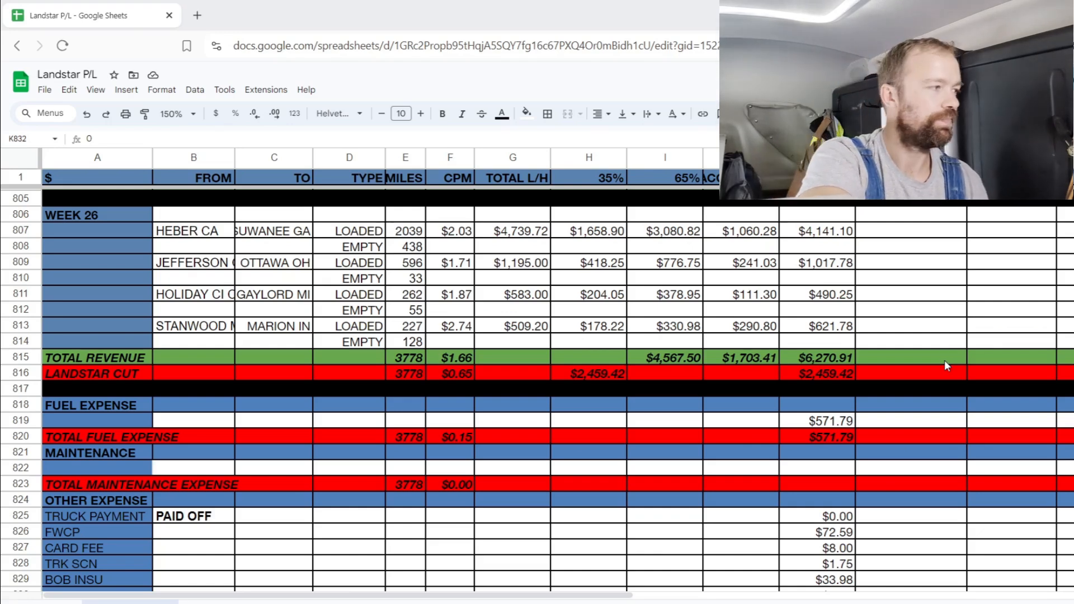
Enlarge the view and review Week 26's load routes, total miles, total revenue and Landstar cut, including their CPM.
key("ctrl+plus")
left_click_drag(263, 288, 363, 425)
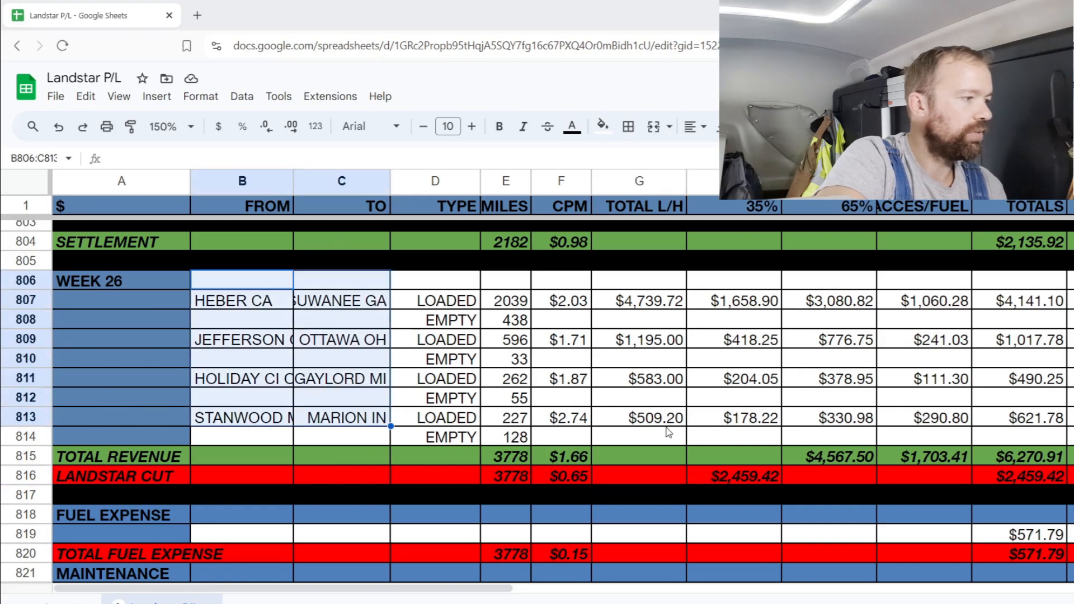
left_click(519, 459)
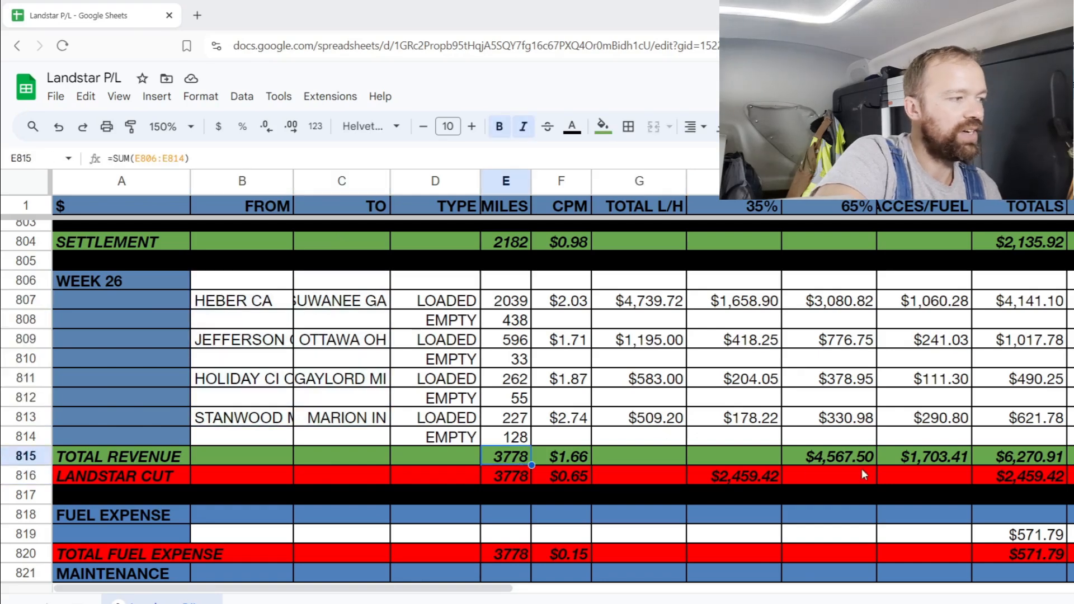
left_click(1031, 457)
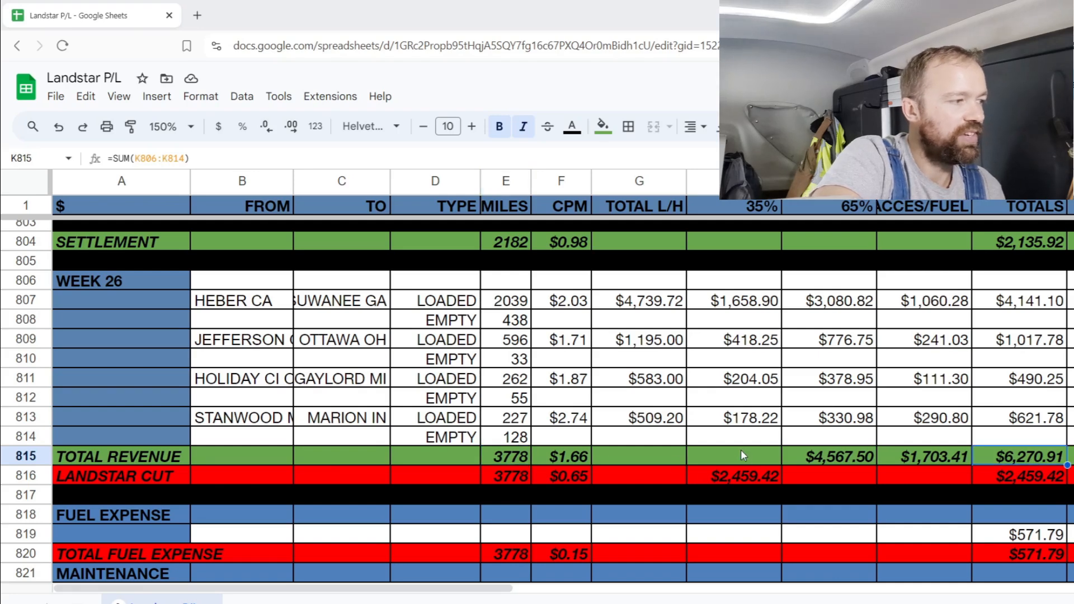
left_click(573, 459)
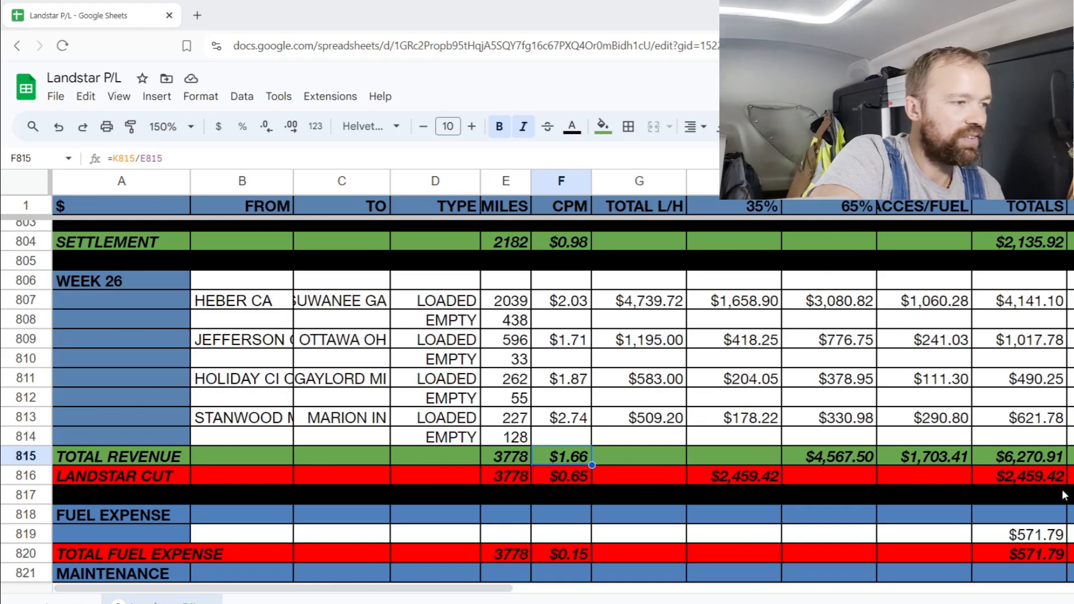
left_click(1043, 479)
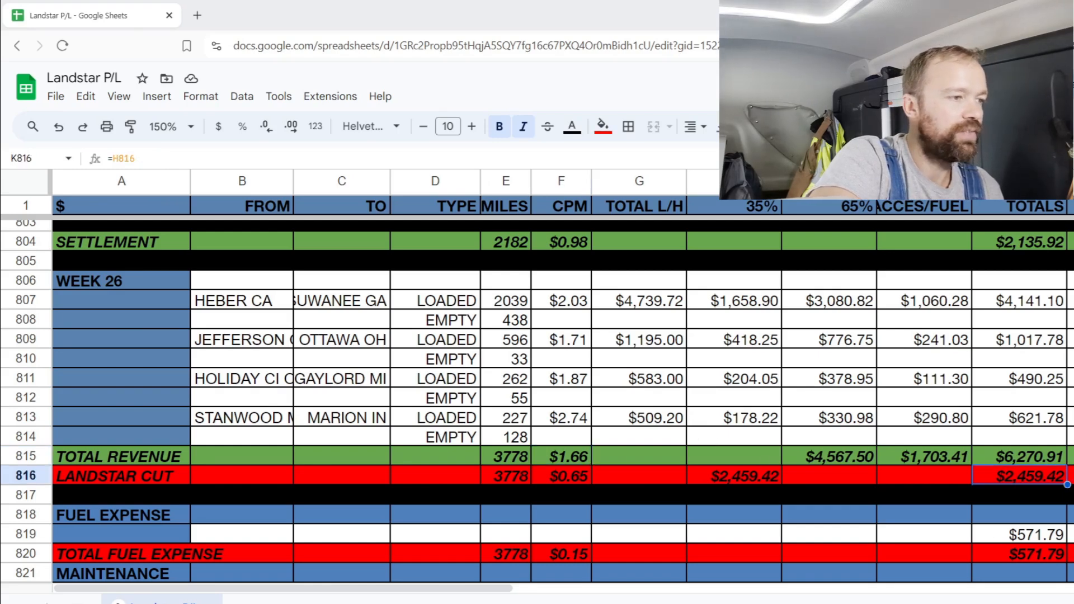
left_click(573, 482)
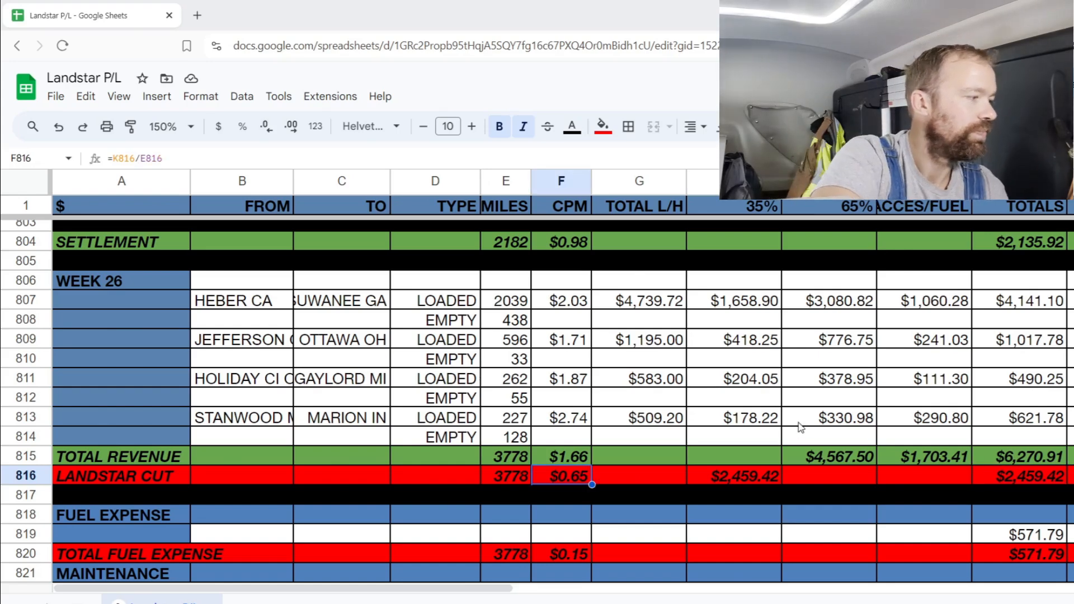
Check Week 26's fuel expense amount, its cost per mile and the maintenance entry.
scroll(1063, 424, "down", 2)
left_click(1048, 424)
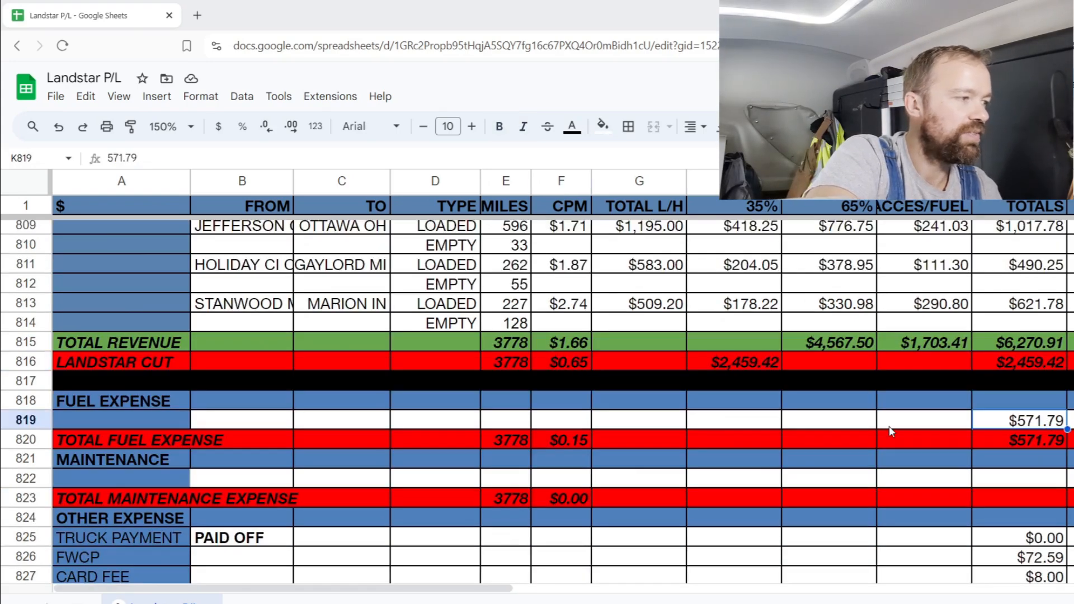
left_click(562, 445)
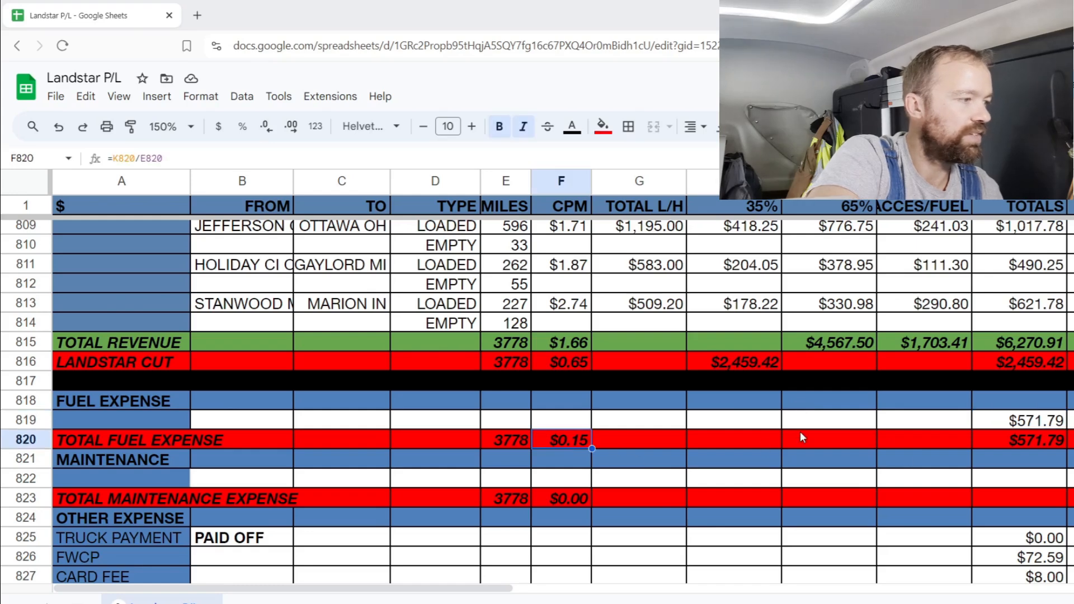
left_click(1004, 481)
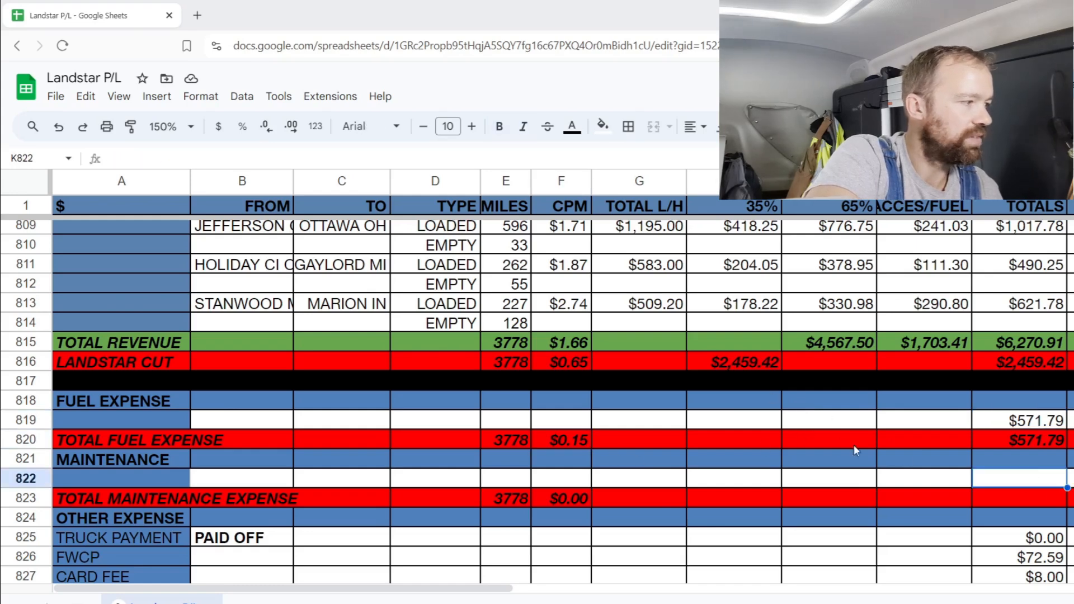
Go through Week 26's other expenses from FWCP to TOLLS, including the OTHER EXPENSE total and its CPM.
scroll(844, 442, "down", 6)
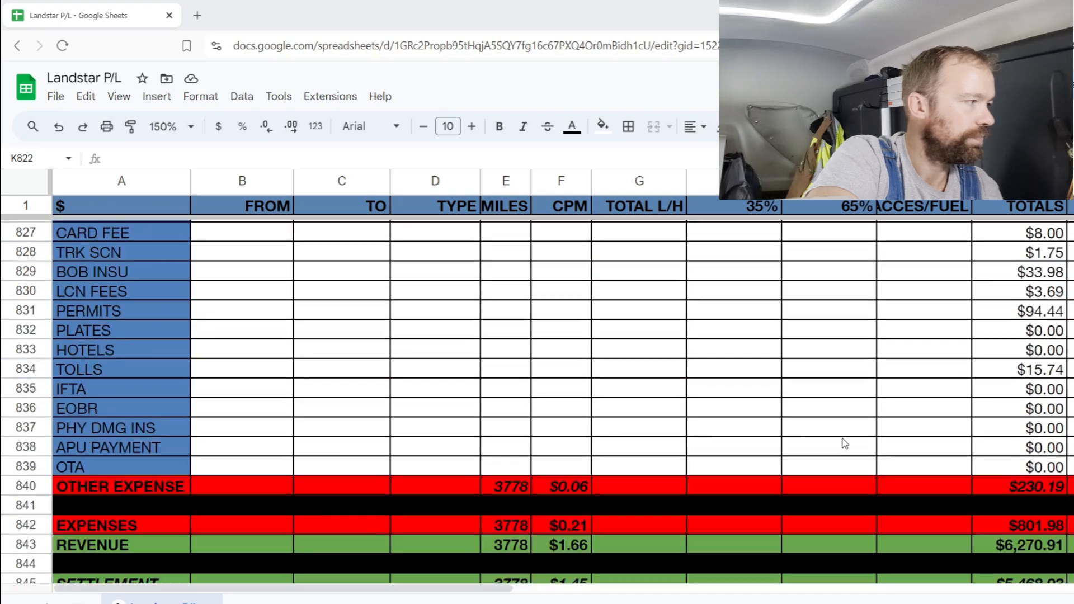
scroll(847, 439, "up", 1)
left_click(1052, 278)
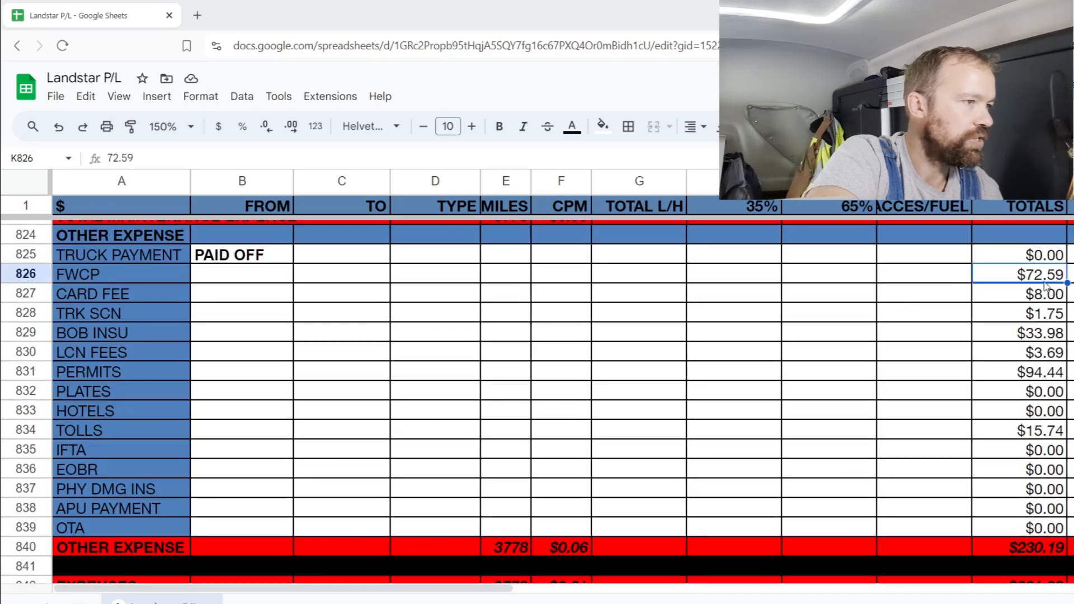
left_click(1056, 300)
left_click(1053, 320)
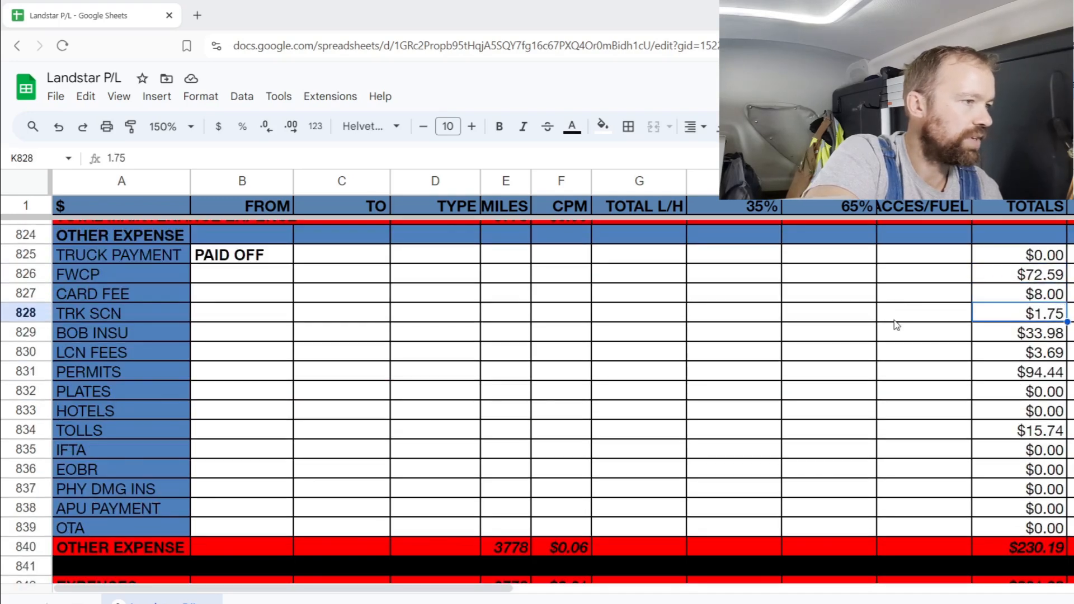
left_click(1036, 339)
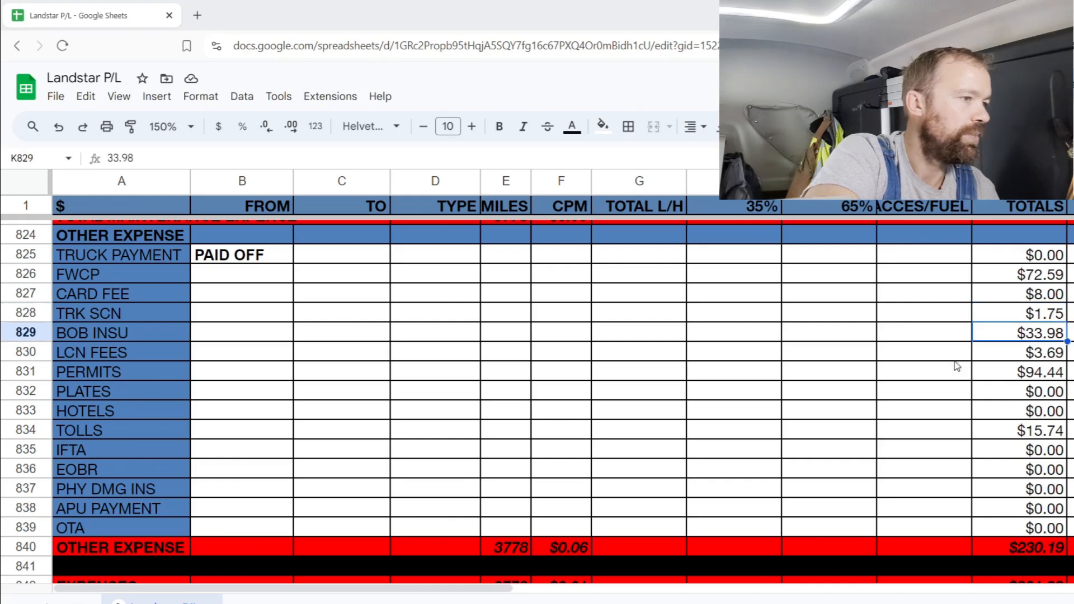
left_click(1035, 356)
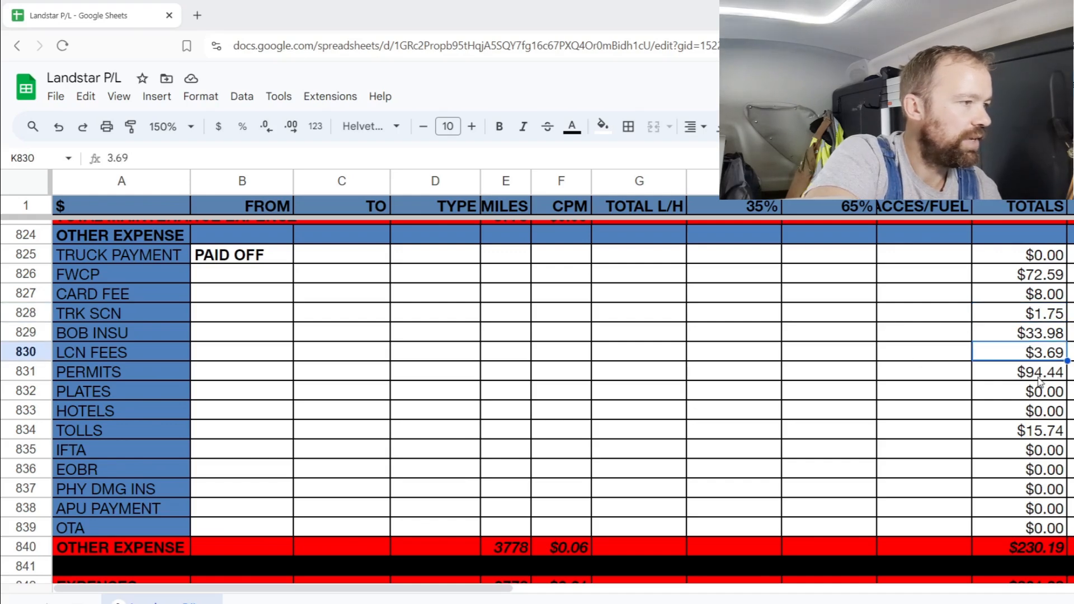
left_click(1039, 376)
left_click(1053, 435)
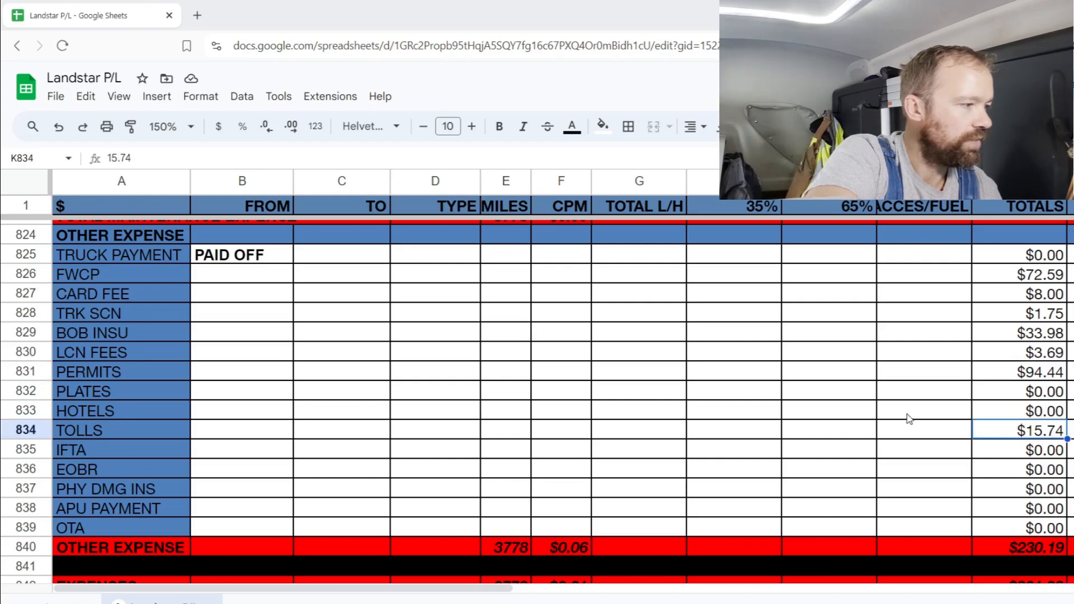
left_click(1041, 551)
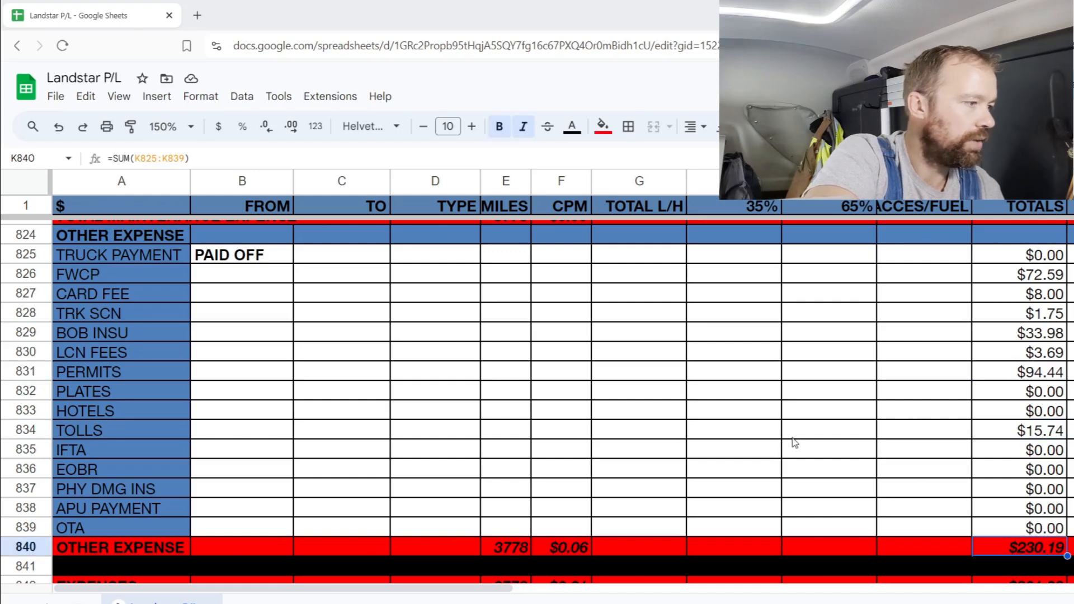
left_click(580, 549)
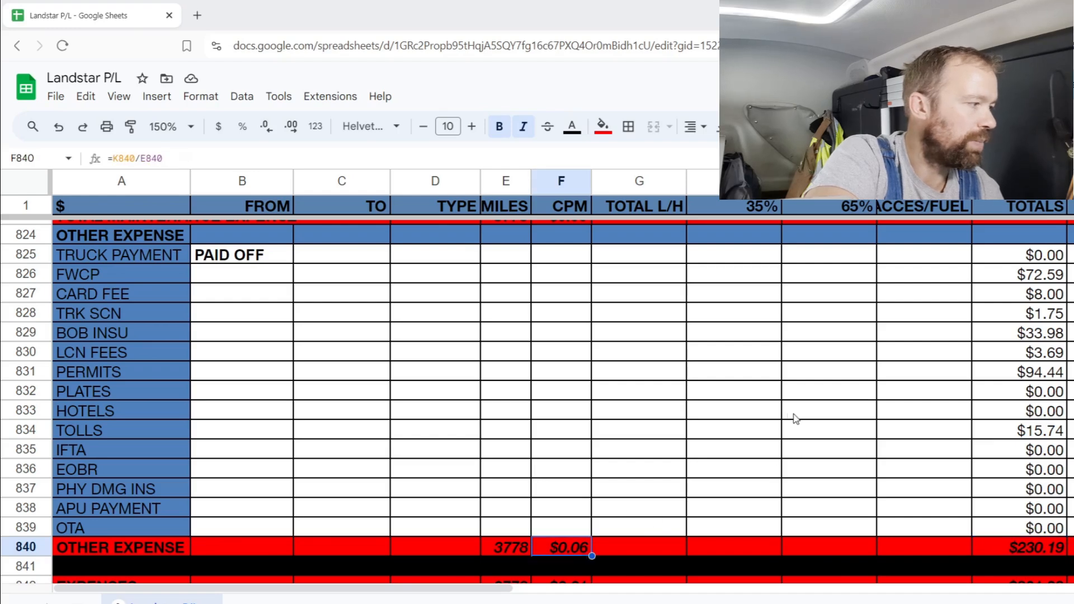
Review the Week 26 summary totals and CPM for EXPENSES, REVENUE and SETTLEMENT.
scroll(846, 408, "down", 2)
left_click(842, 394)
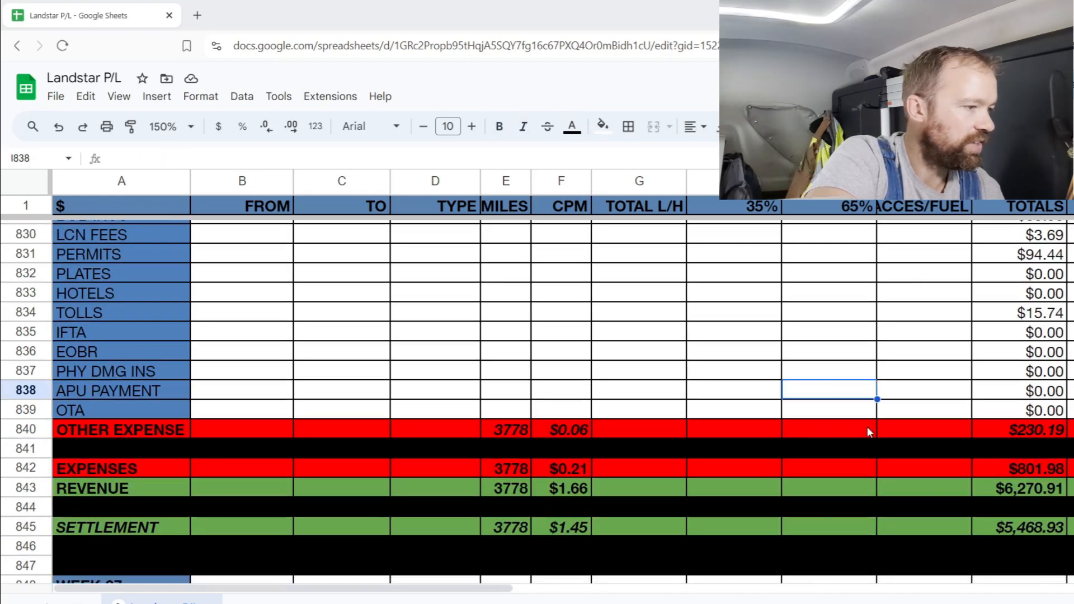
left_click(1040, 474)
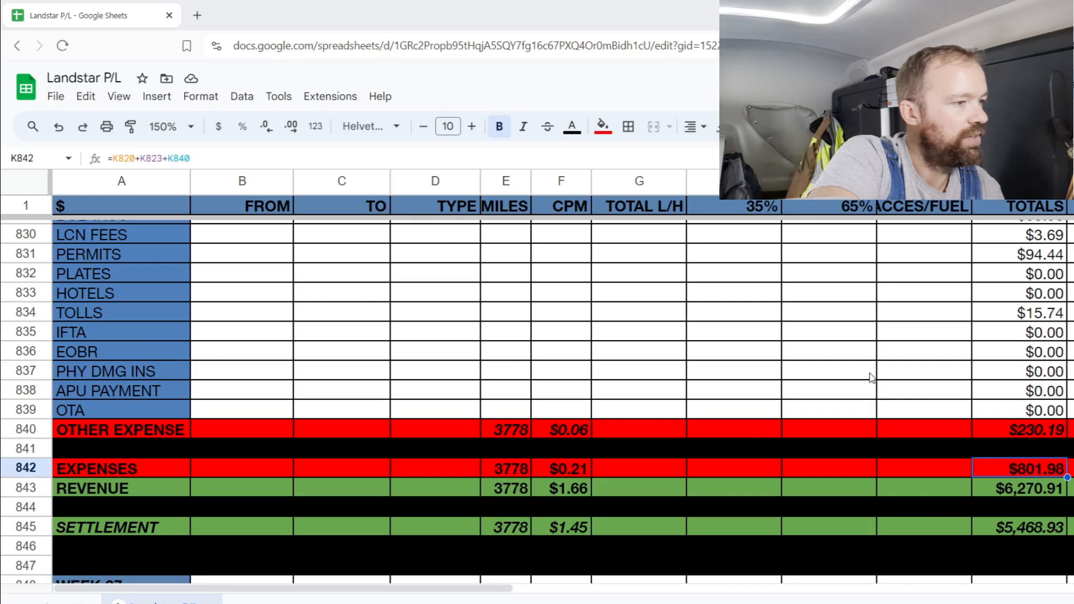
left_click(576, 473)
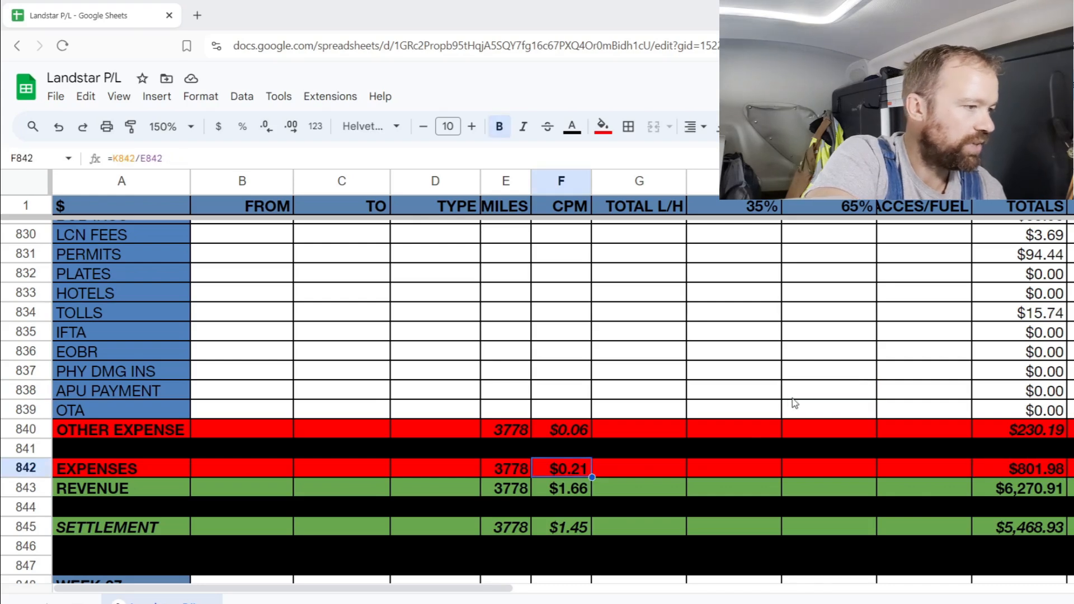
left_click(1041, 495)
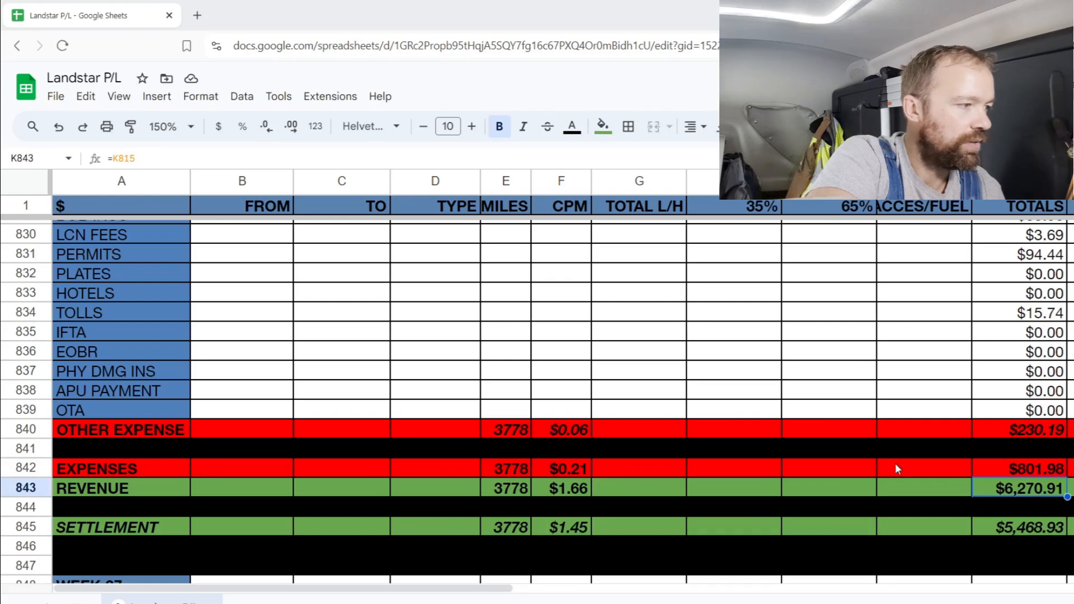
left_click(582, 485)
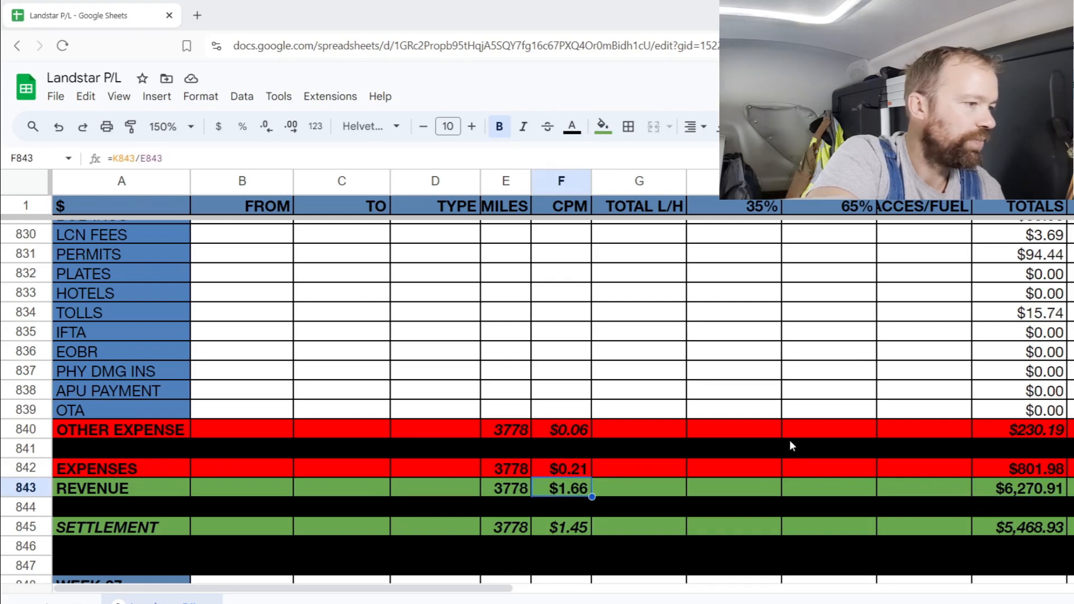
left_click(1039, 531)
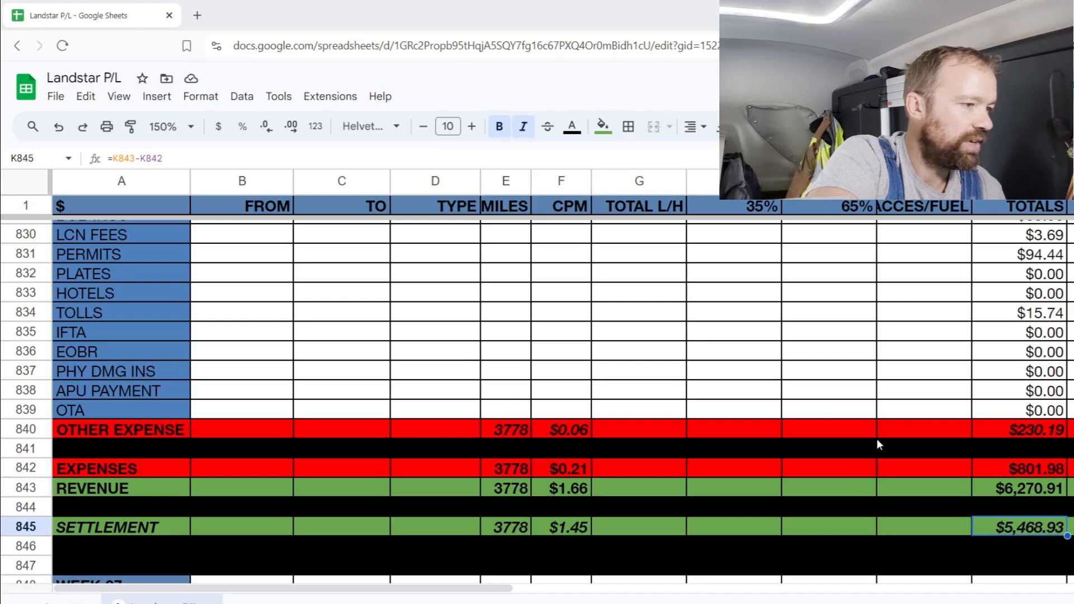
left_click(572, 527)
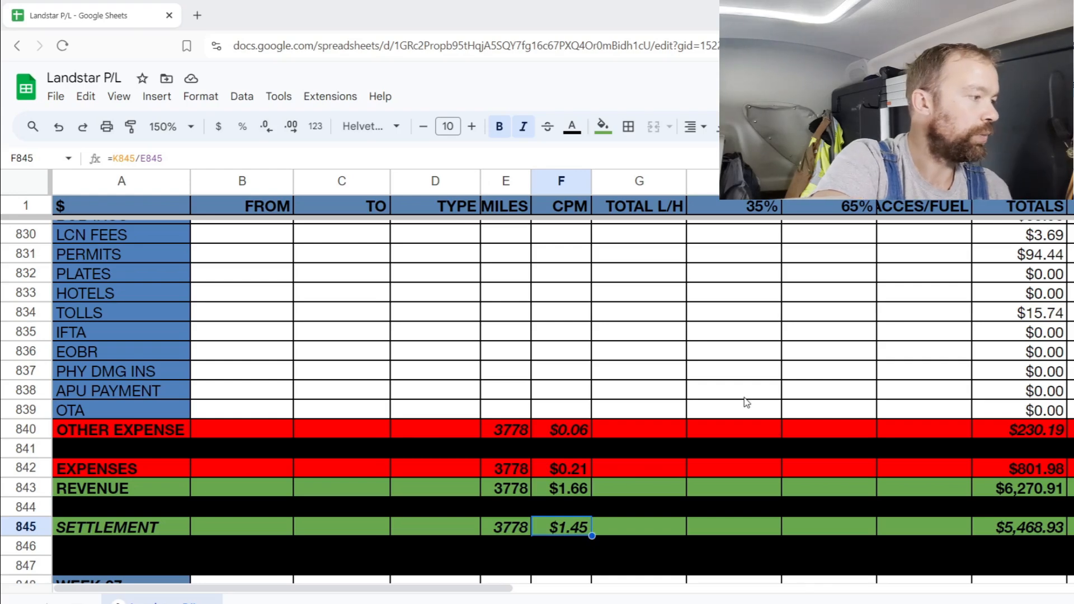
Return to Week 26's loads and examine the HEBER CA to SUWANEE GA load in row 807.
scroll(840, 439, "up", 10)
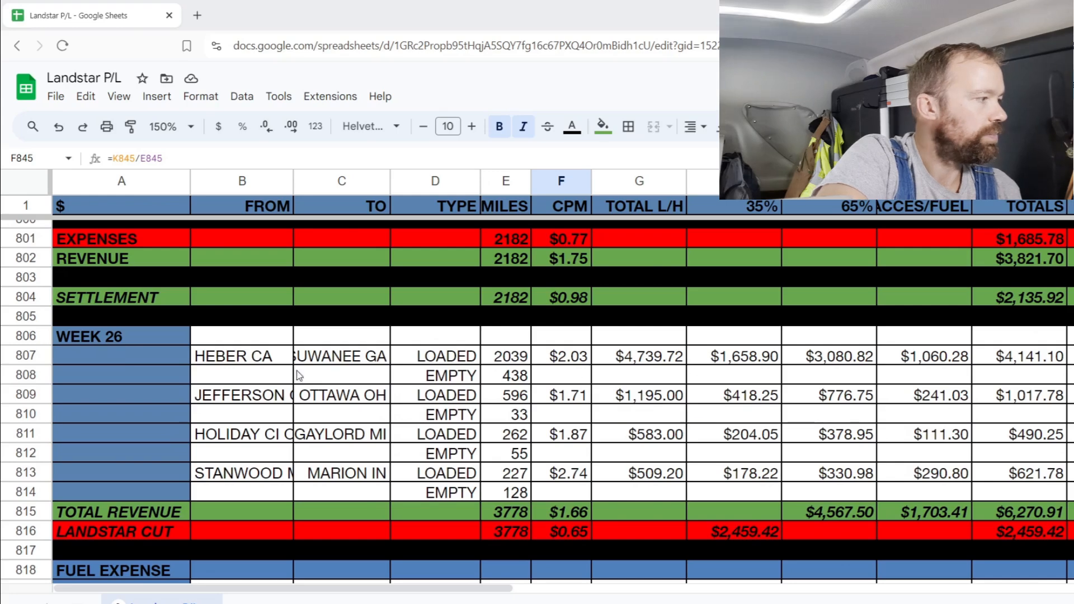
left_click_drag(225, 341, 313, 363)
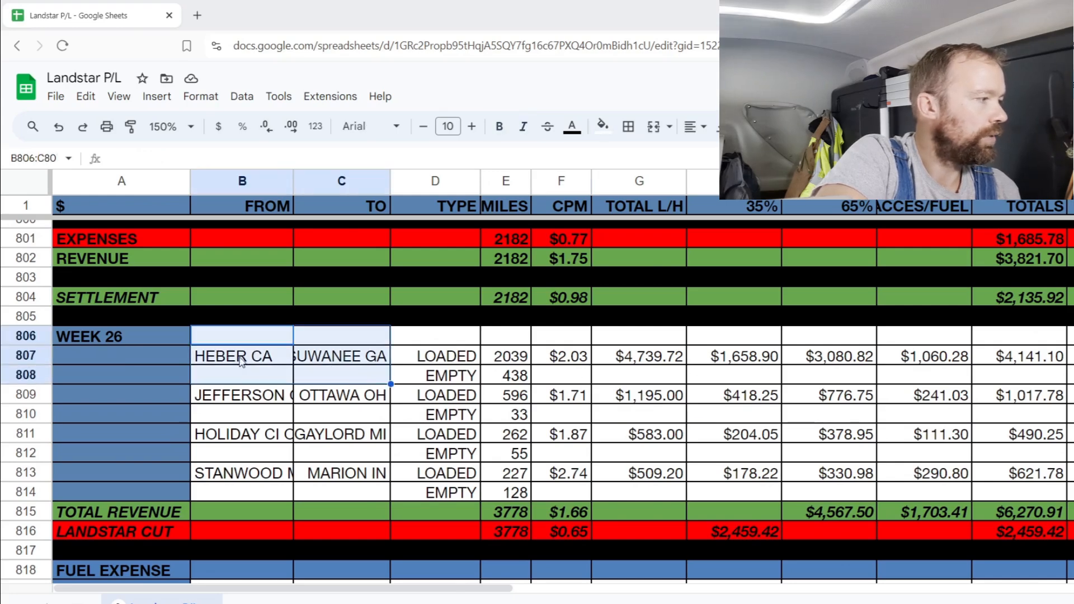
left_click(34, 355)
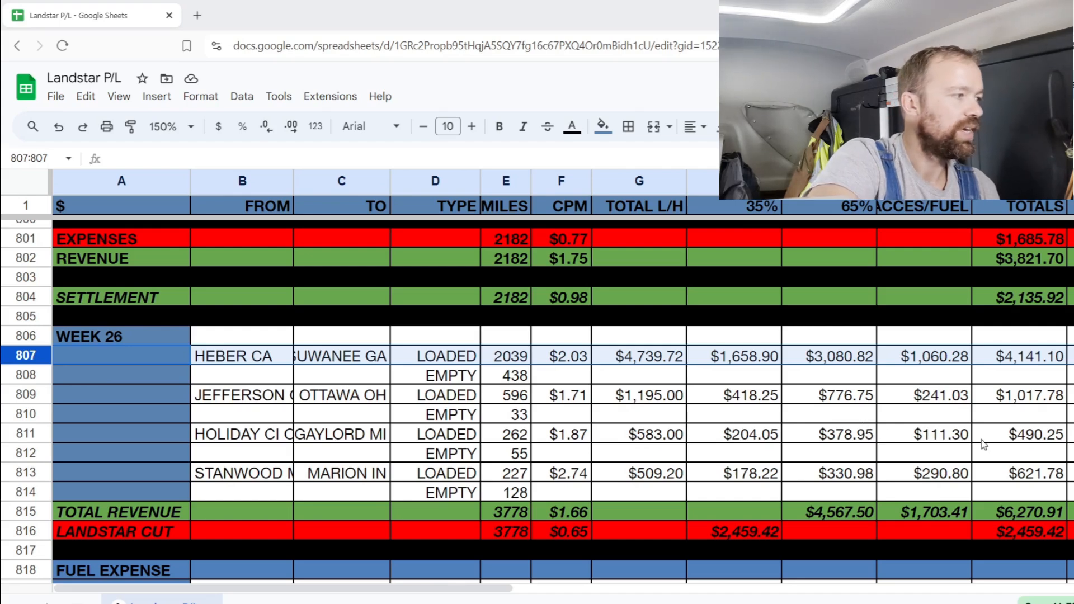
left_click(176, 381)
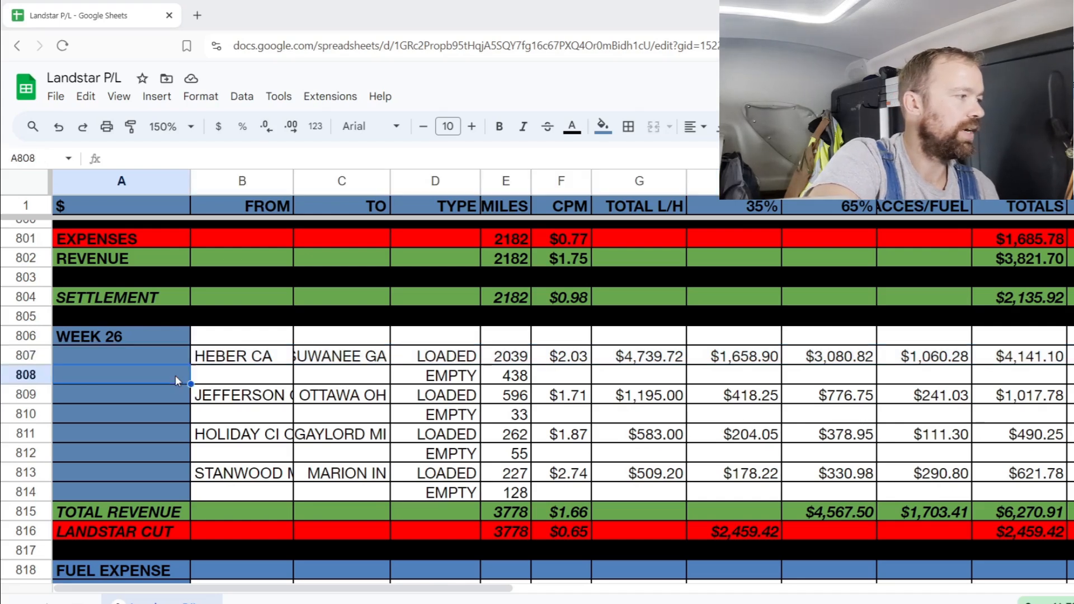
left_click(31, 356)
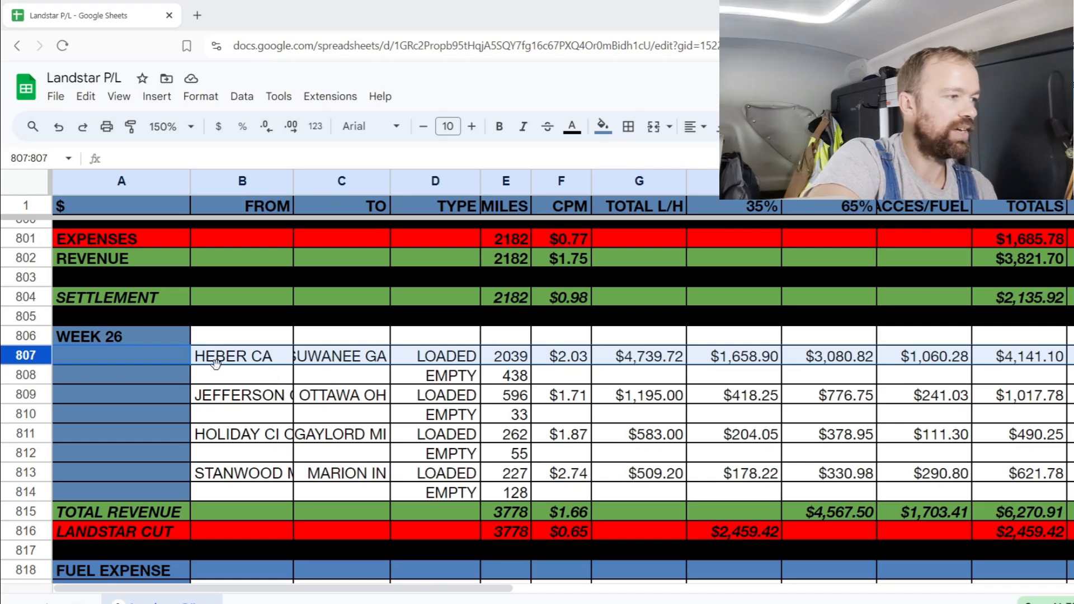
Examine the Week 26 fuel expense entry in row 819 and its amount in K819.
scroll(679, 425, "down", 2)
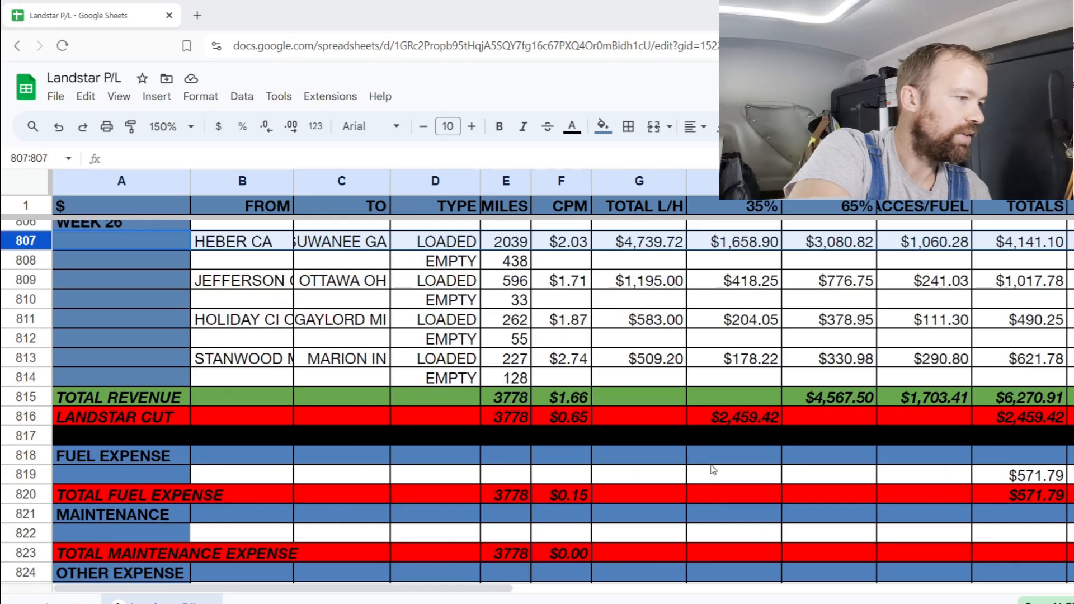
left_click(25, 473)
left_click(1034, 516)
left_click(1040, 475)
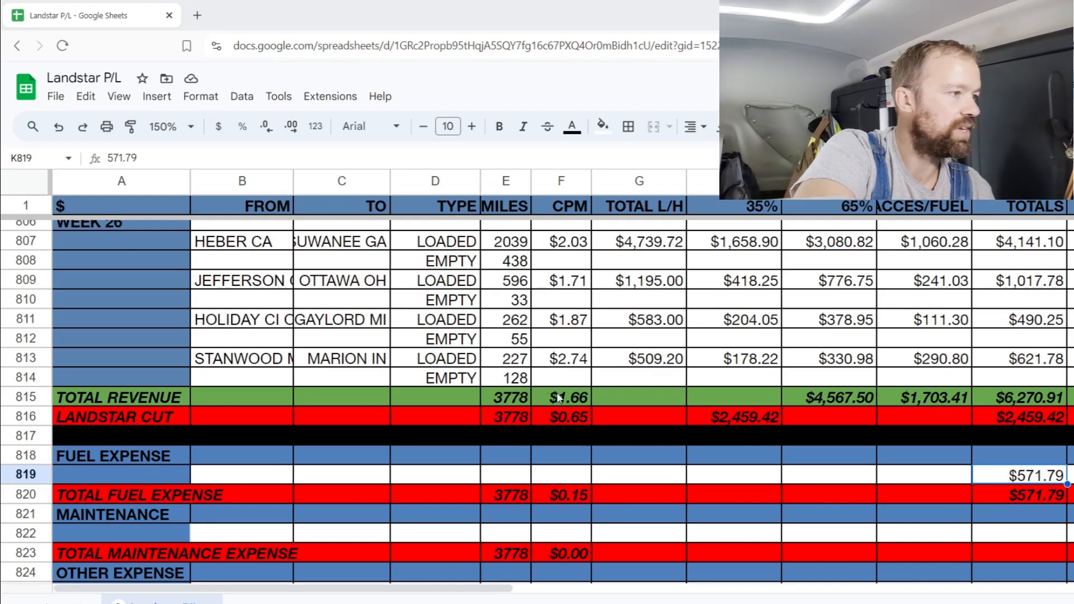
Compare the previous week's fuel cost per mile in F780 with Week 26's in F820.
scroll(766, 444, "up", 10)
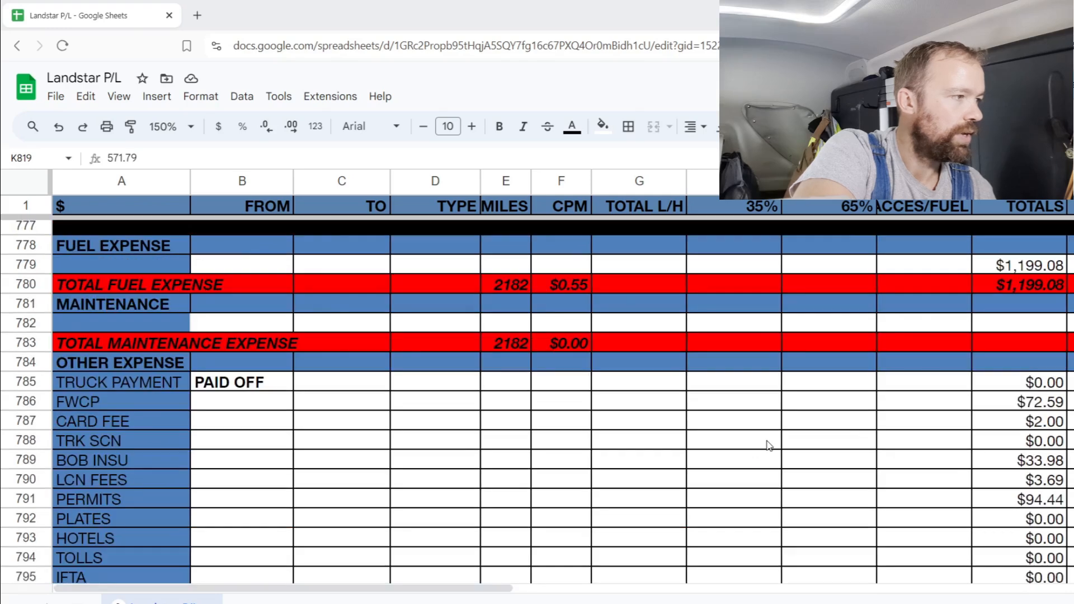
left_click(579, 290)
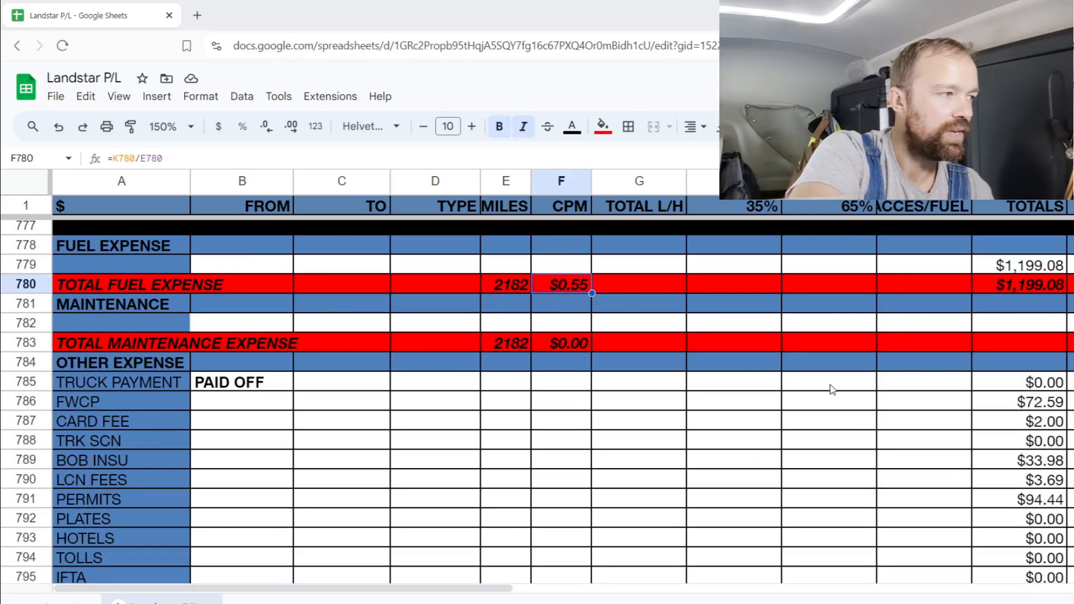
scroll(832, 390, "down", 10)
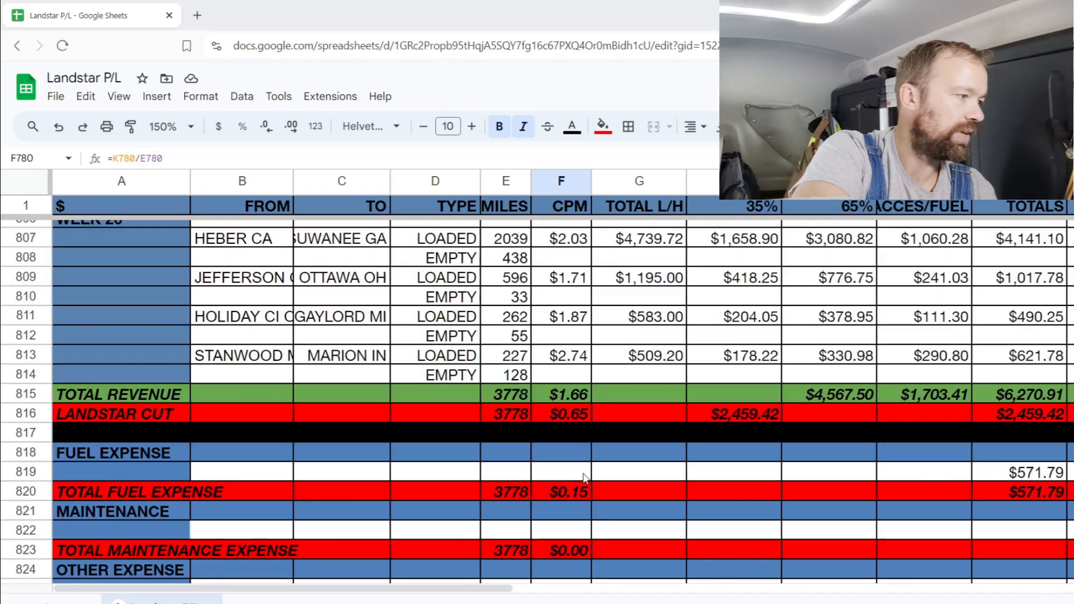
left_click(576, 497)
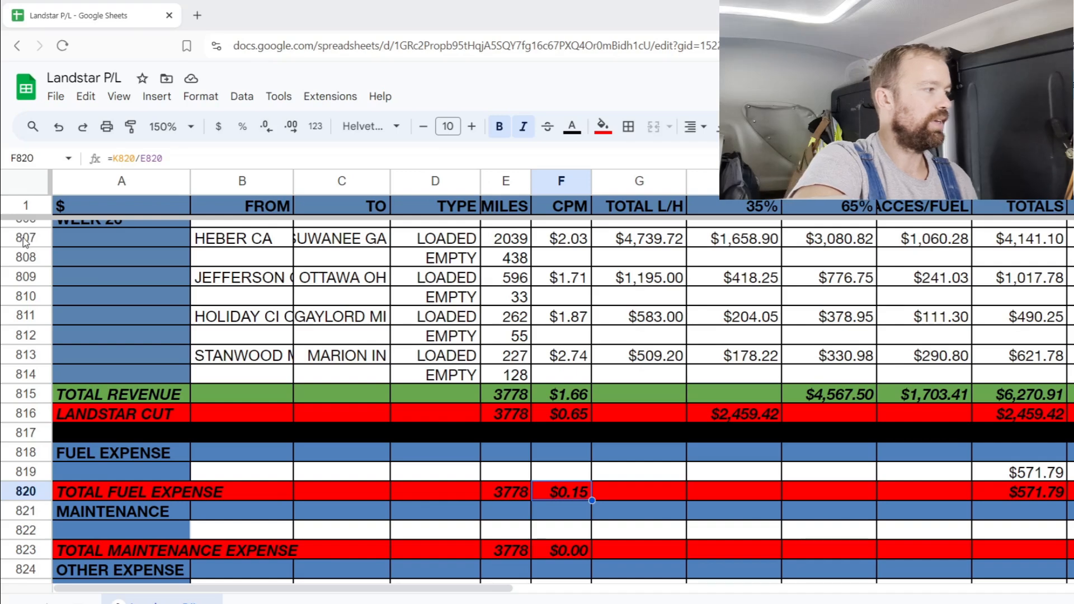
Refer to the HEBER CA to SUWANEE GA load in row 807 and examine Week 26's SETTLEMENT miles and total in row 845.
left_click(23, 241)
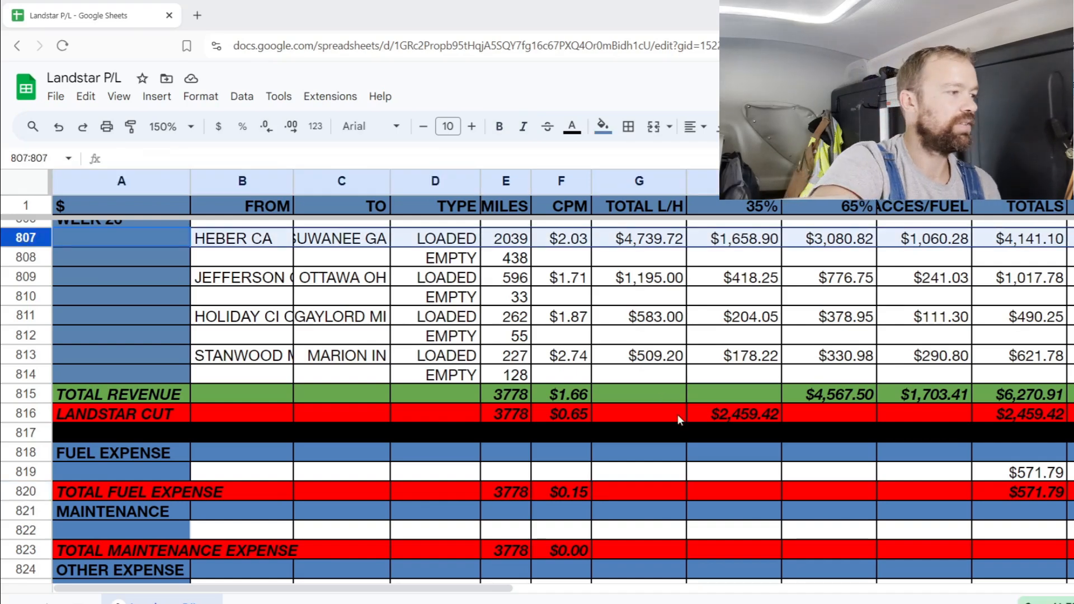
scroll(806, 410, "down", 8)
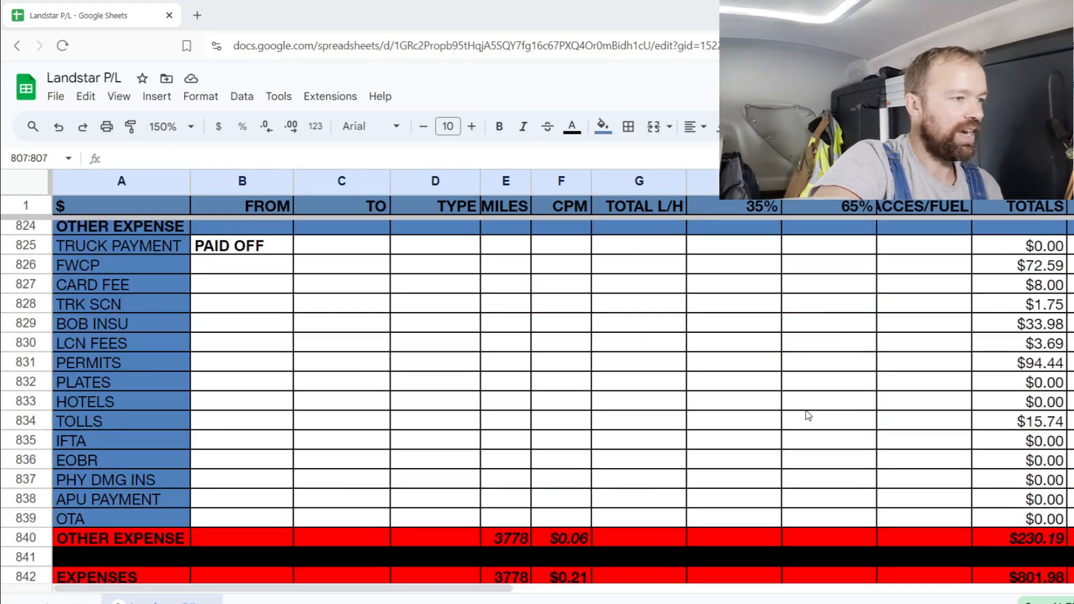
left_click(45, 521)
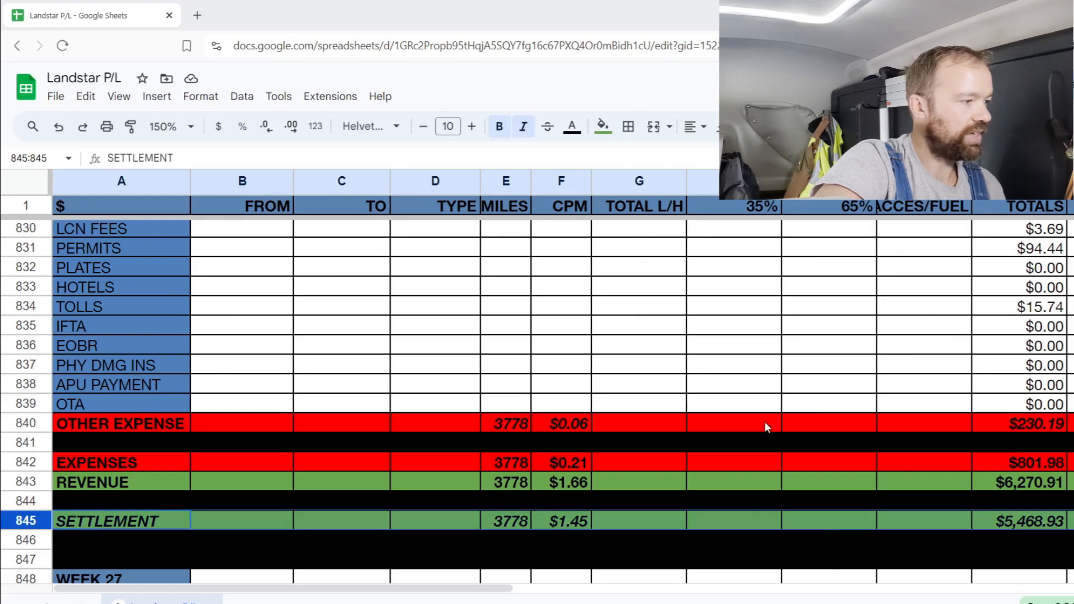
left_click(864, 383)
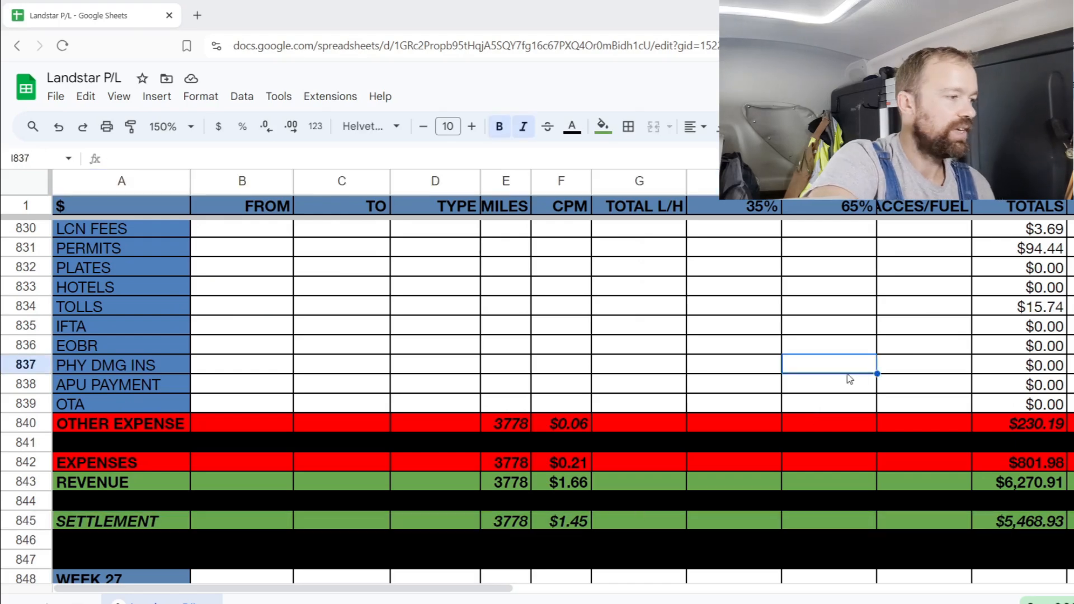
left_click(511, 520)
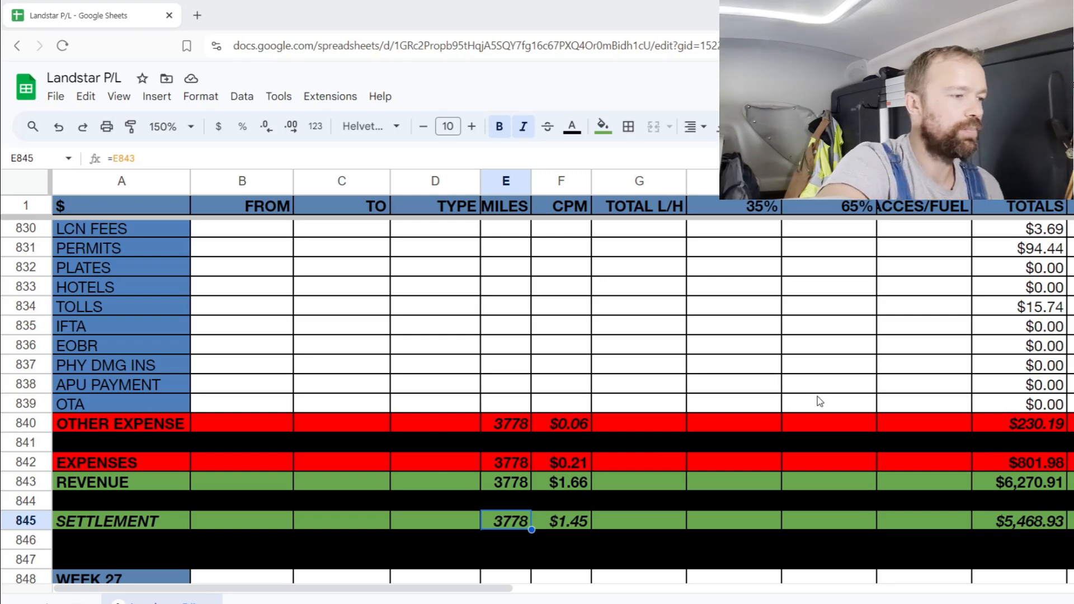
left_click(42, 520)
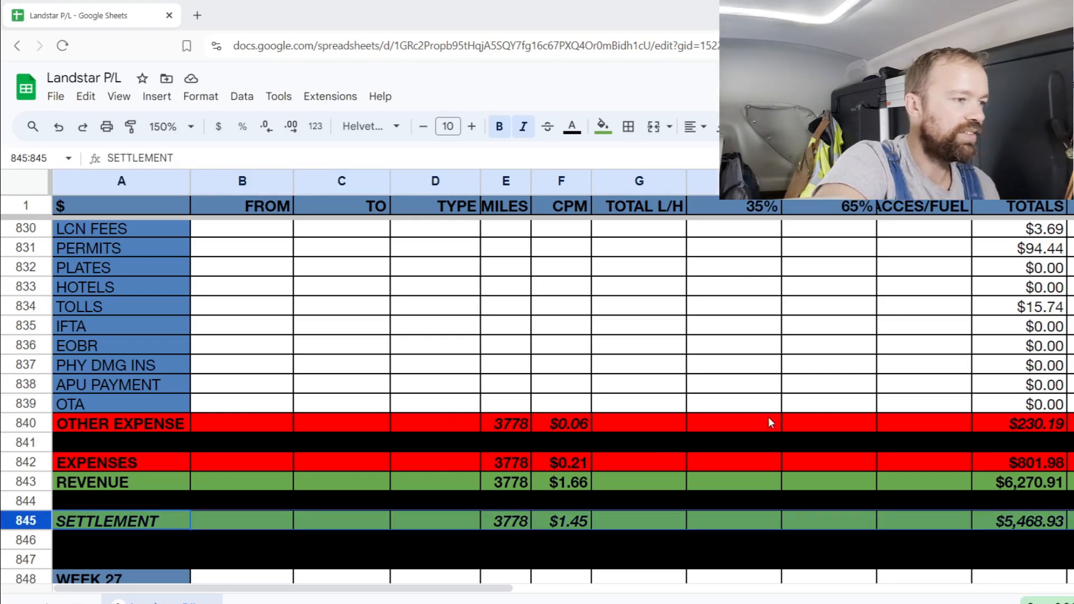
left_click(875, 306)
left_click(1016, 524)
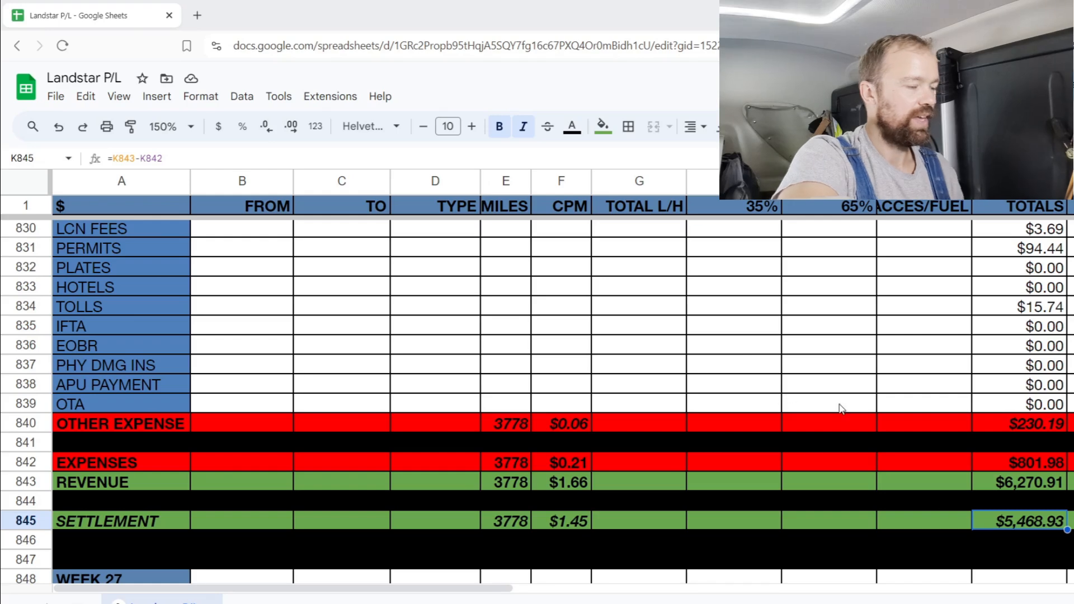
scroll(811, 403, "up", 6)
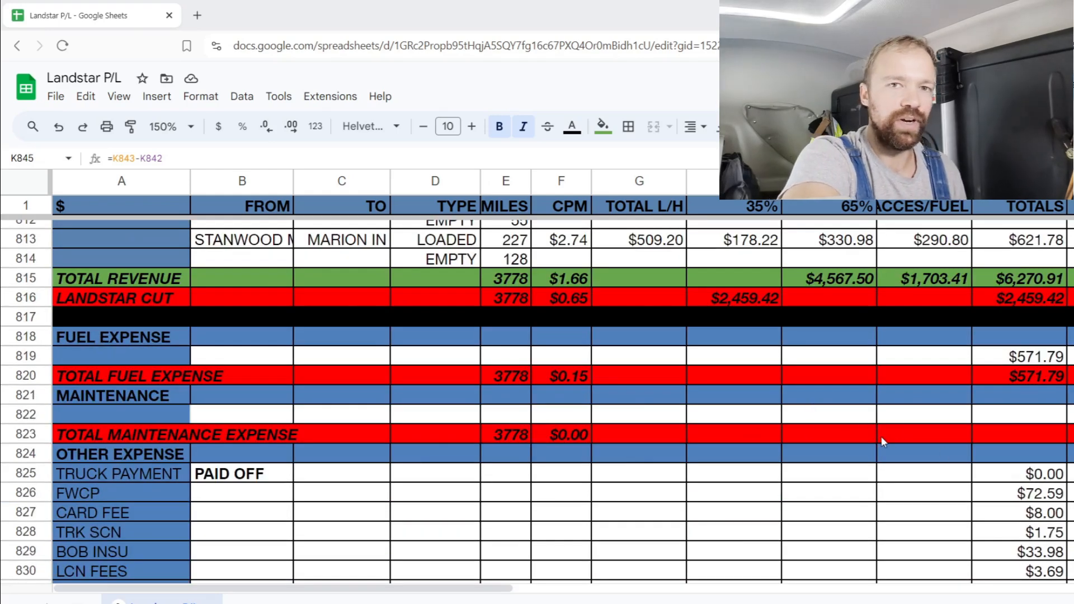
Review Week 27's loads in B848:C854 and the week's TOTAL REVENUE and LANDSTAR CUT figures in rows 855 and 856.
scroll(881, 436, "down", 8)
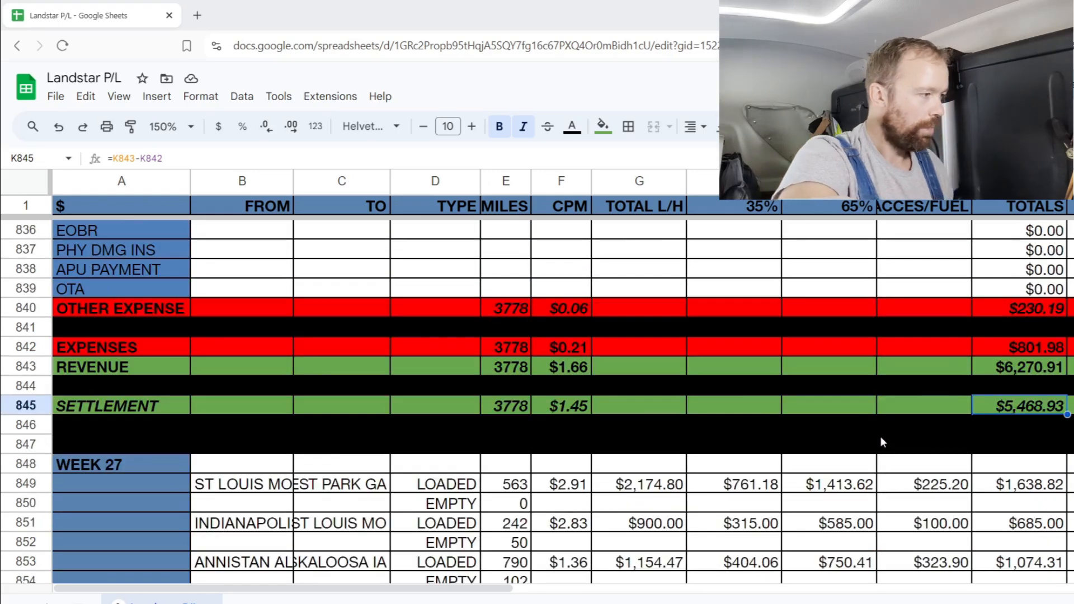
scroll(880, 437, "down", 2)
left_click_drag(262, 349, 338, 467)
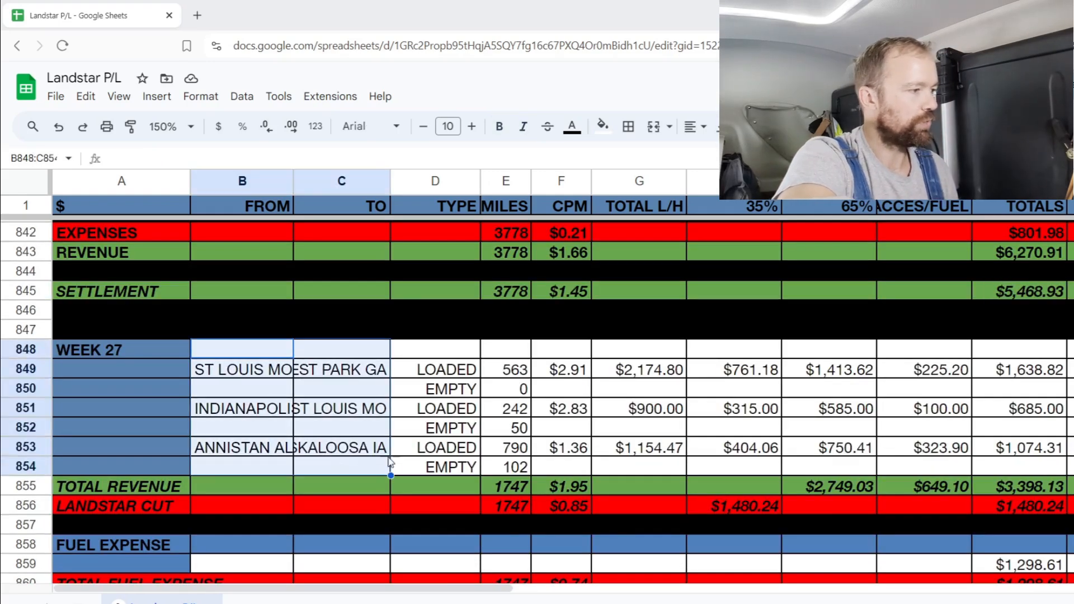
left_click(510, 491)
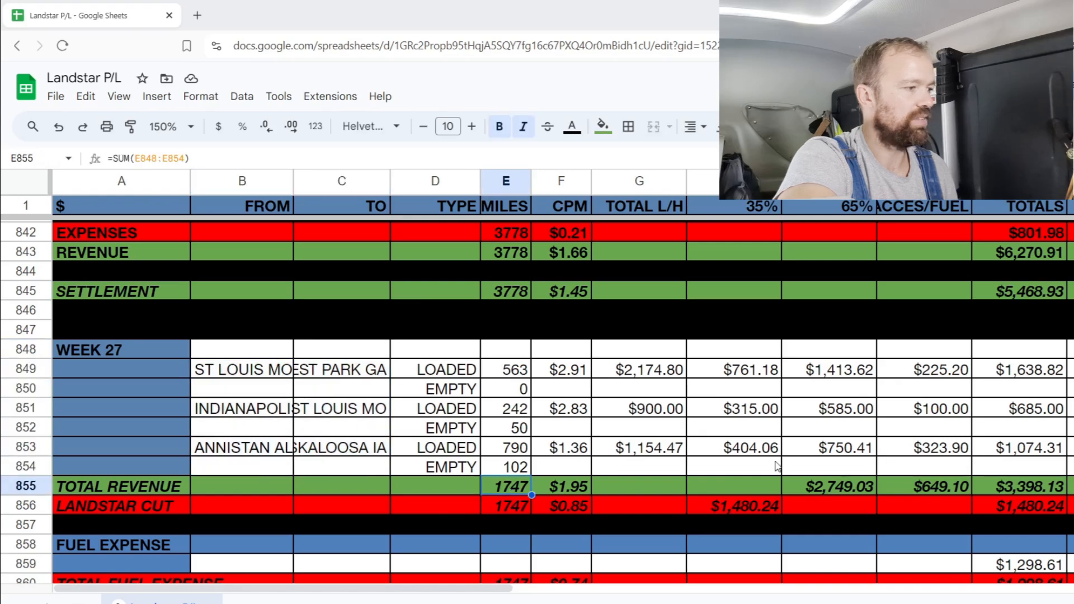
left_click(1034, 490)
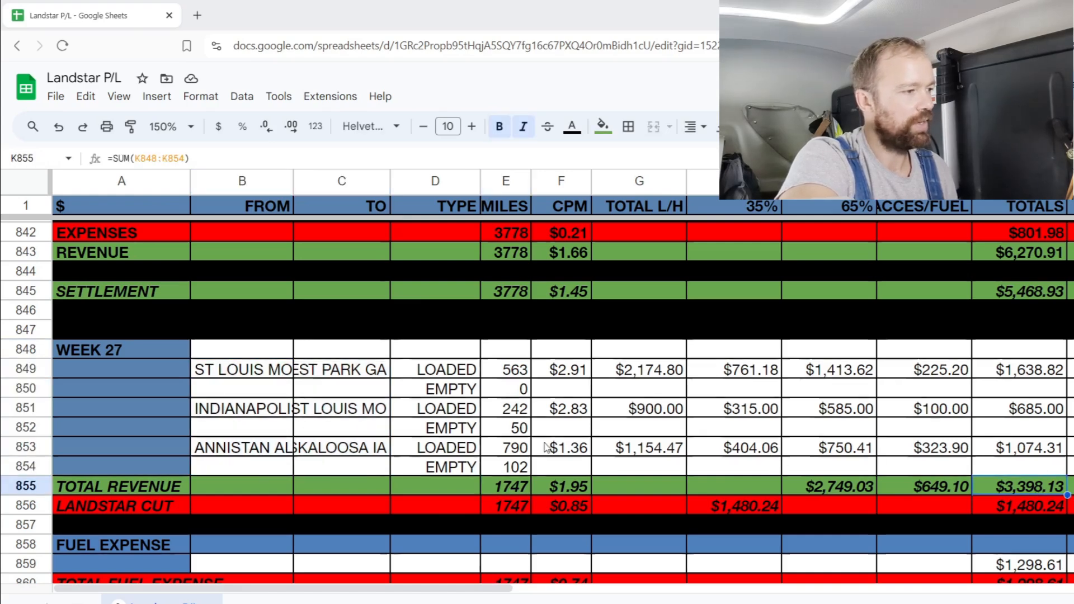
left_click(587, 491)
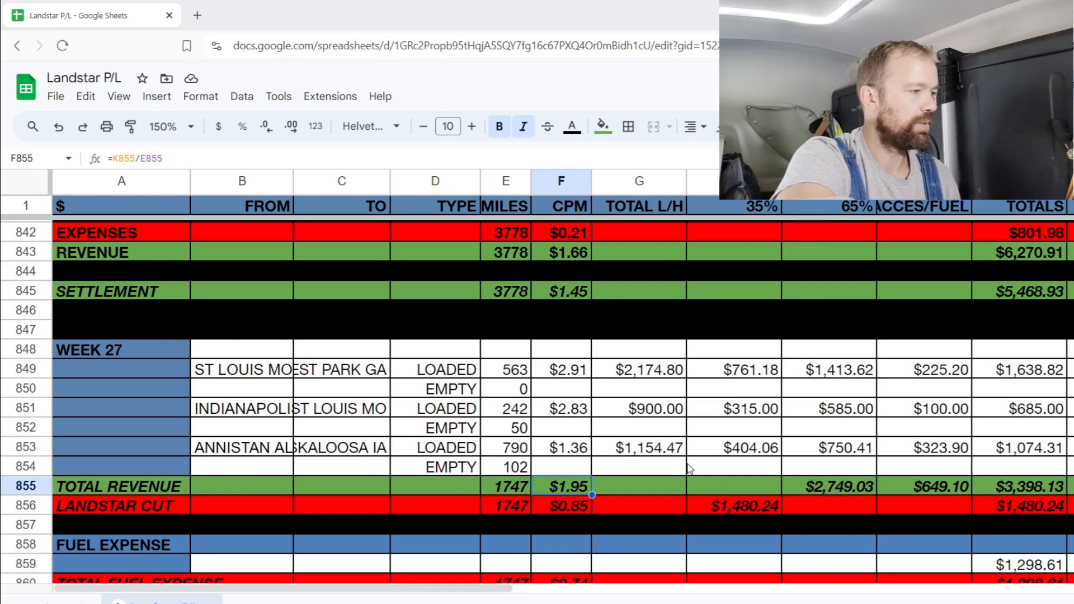
left_click(1031, 506)
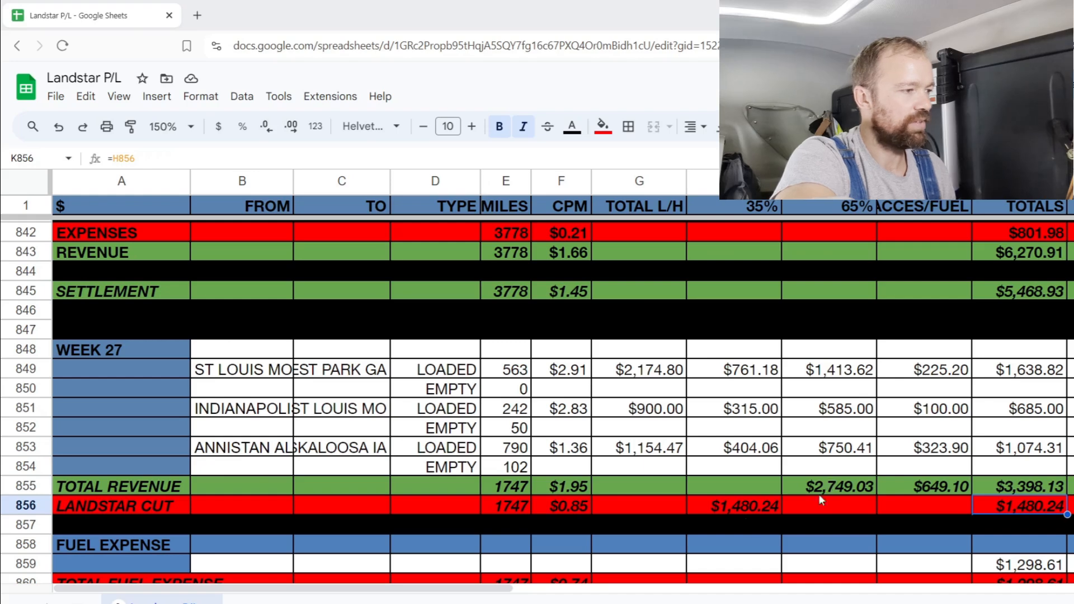
left_click(575, 511)
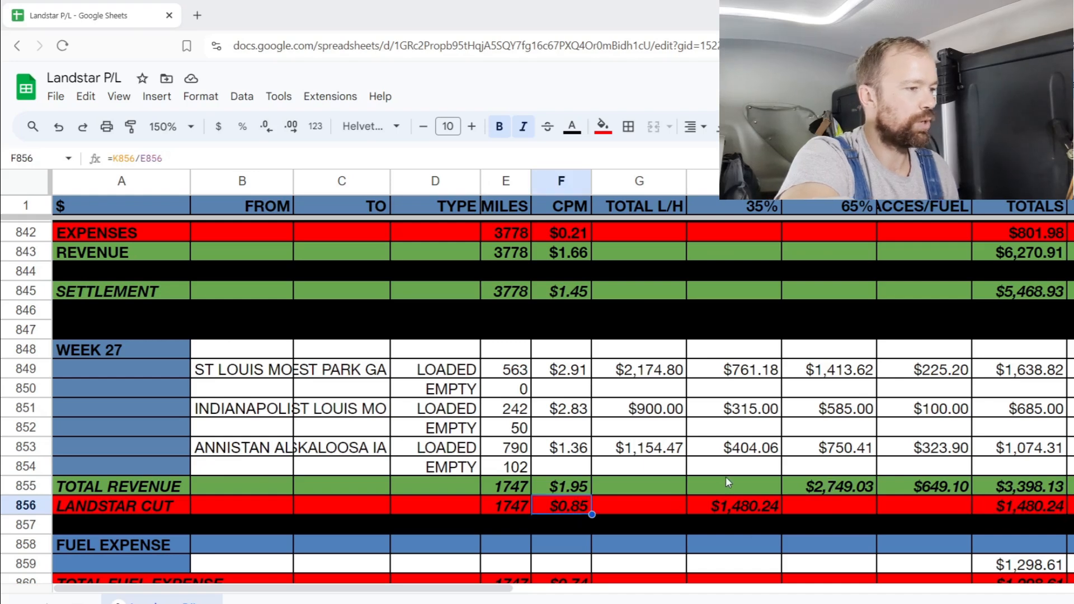
Examine Week 27's fuel and maintenance amounts in K859 and K862 and their cost per mile in F860 and F863.
scroll(726, 477, "down", 2)
left_click(1033, 453)
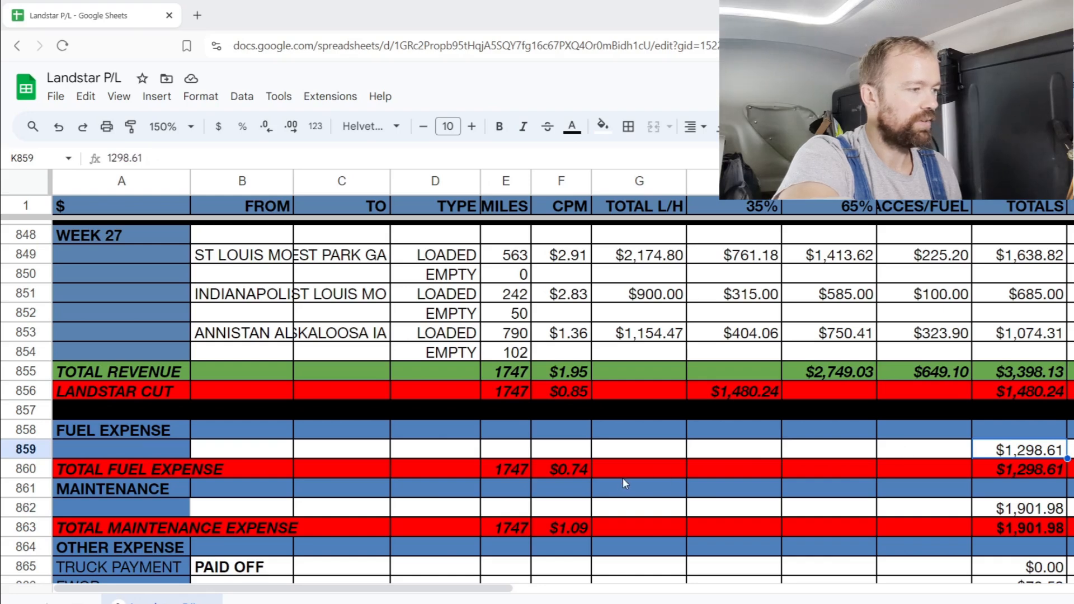
left_click(561, 473)
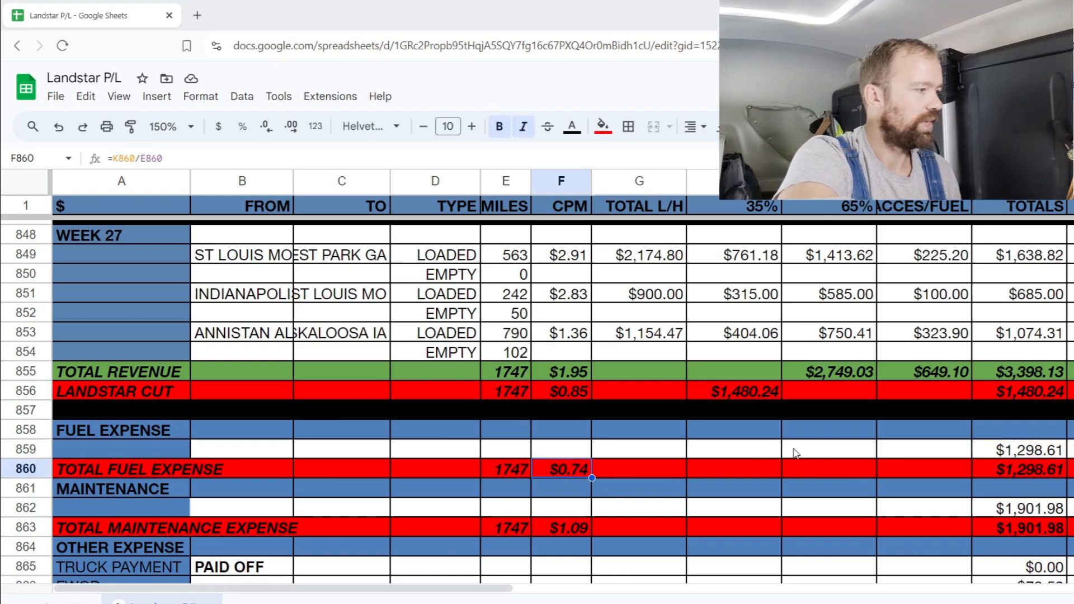
left_click(1019, 510)
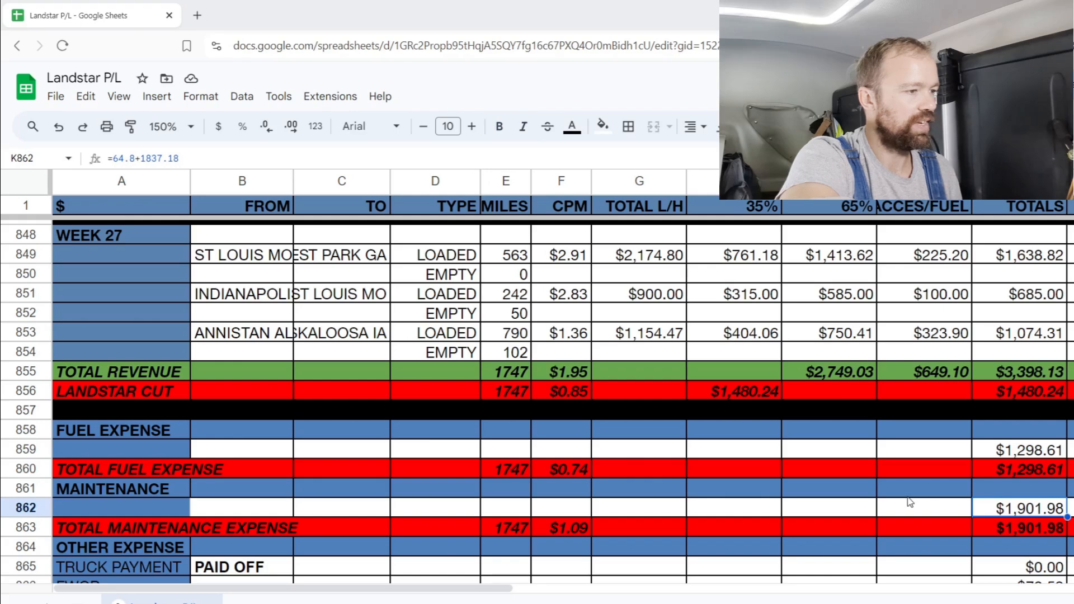
left_click(562, 528)
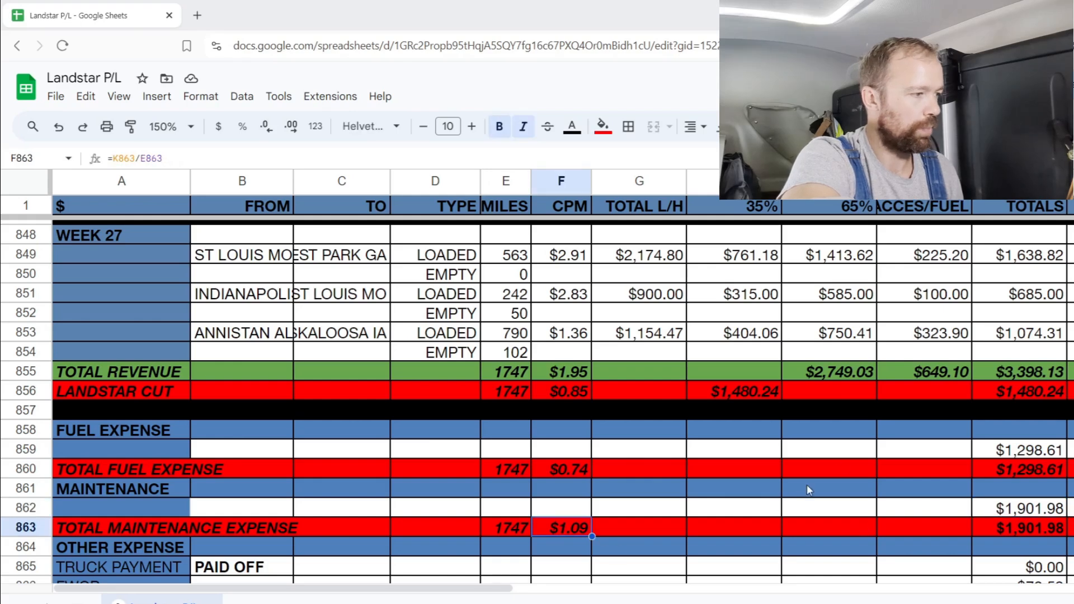
Review Week 27's OTHER EXPENSE items FWCP, TRK SCN, BOB INSU, LCN FEES, PERMITS, TOLLS and EOBR, plus the category's total and CPM.
scroll(964, 503, "down", 4)
scroll(964, 503, "down", 2)
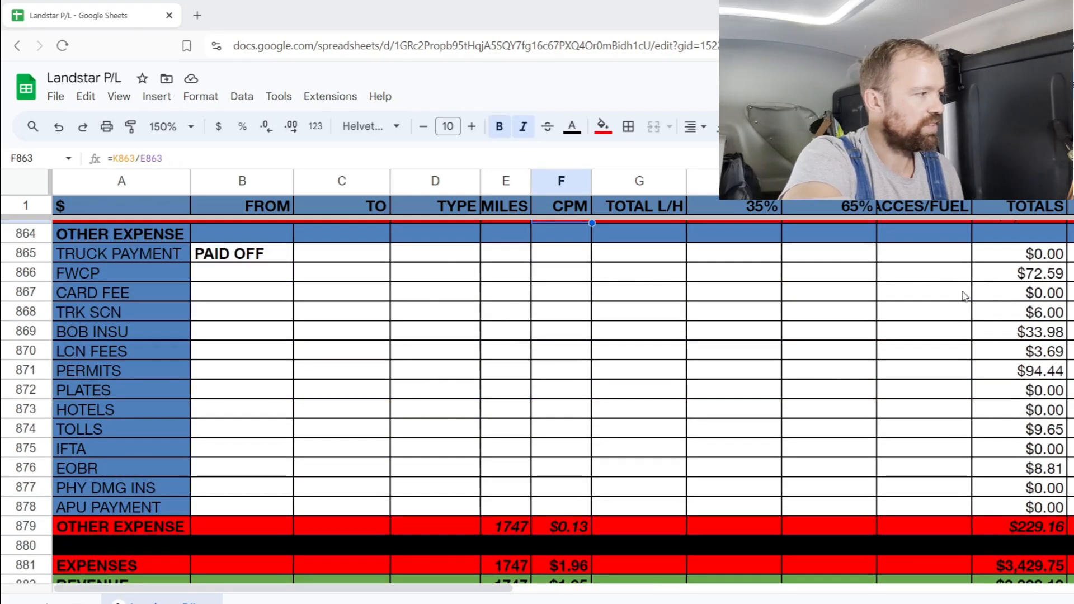
left_click(1050, 275)
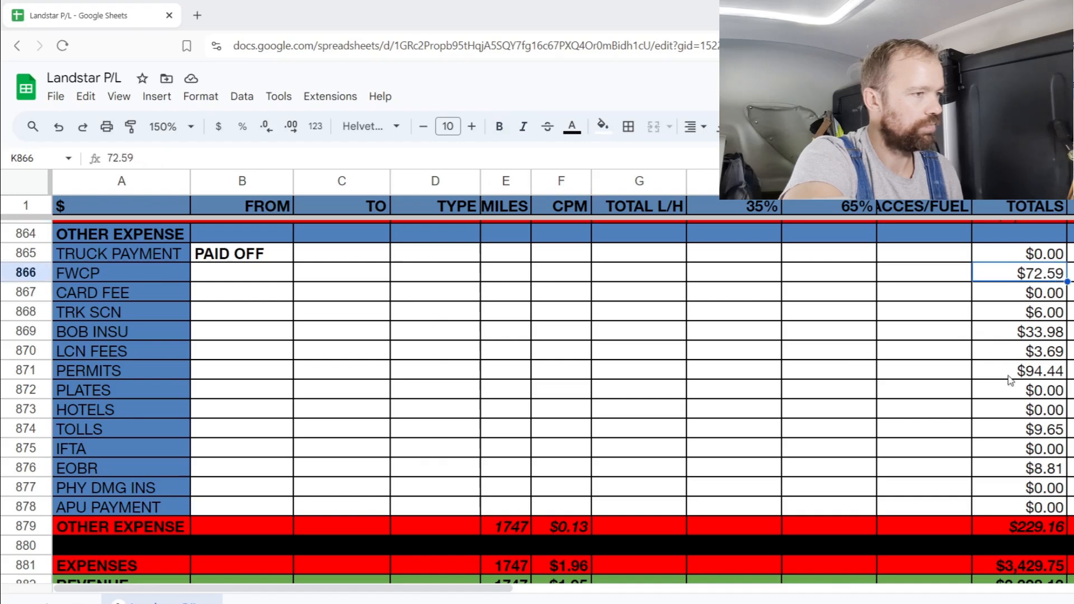
left_click(1031, 317)
left_click(1037, 335)
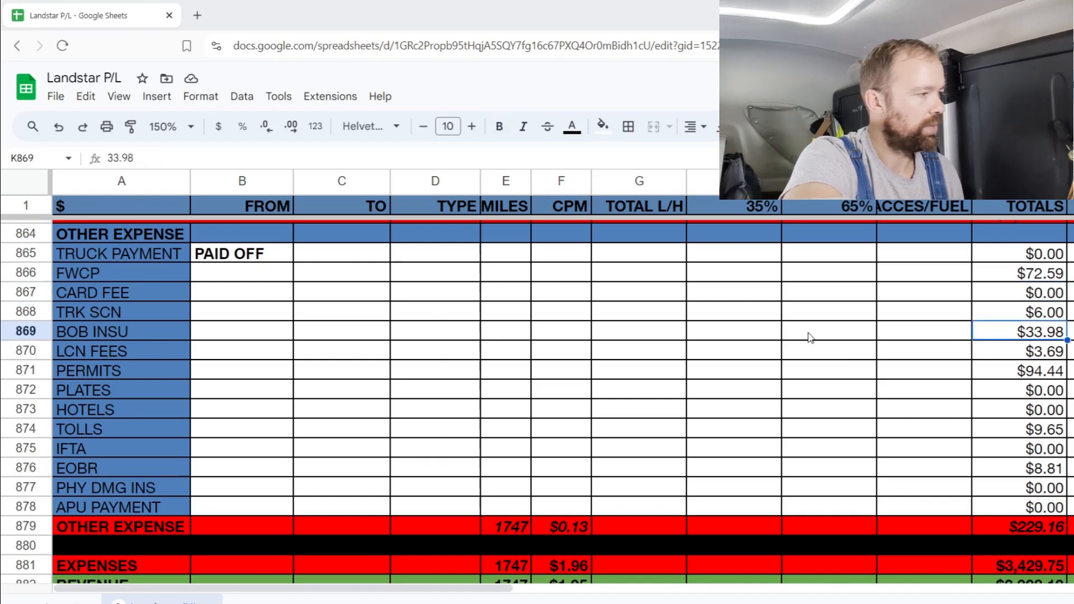
left_click(1033, 358)
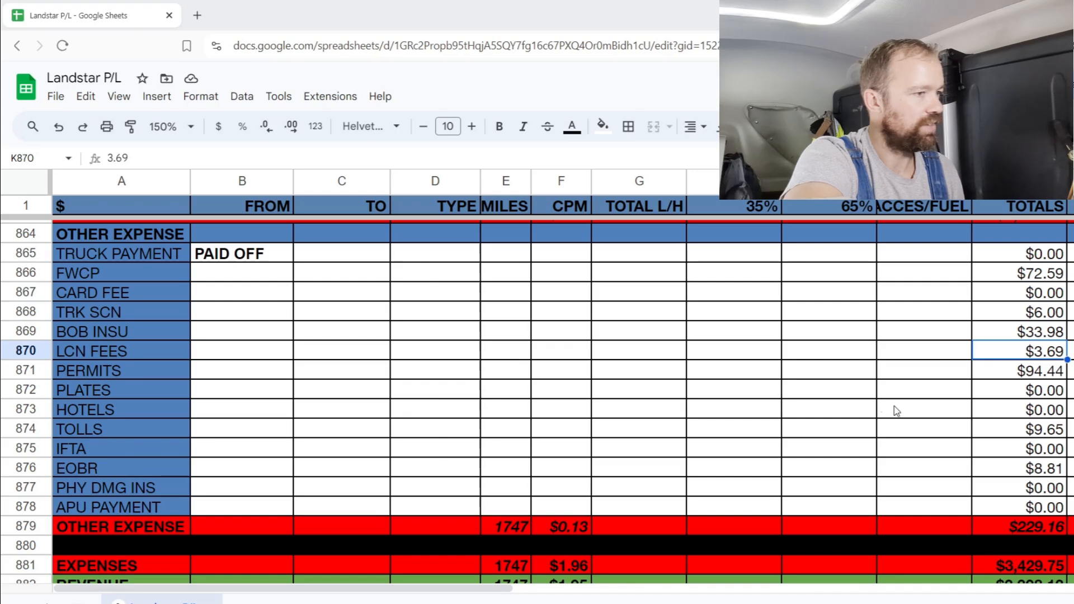
left_click(1035, 377)
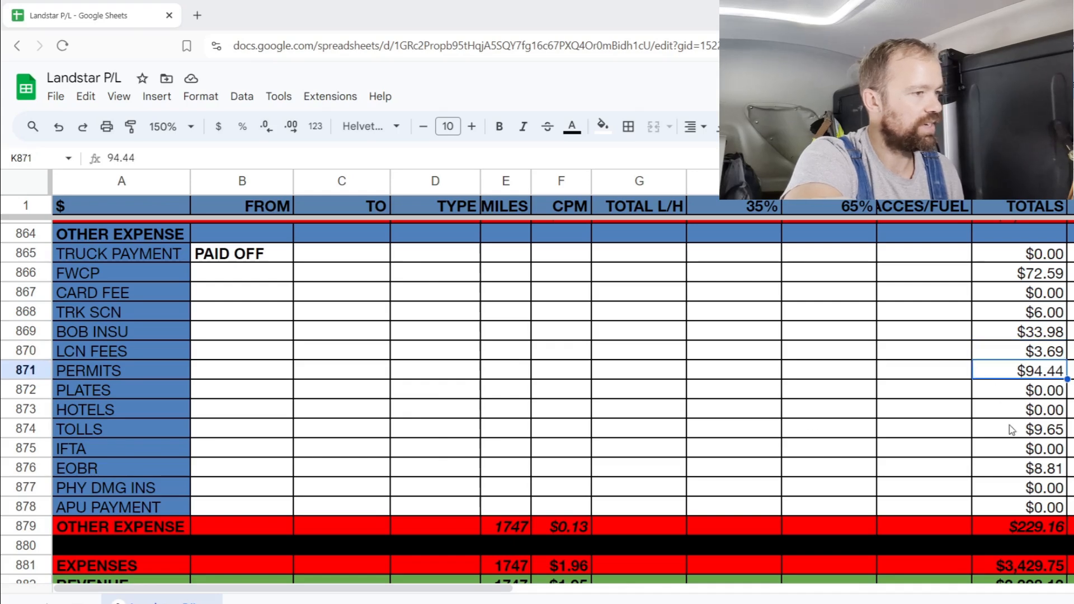
left_click(1031, 431)
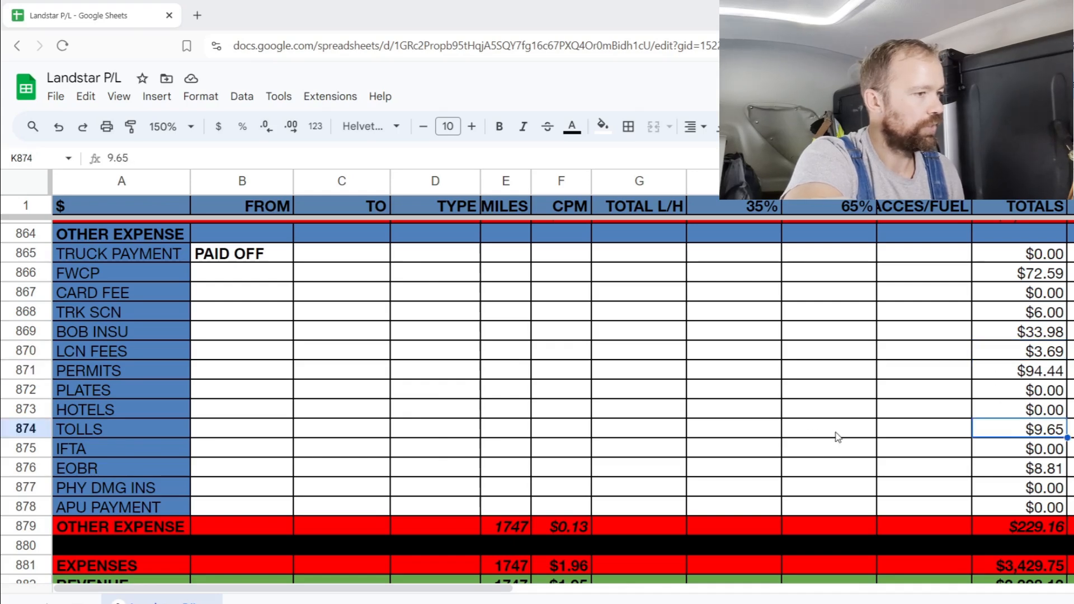
left_click(1040, 472)
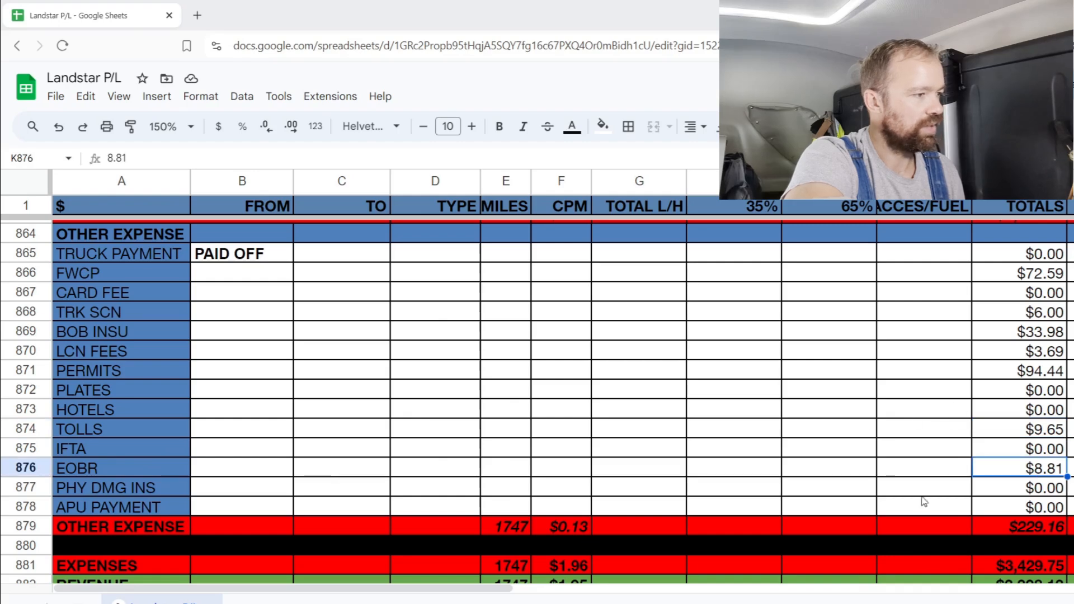
left_click(1028, 531)
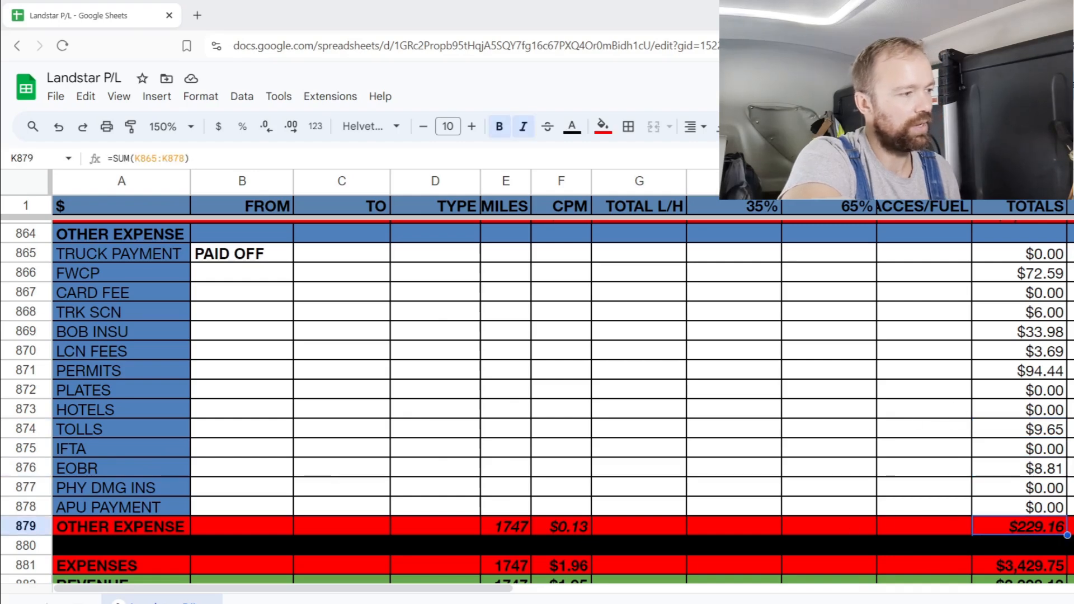
left_click(571, 526)
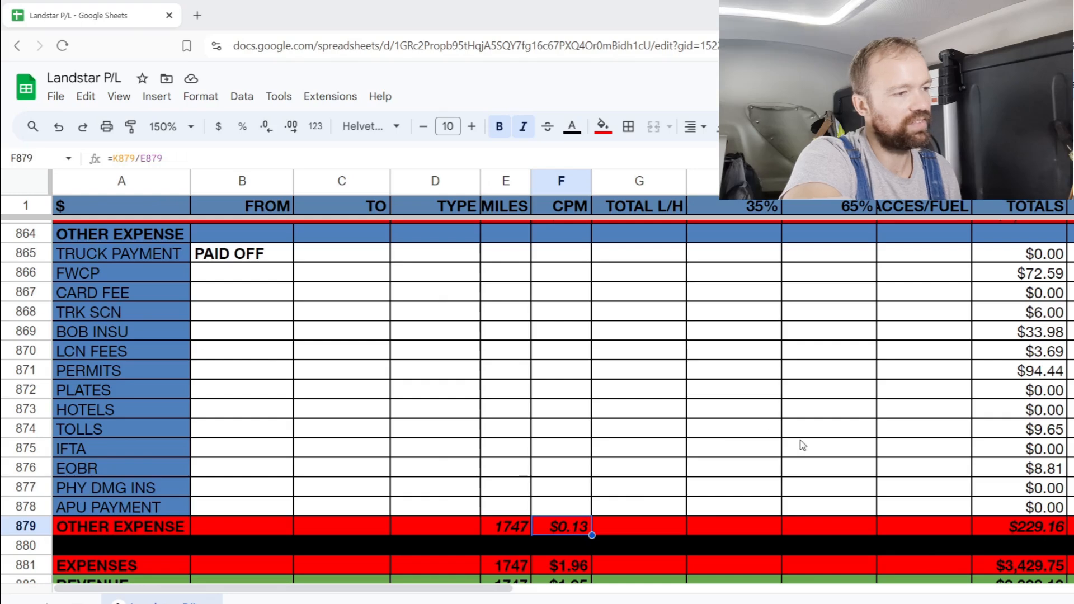
Review the total and CPM of Week 27's EXPENSES, REVENUE and SETTLEMENT in rows 881, 882 and 884.
scroll(803, 441, "down", 2)
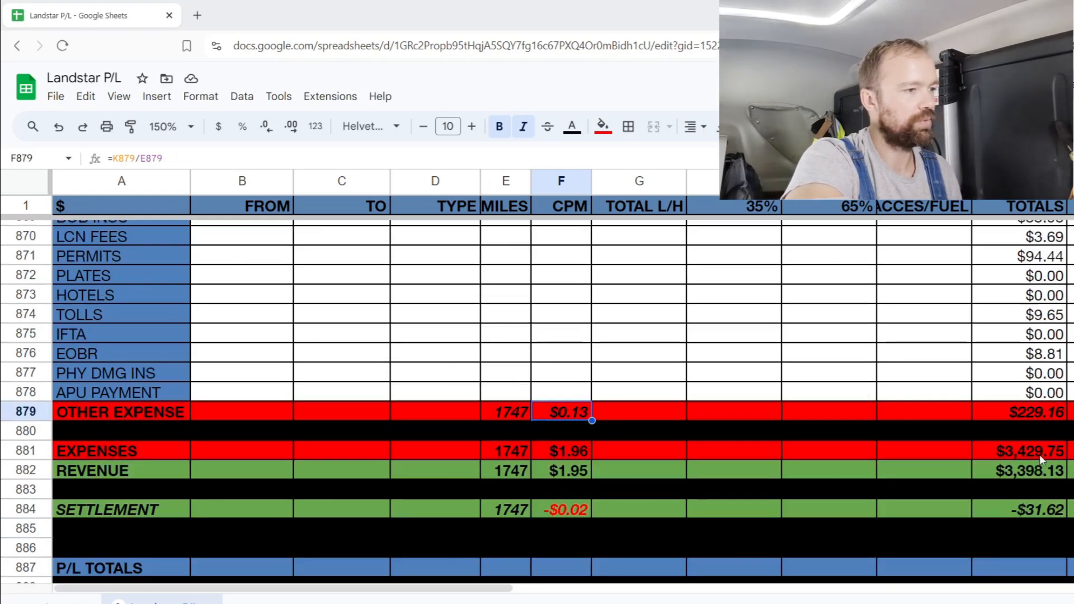
left_click(1019, 448)
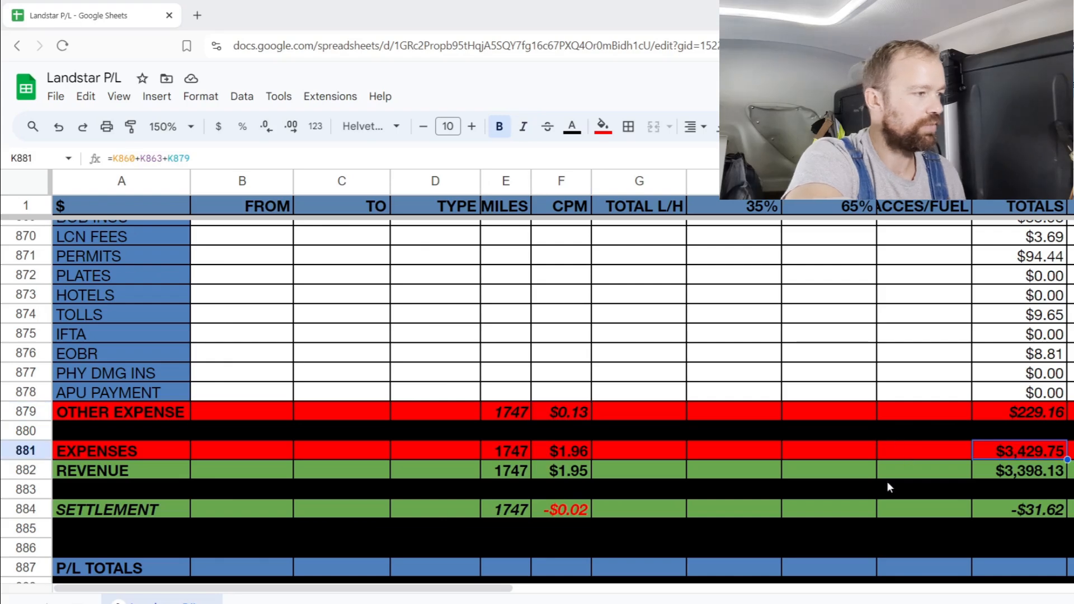
left_click(572, 452)
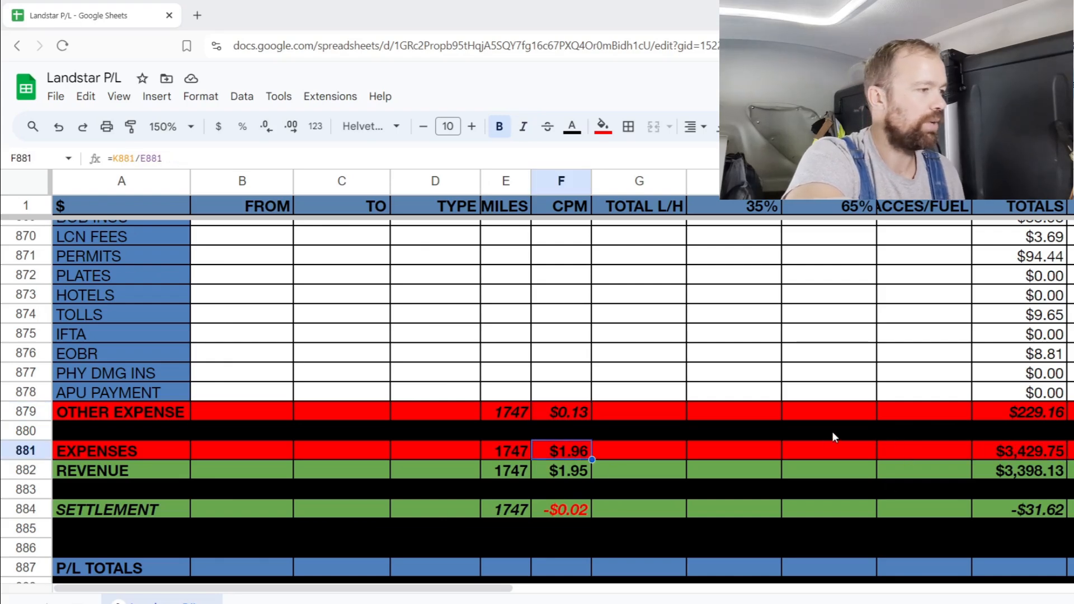
left_click(1034, 475)
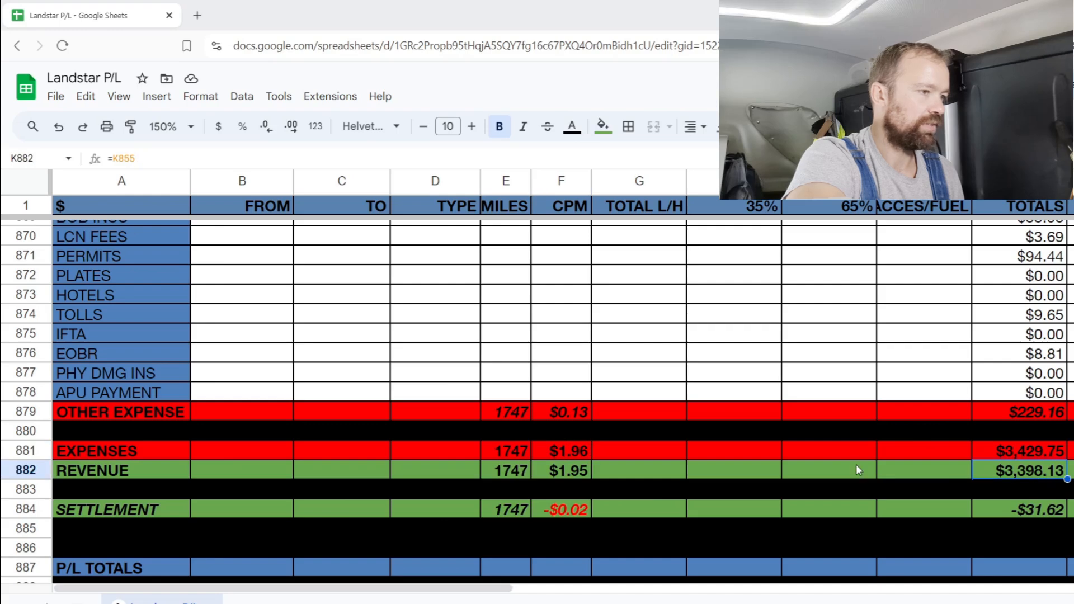
left_click(563, 473)
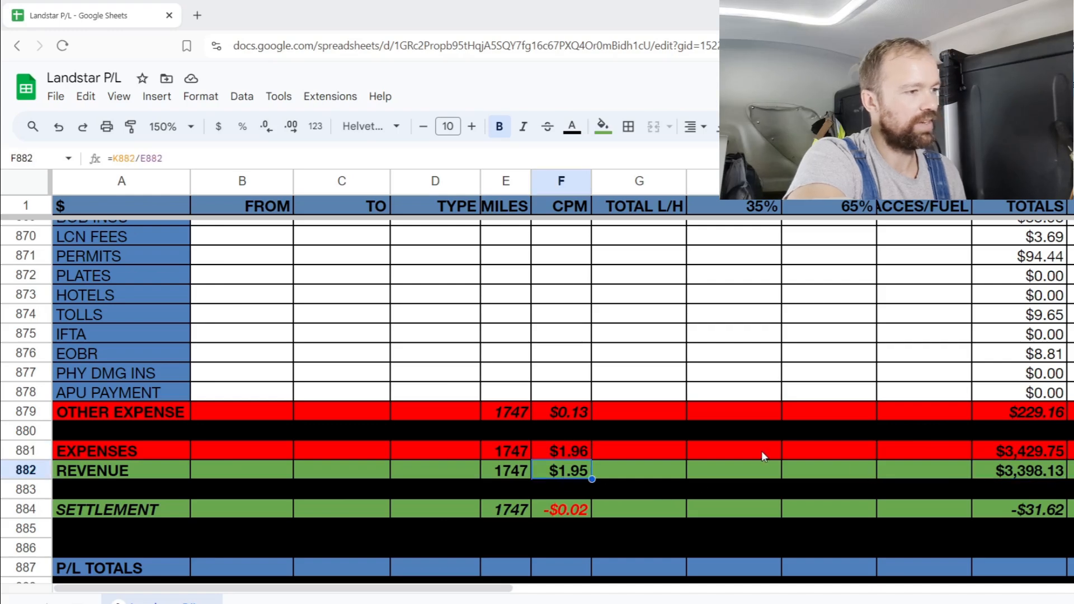
left_click(1035, 511)
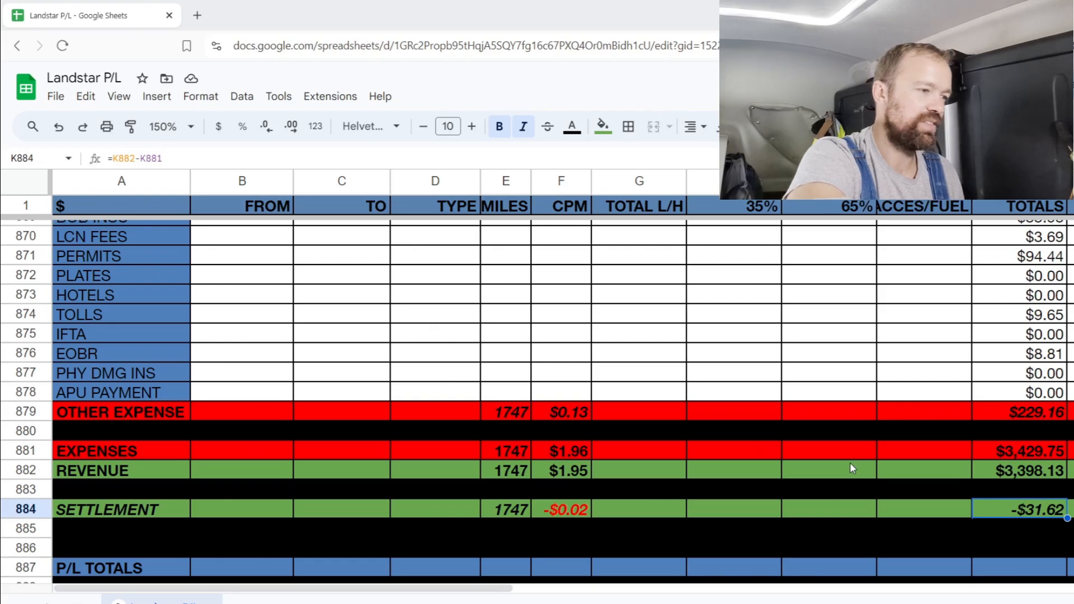
left_click(570, 514)
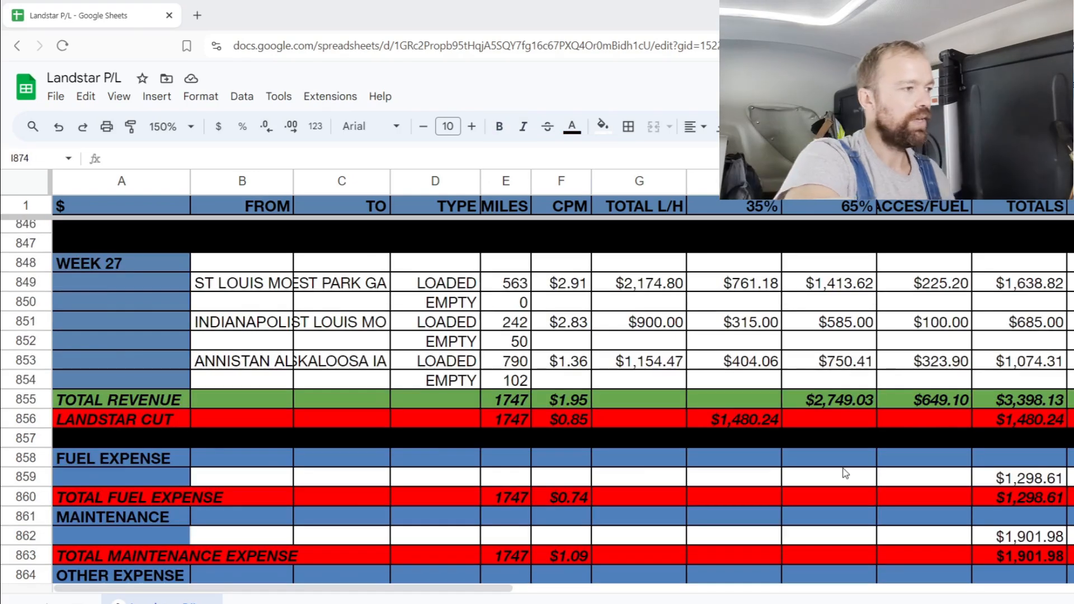
Review the origins and destinations of Week 27's loads in B848:C854 and the week's total miles in E855.
left_click_drag(260, 264, 401, 387)
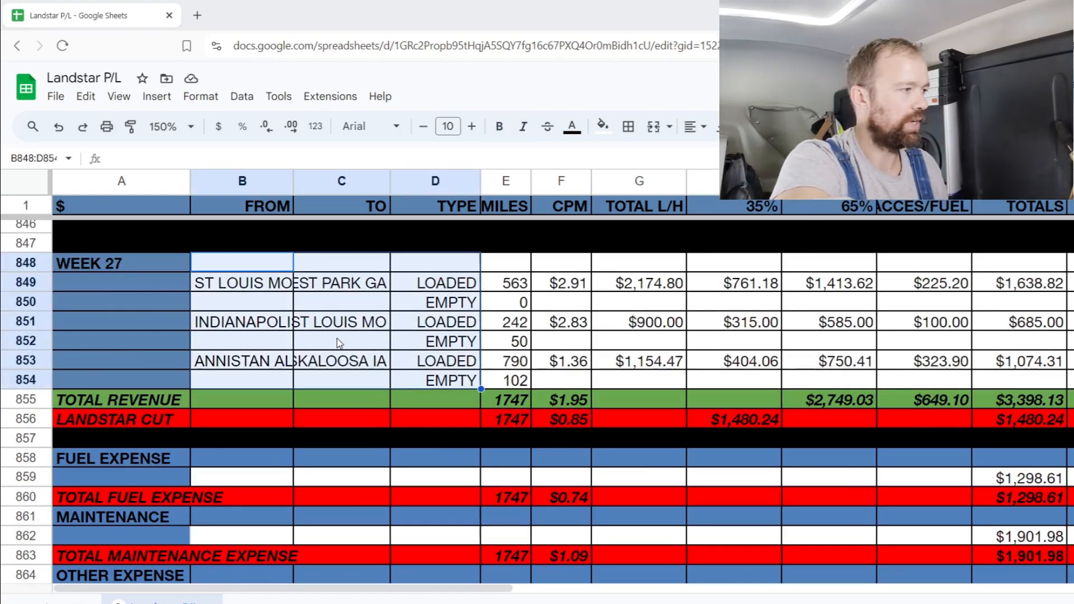
left_click(183, 321)
left_click_drag(246, 261, 366, 382)
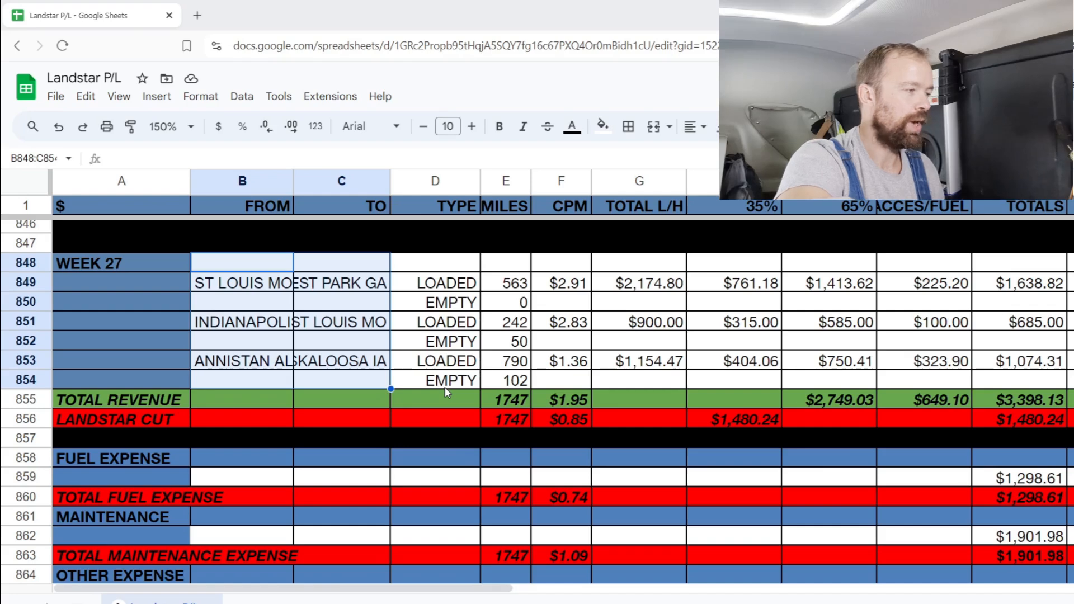
left_click(189, 327)
left_click_drag(260, 264, 344, 381)
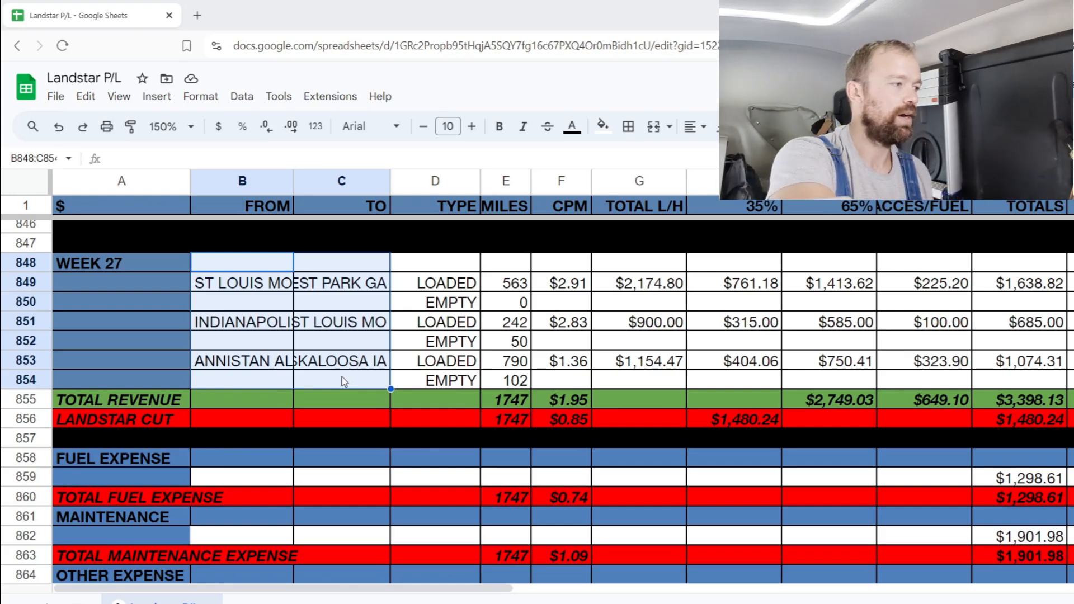
left_click(455, 364)
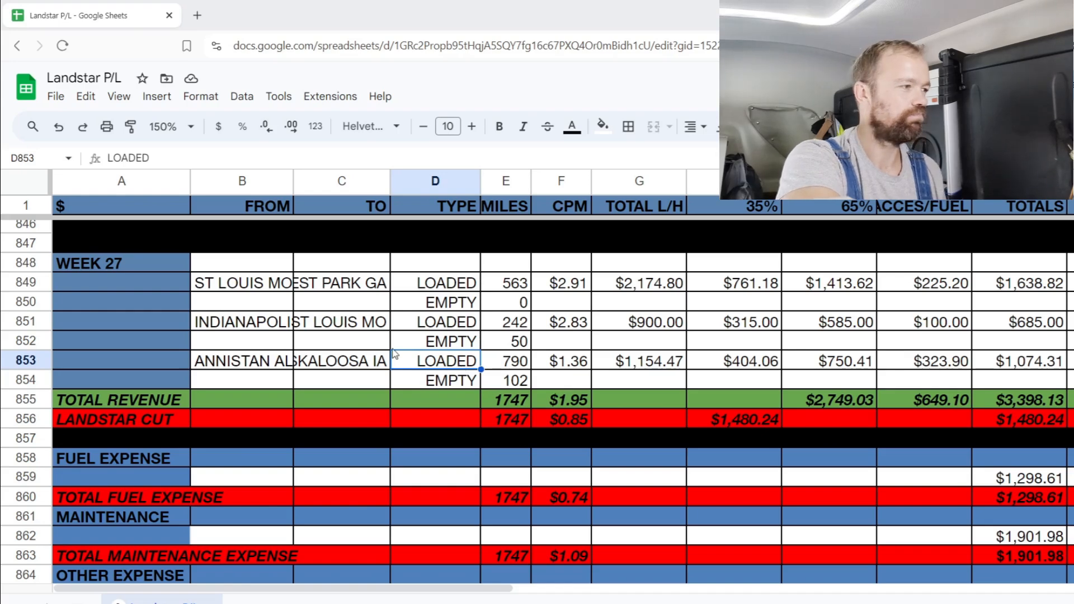
left_click(515, 397)
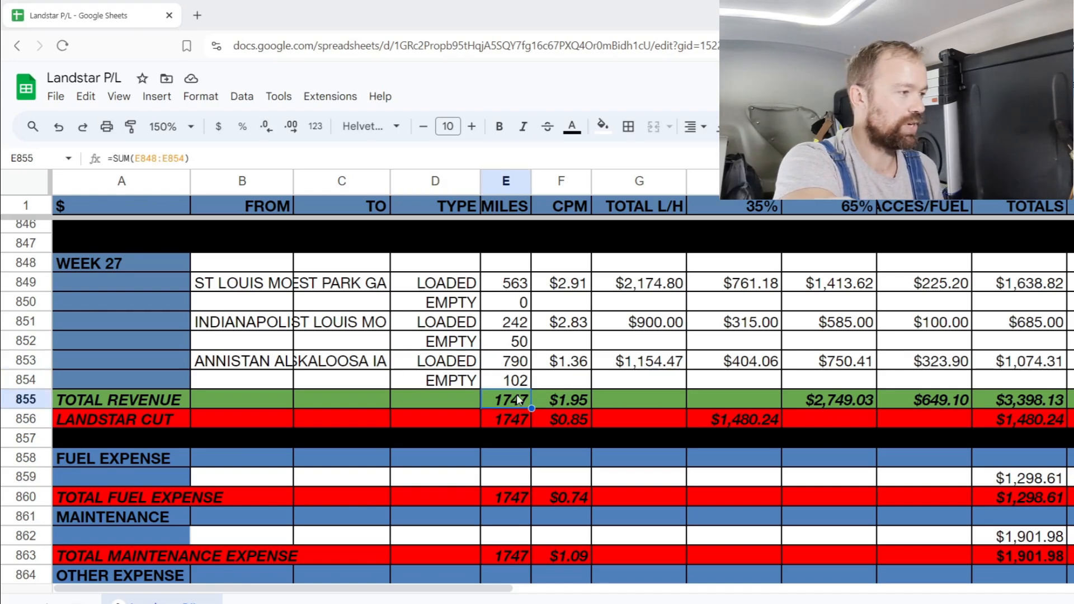
Check Week 27's fuel amount in K859 and its cost per mile in F860.
left_click(906, 464)
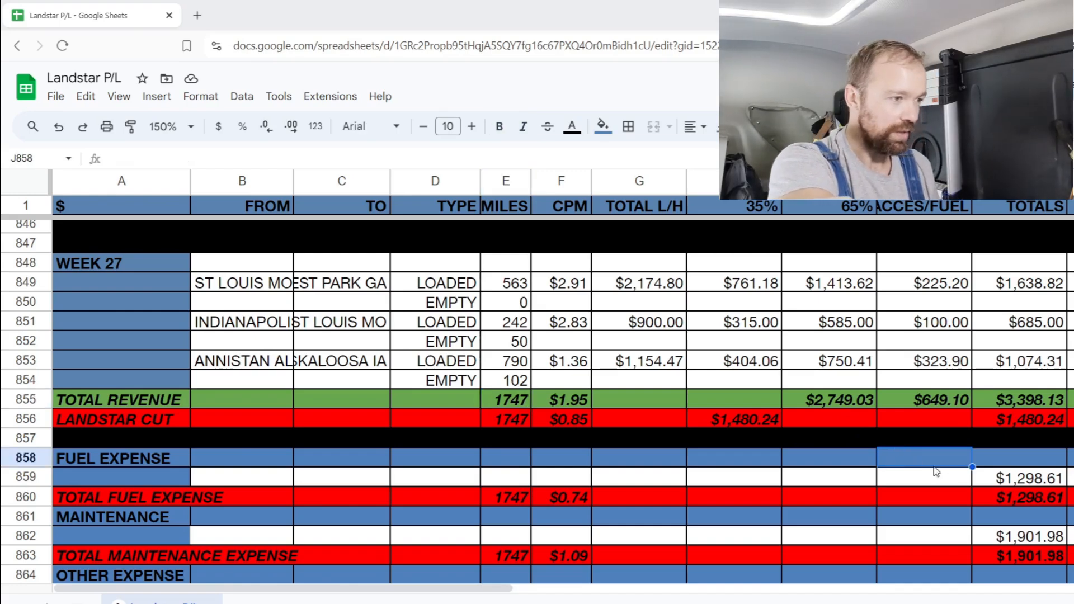
scroll(955, 474, "down", 2)
left_click(1027, 366)
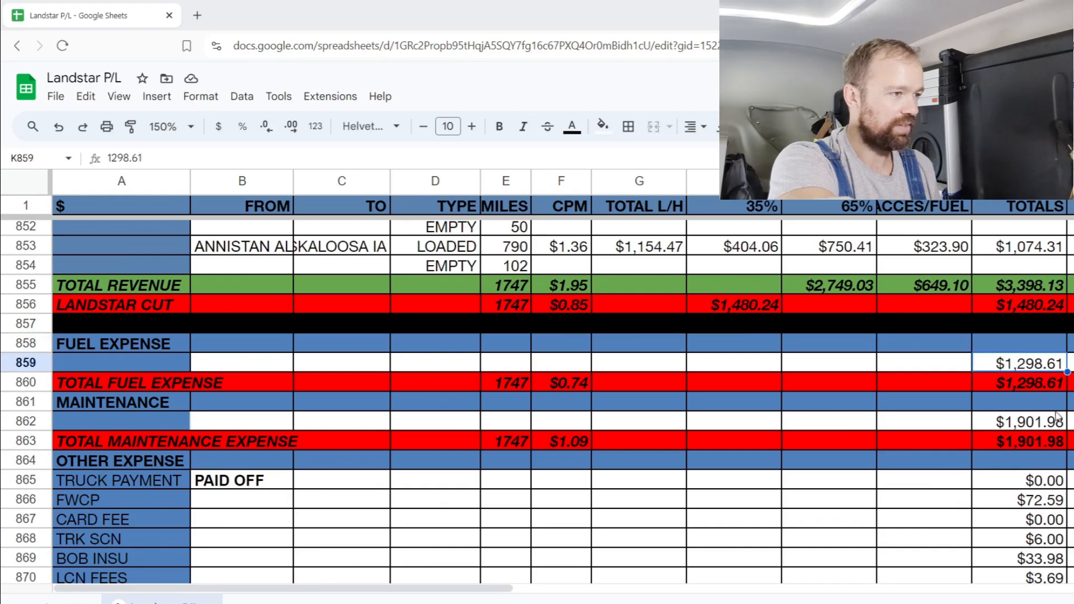
left_click(578, 388)
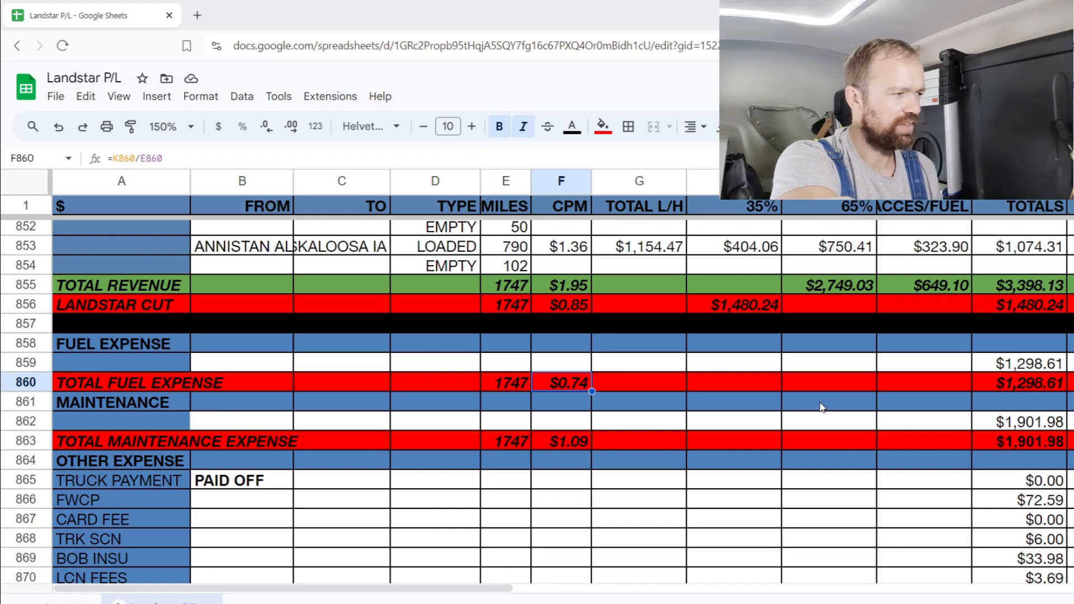
Look up Week 26's fuel amount in K819 and its cost per mile in F820 for comparison with Week 27.
scroll(821, 406, "up", 15)
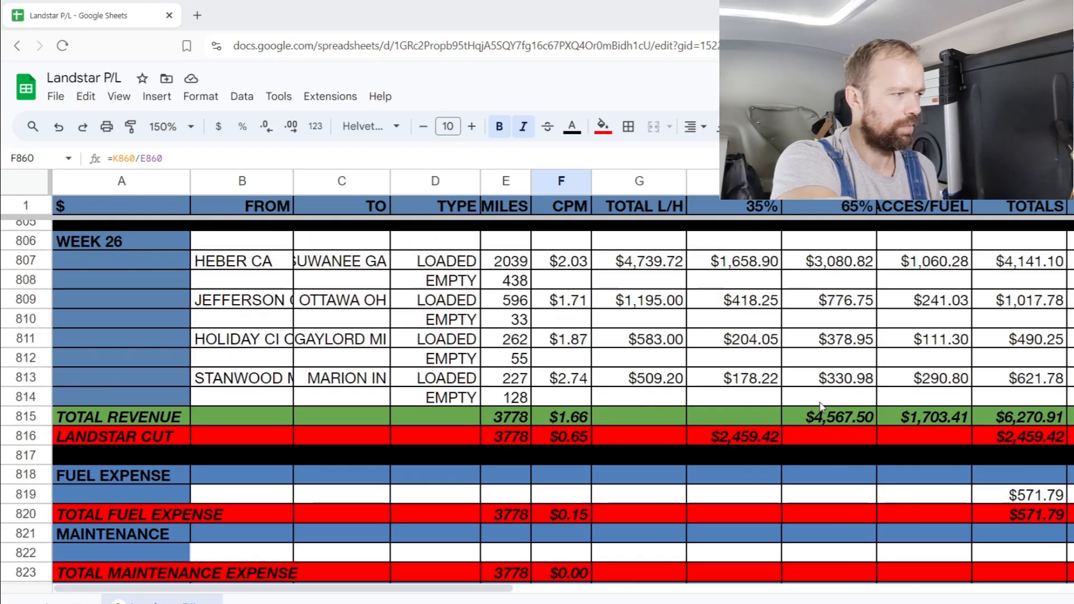
left_click(1043, 494)
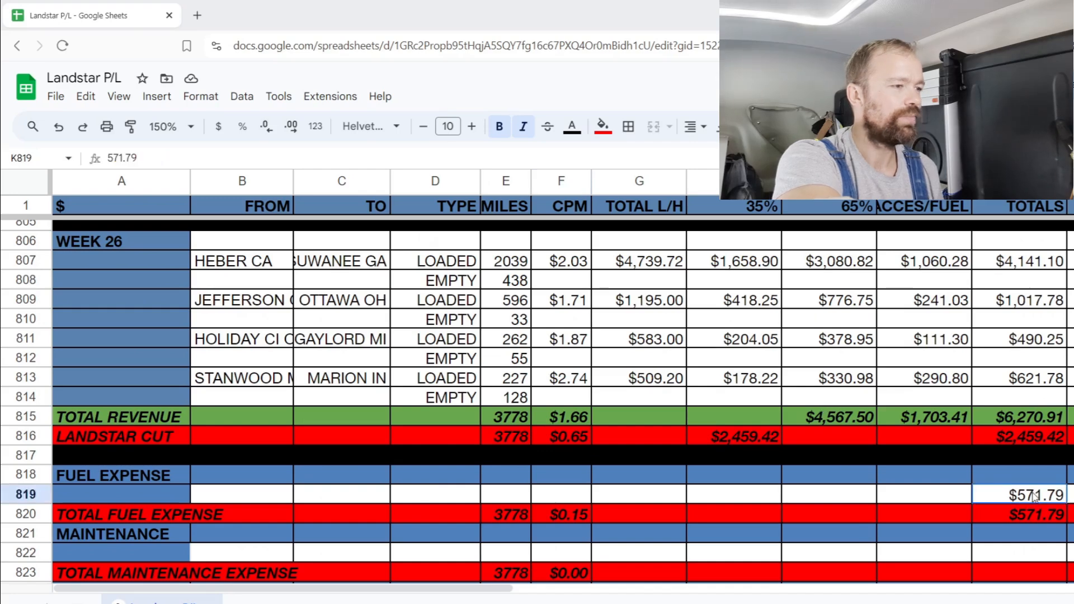
left_click(590, 514)
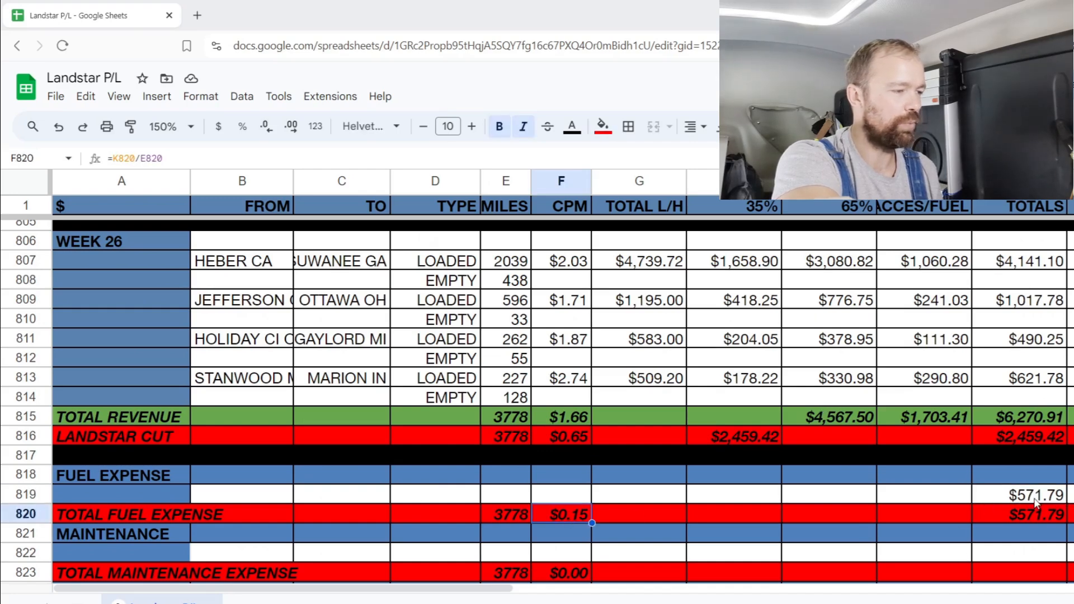
left_click(1032, 499)
Examine Week 26's Heber CA load in row 807 and the Marion IN load in rows 812 to 814.
left_click_drag(237, 263, 348, 266)
scroll(473, 338, "up", 10)
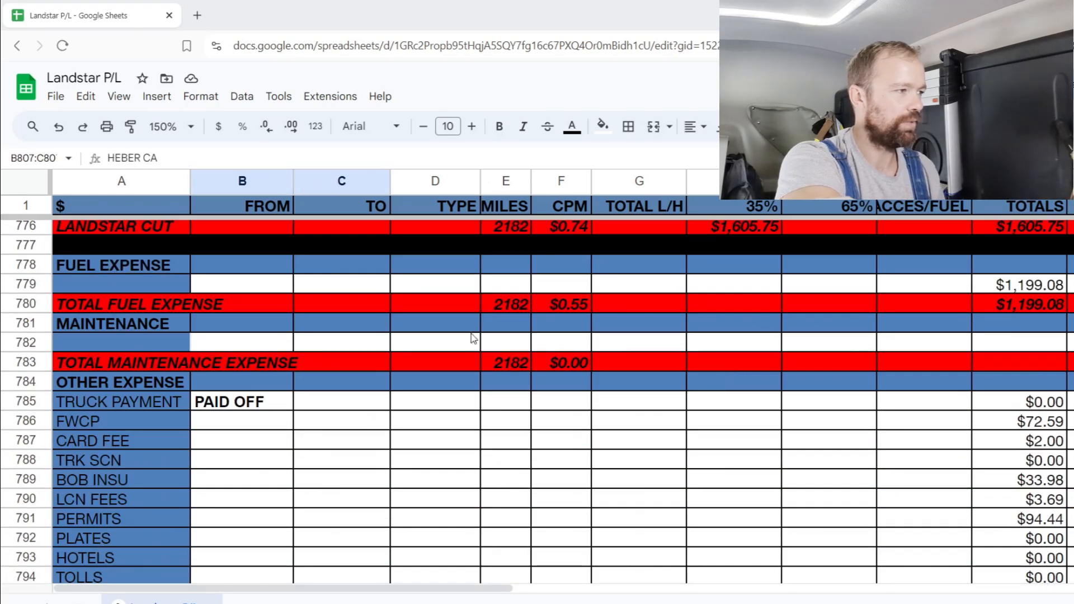
scroll(601, 387, "down", 8)
scroll(629, 386, "down", 4)
scroll(630, 386, "up", 2)
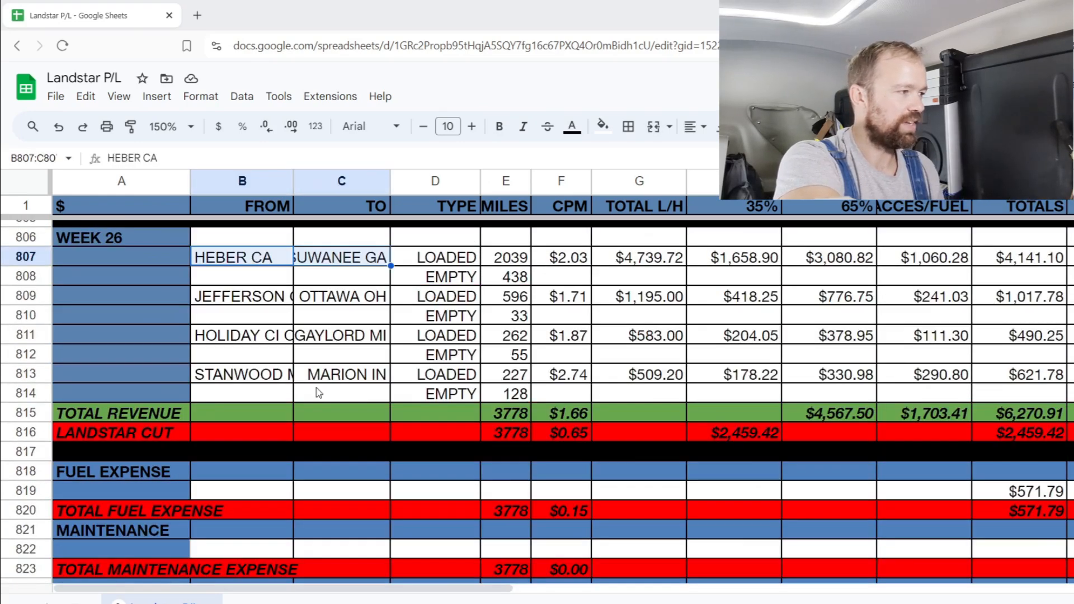
left_click_drag(274, 361, 1019, 395)
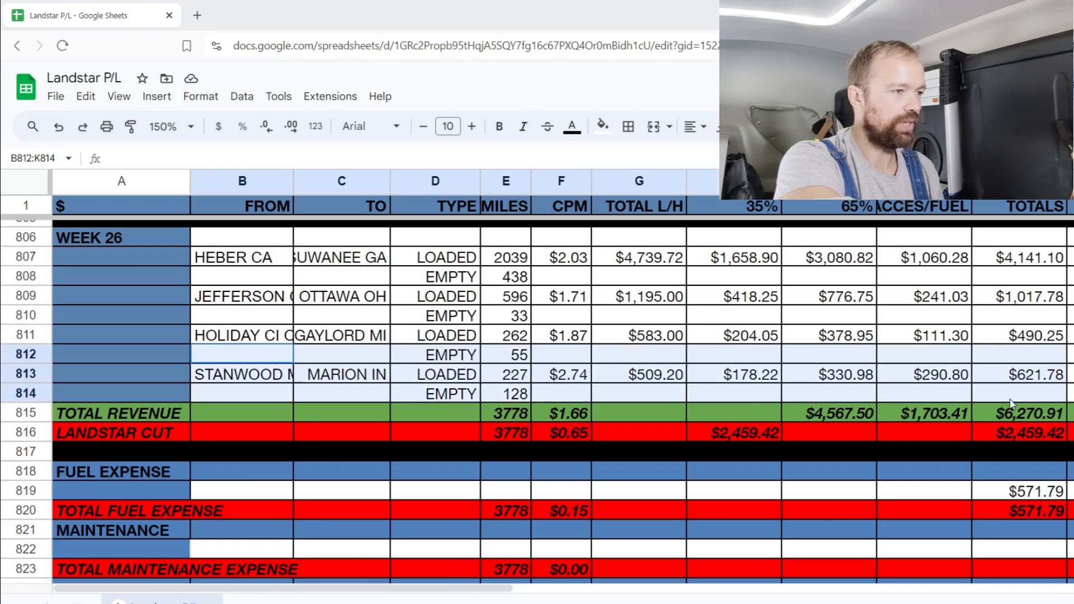
left_click(780, 472)
scroll(859, 472, "down", 2)
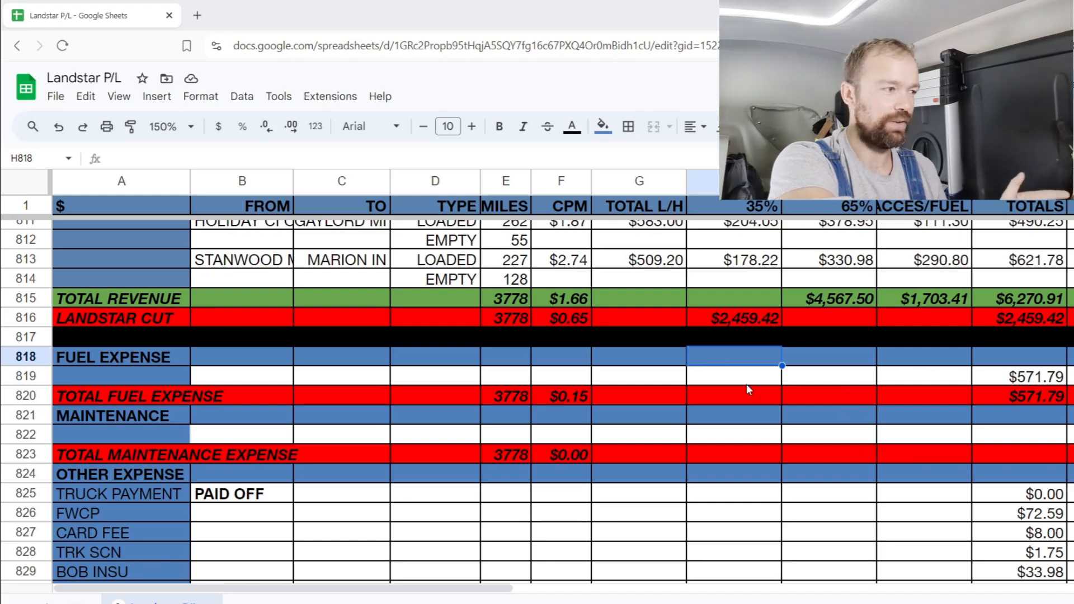
Return to Week 27 and re-examine the fuel cost in K859 and F860 and the maintenance amount in K862.
scroll(743, 386, "down", 10)
scroll(730, 463, "down", 2)
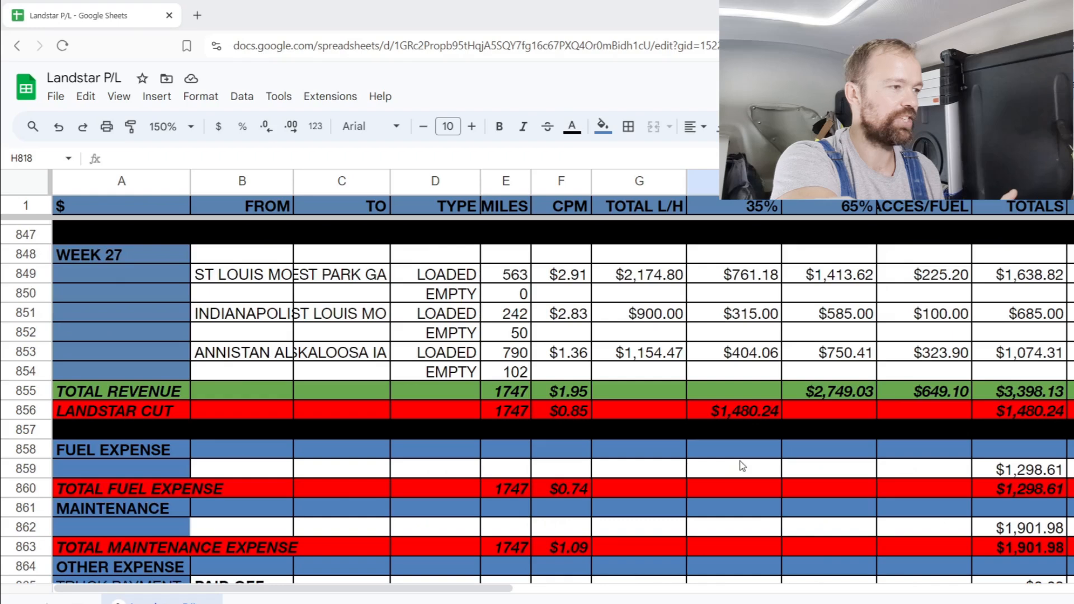
left_click(559, 490)
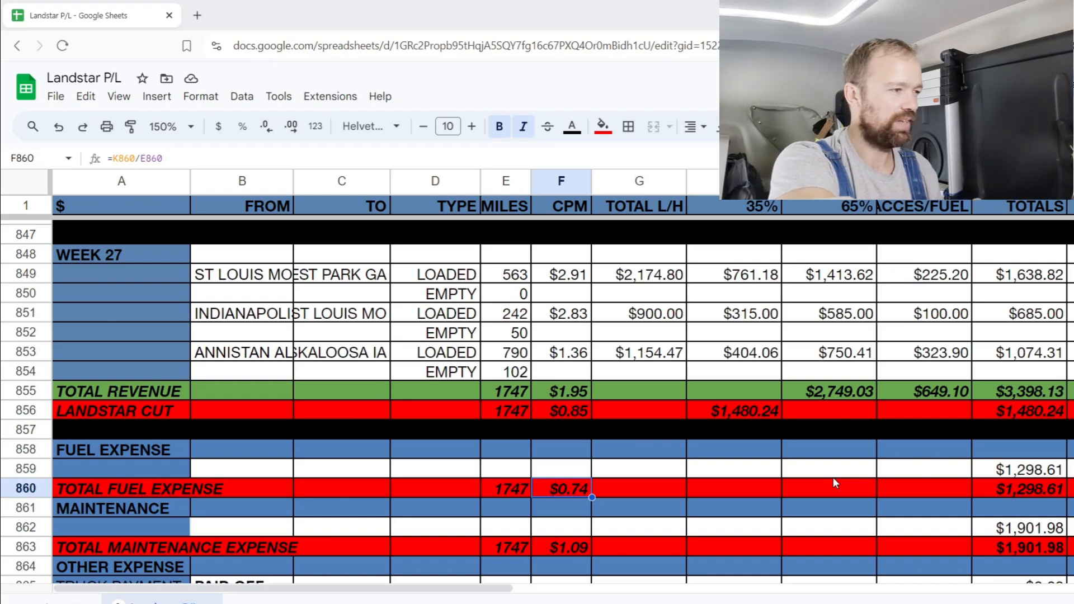
left_click(1014, 475)
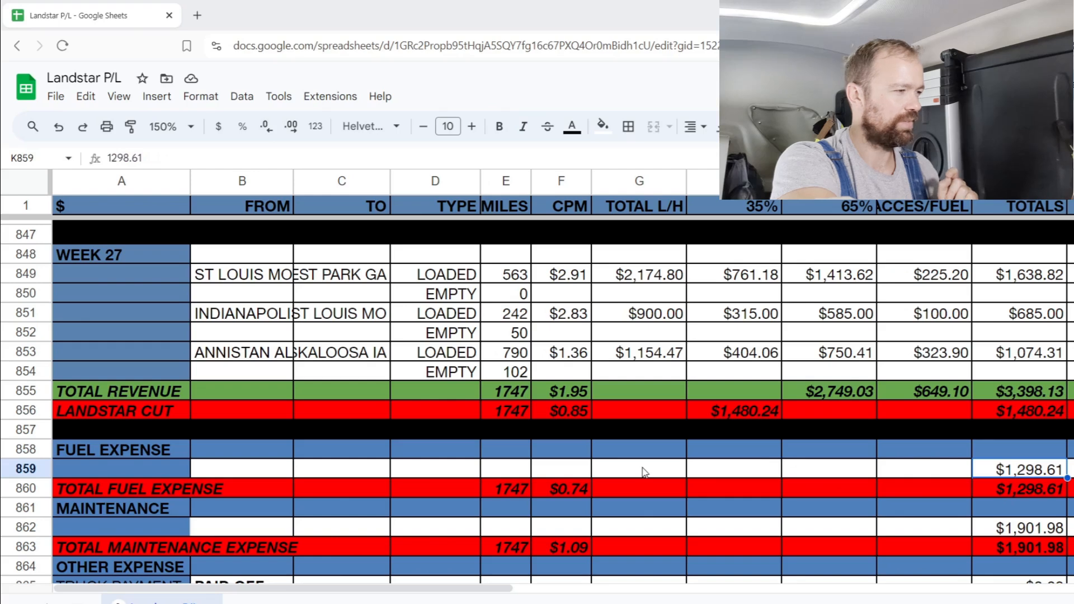
left_click(571, 493)
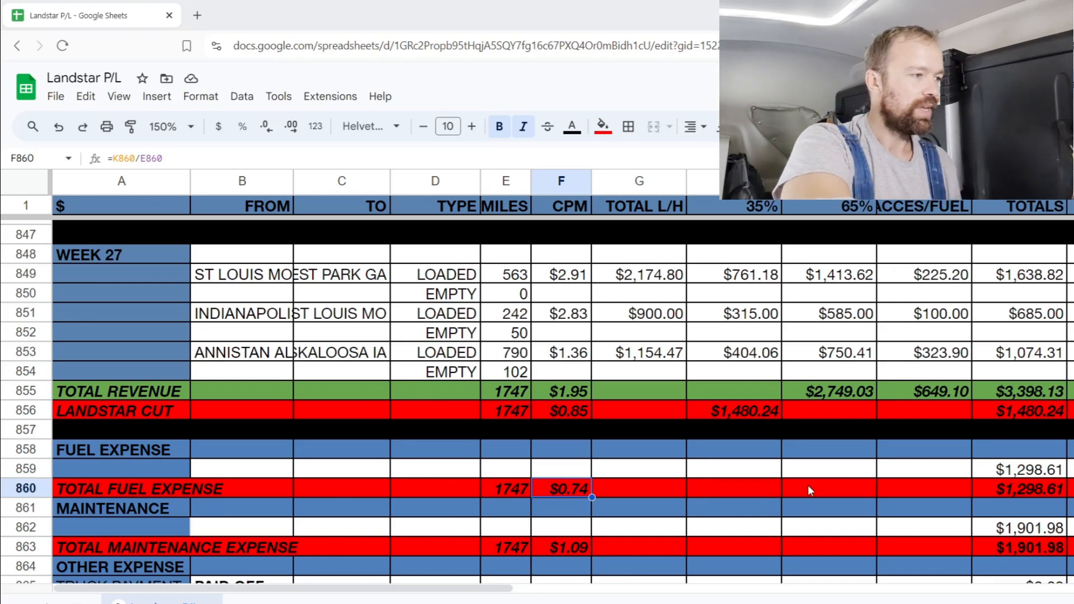
left_click(1020, 529)
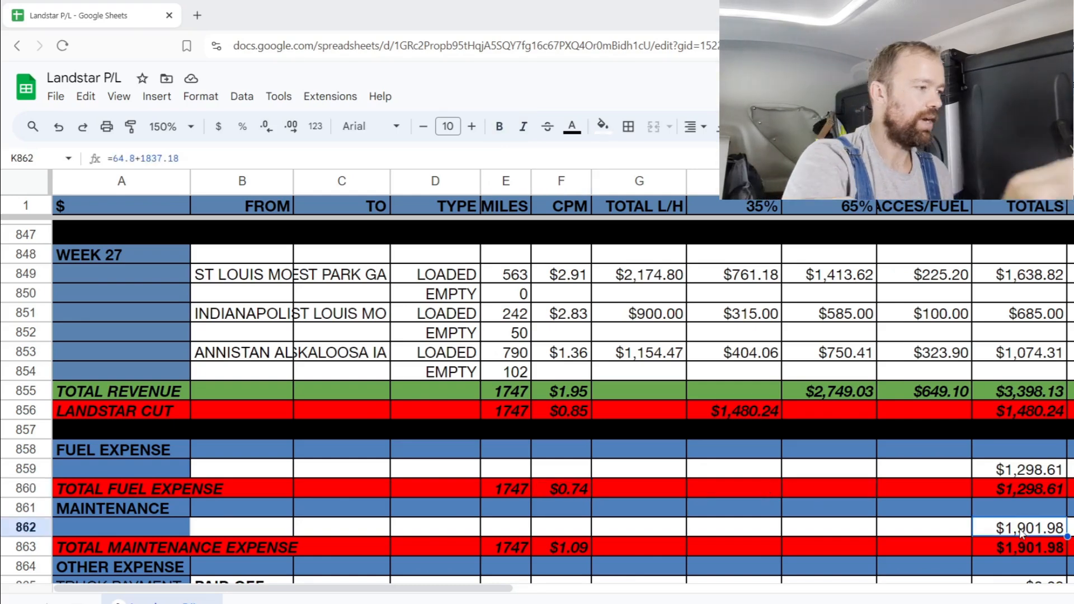
scroll(1006, 515, "down", 2)
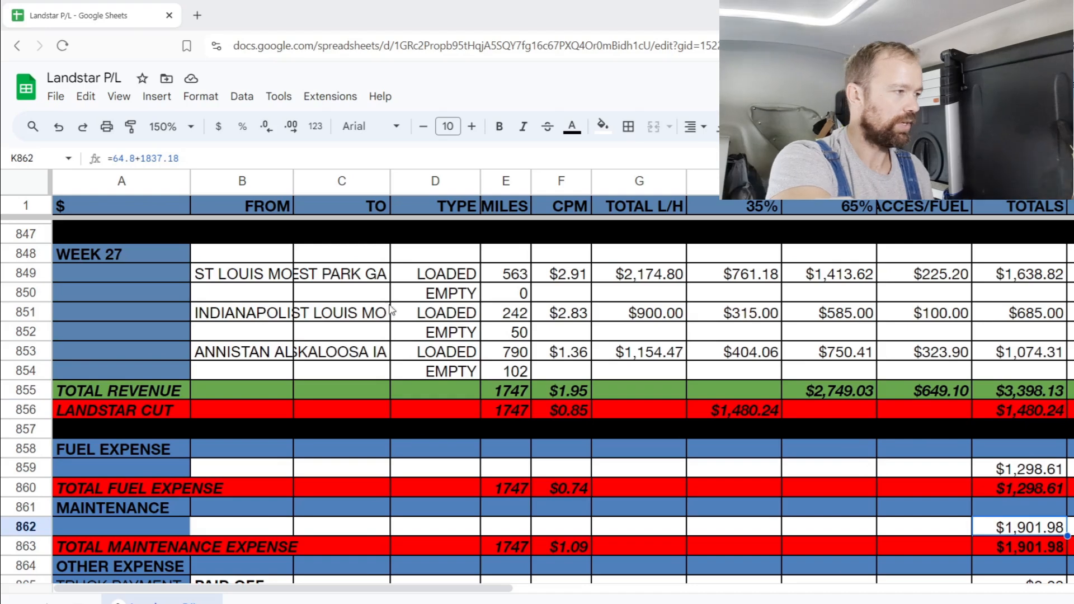
Review Week 27's destinations and load types in rows 850 to 854, including the St Louis MO delivery in C851.
left_click_drag(385, 300, 477, 377)
left_click(793, 500)
scroll(811, 517, "down", 2)
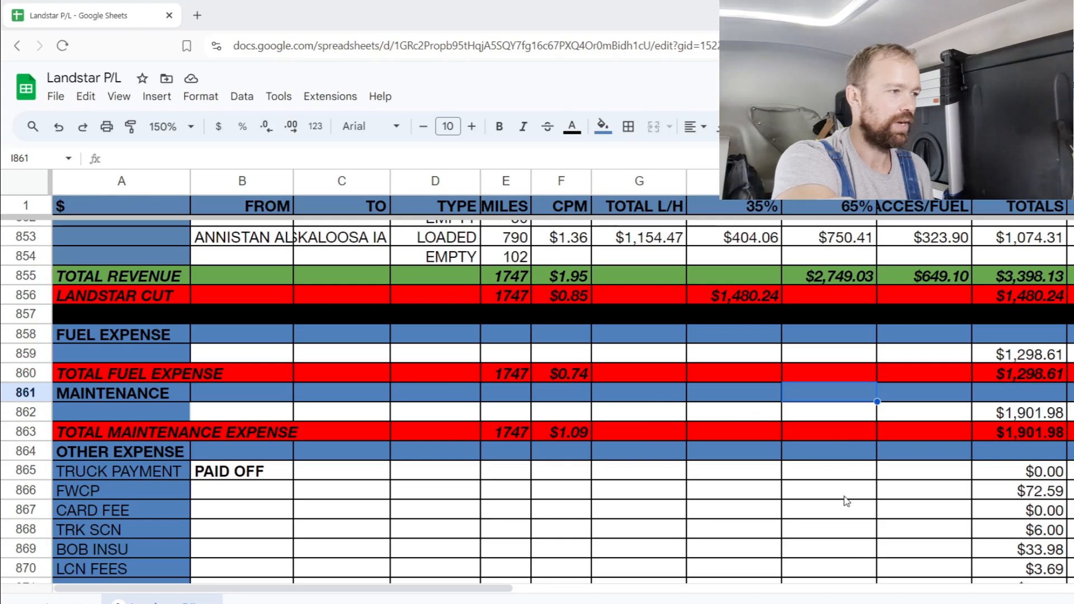
left_click(818, 361)
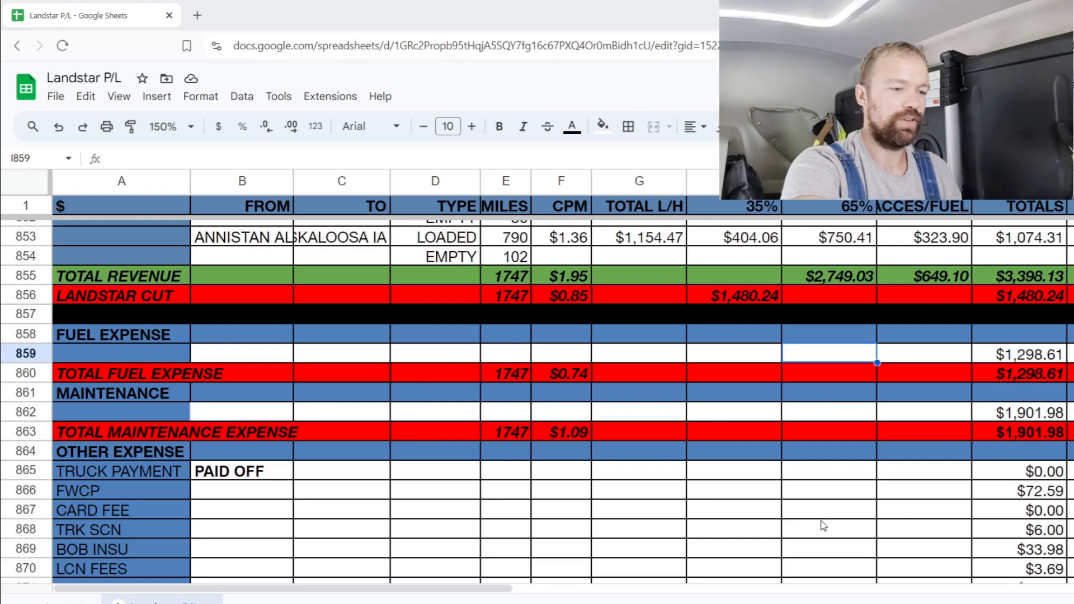
scroll(825, 526, "up", 2)
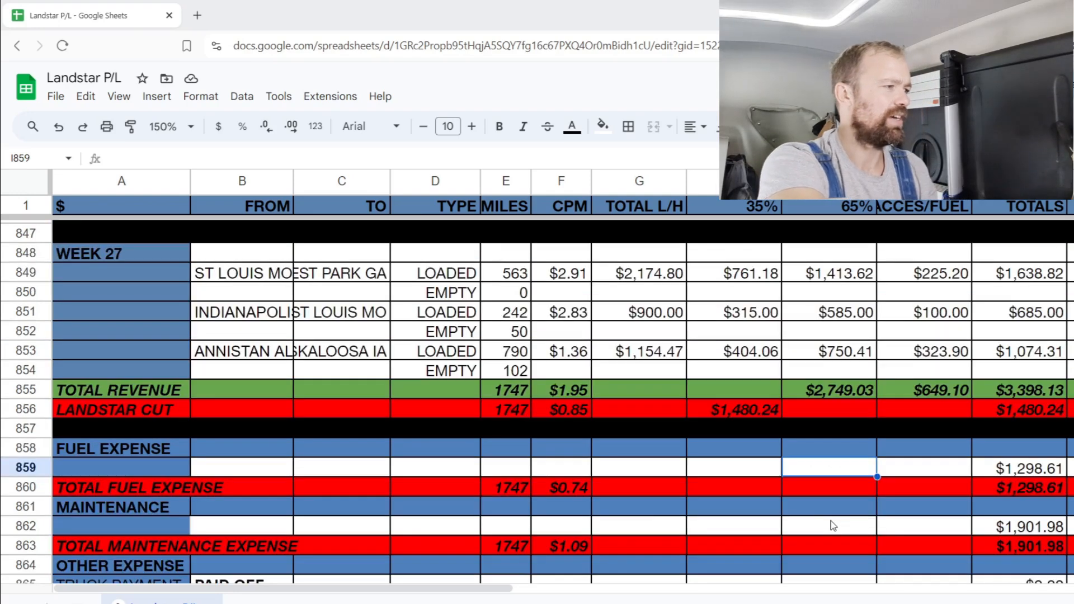
left_click(377, 316)
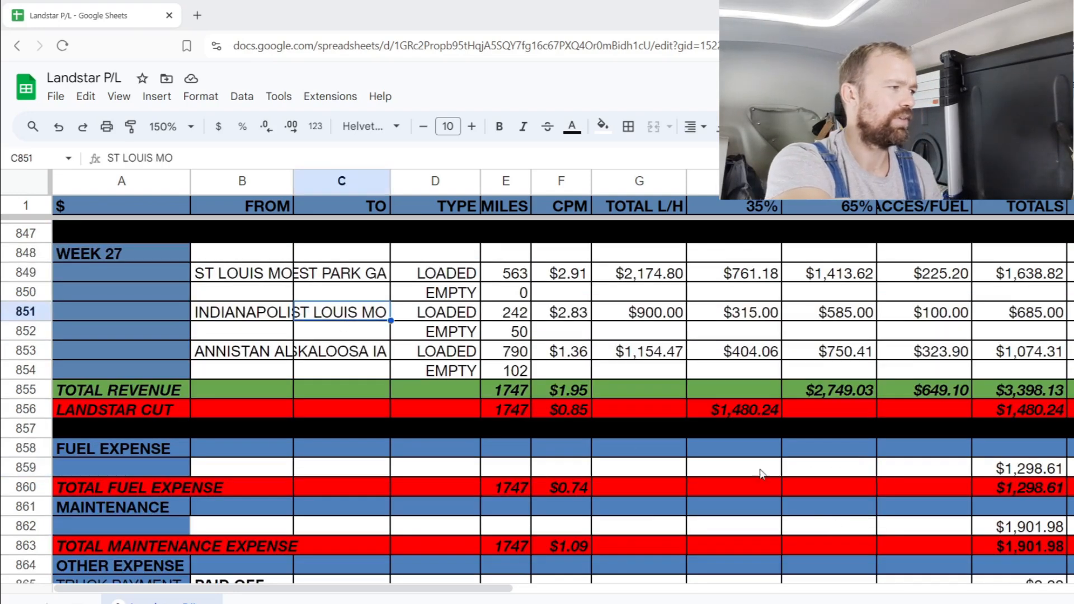
left_click(752, 453)
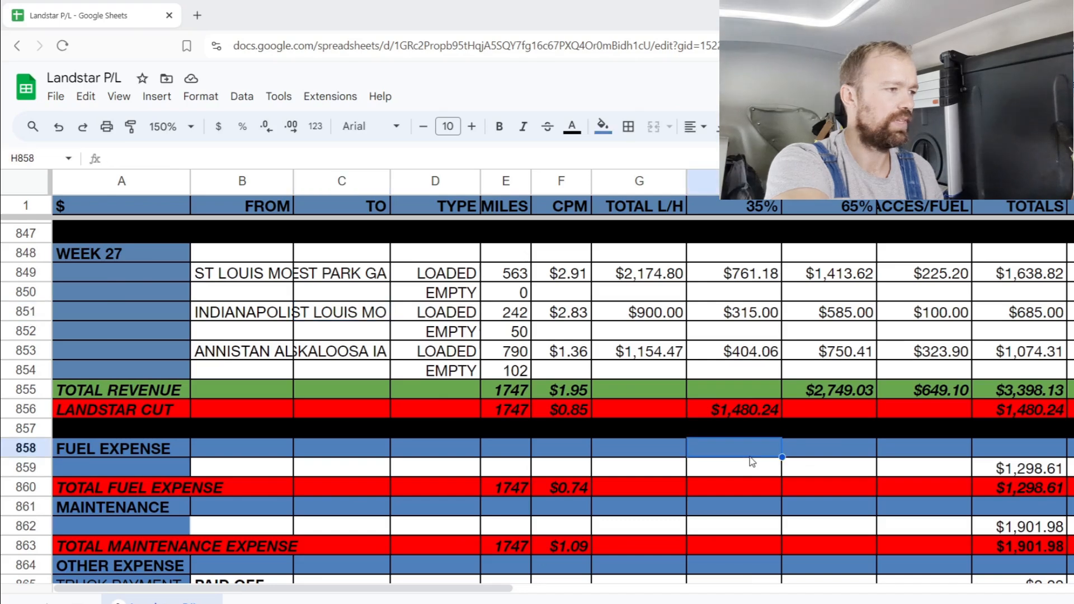
scroll(752, 462, "down", 2)
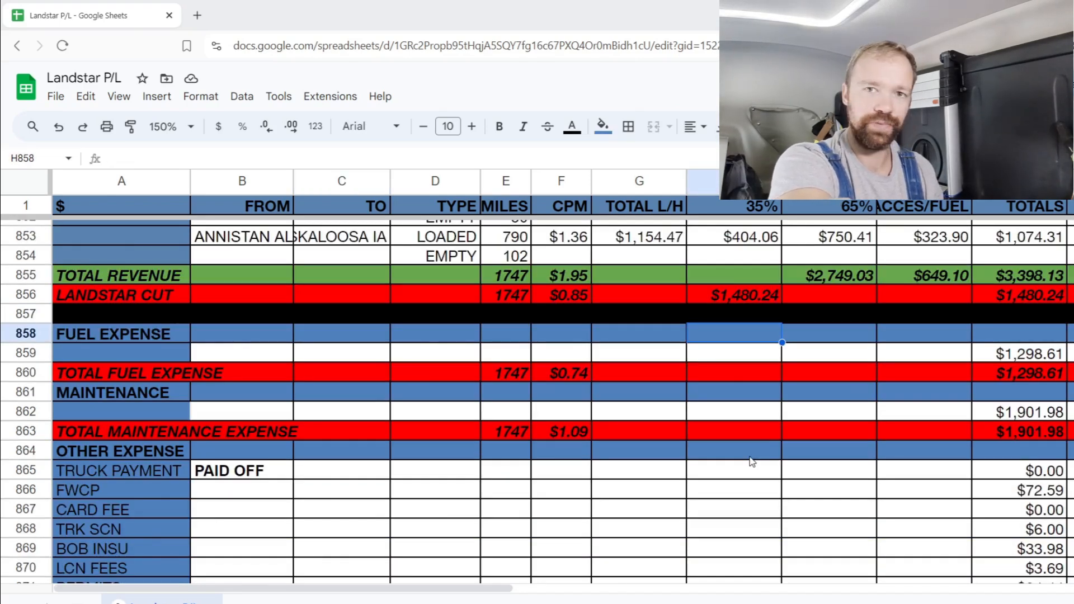
left_click(843, 412)
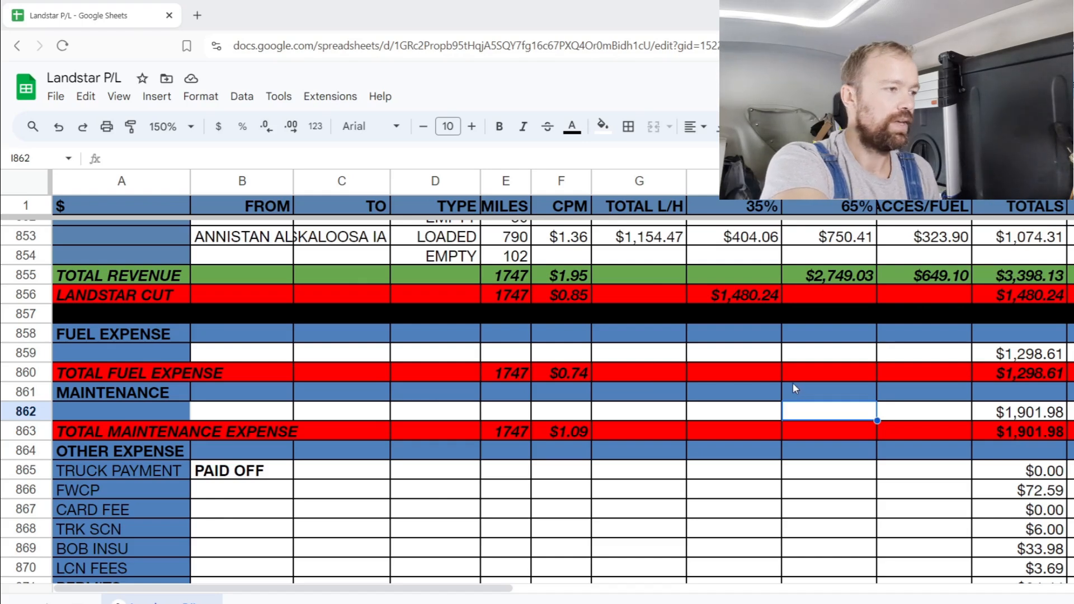
left_click(777, 390)
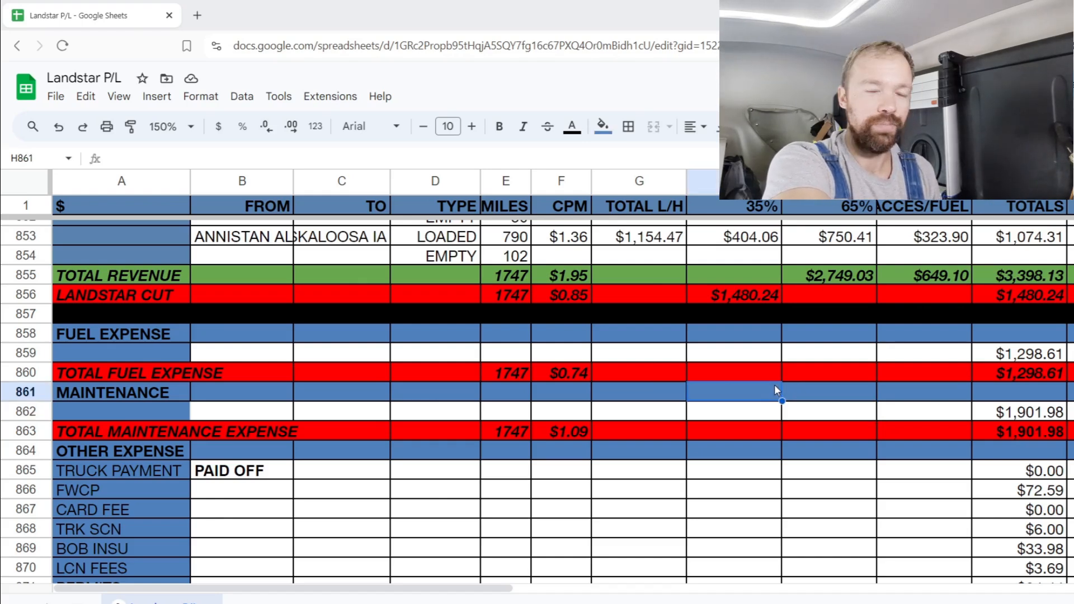
Recap Week 27's loads in B848:C853, fuel in K859, maintenance in K862 and the OTHER EXPENSE items and totals below.
left_click(1014, 411)
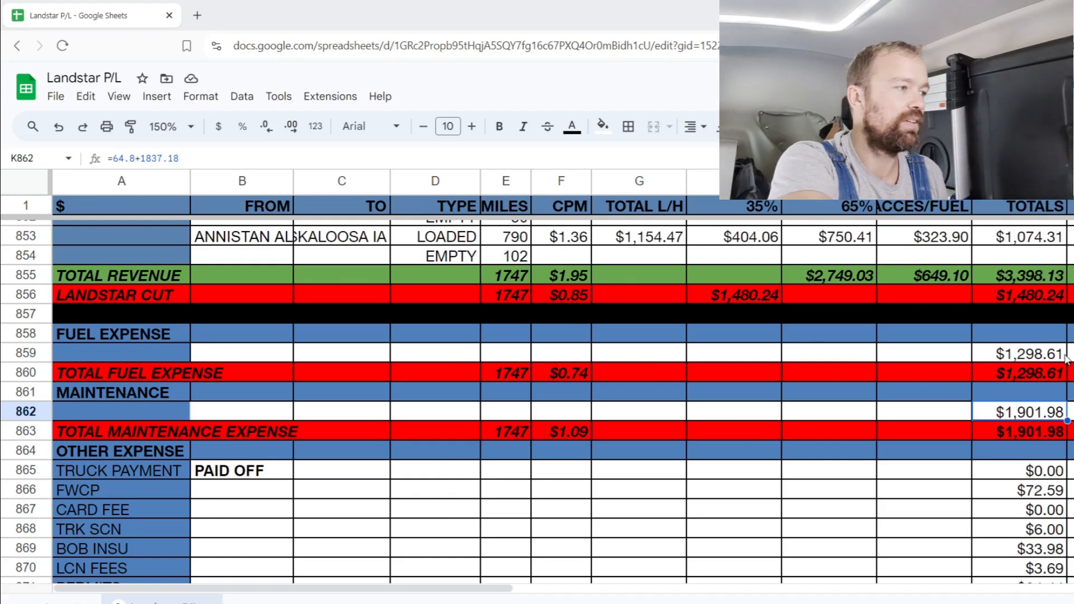
scroll(806, 383, "up", 2)
left_click_drag(264, 257, 343, 359)
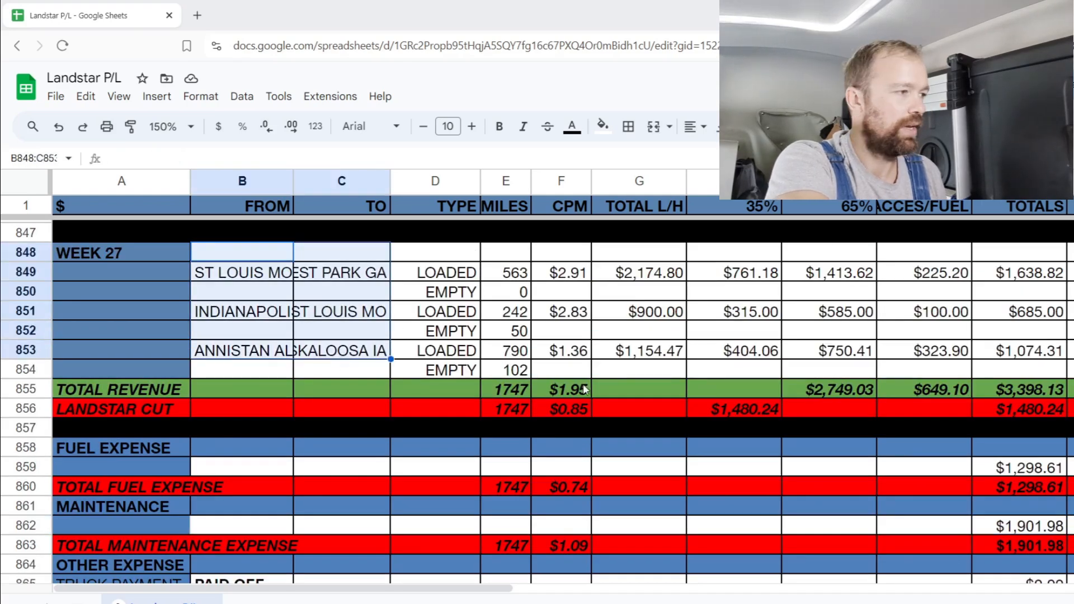
left_click(625, 377)
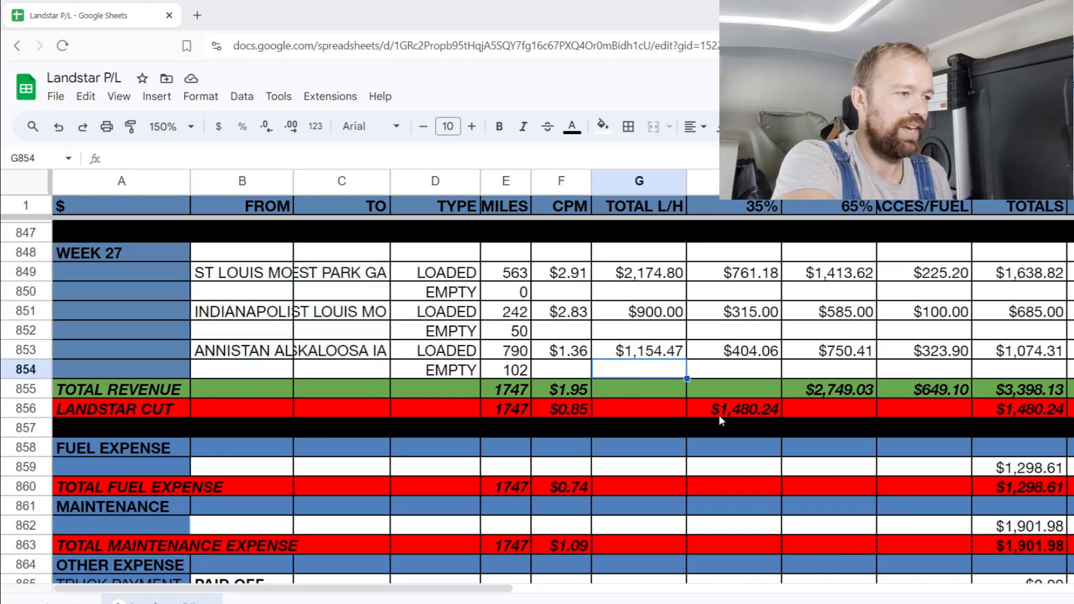
left_click(1031, 473)
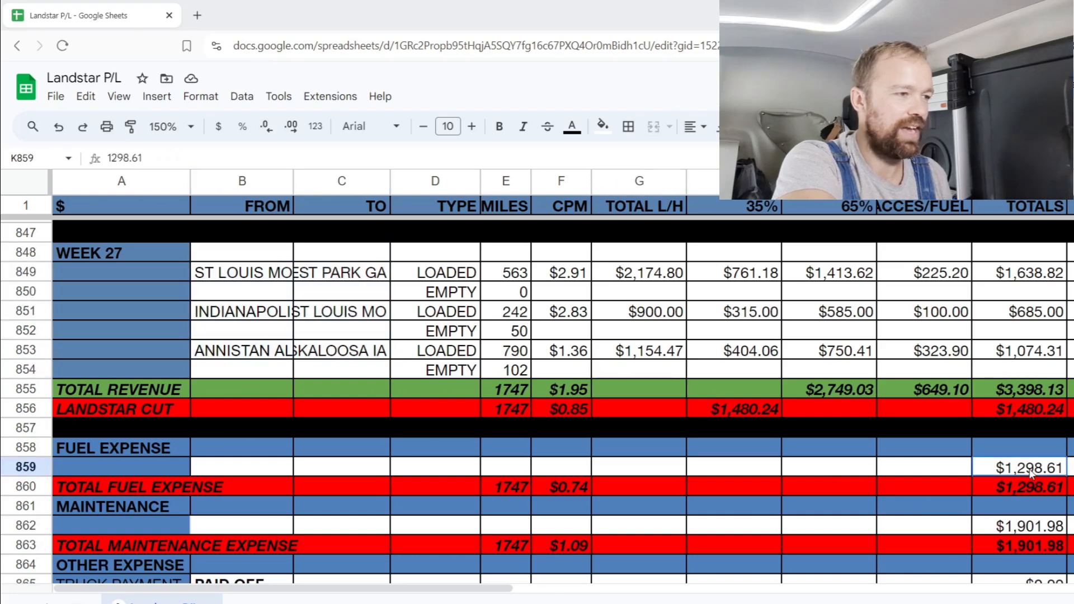
left_click(1040, 529)
scroll(885, 467, "down", 4)
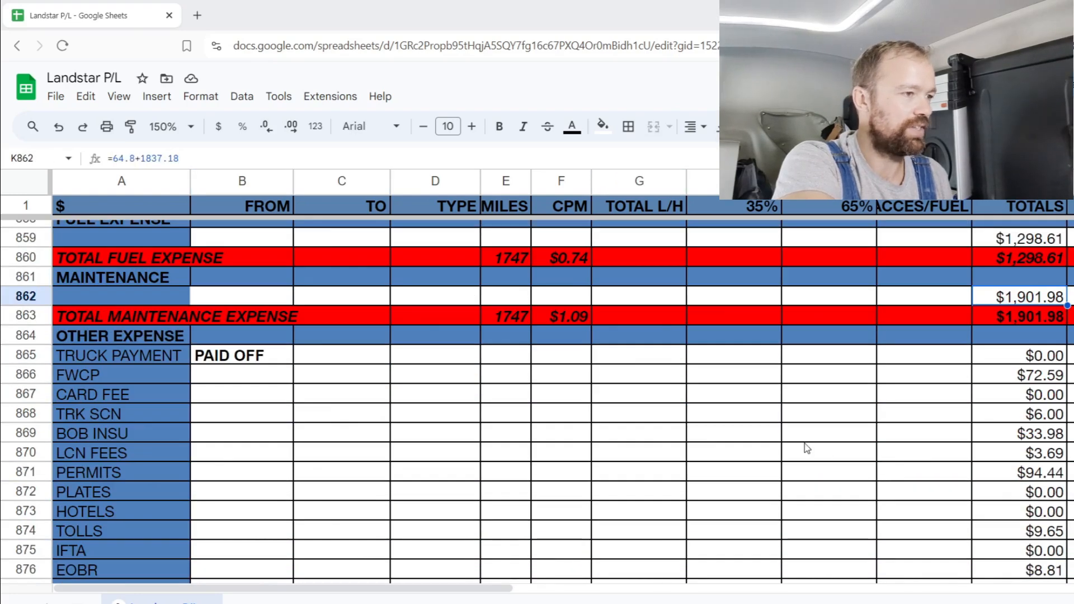
scroll(810, 434, "down", 2)
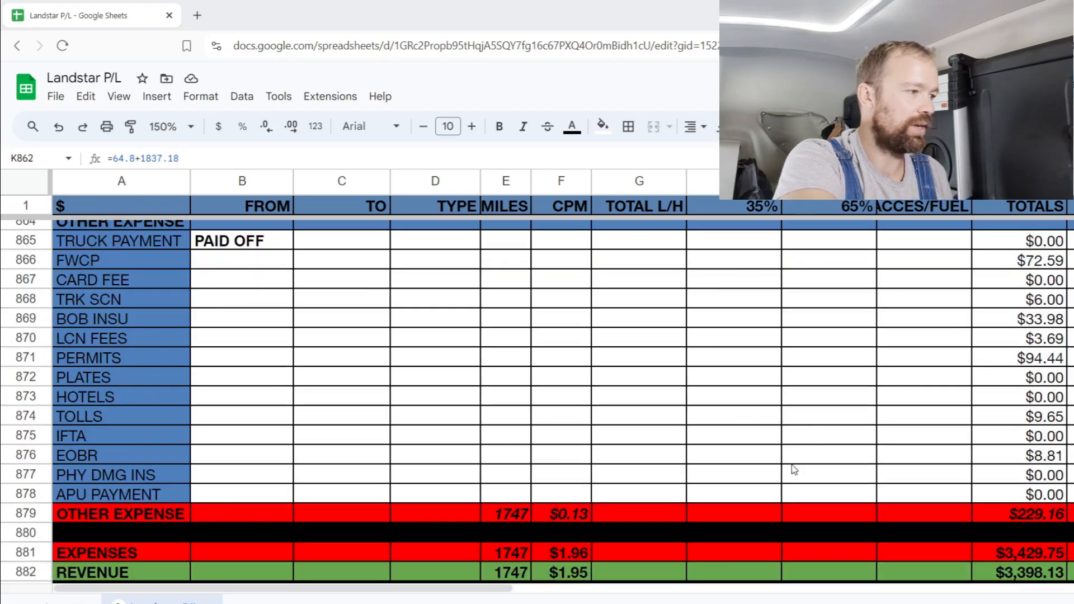
Examine Week 27's settlement row 884, checking the CPM in F884 and the total in K884.
scroll(805, 448, "down", 4)
left_click(576, 383)
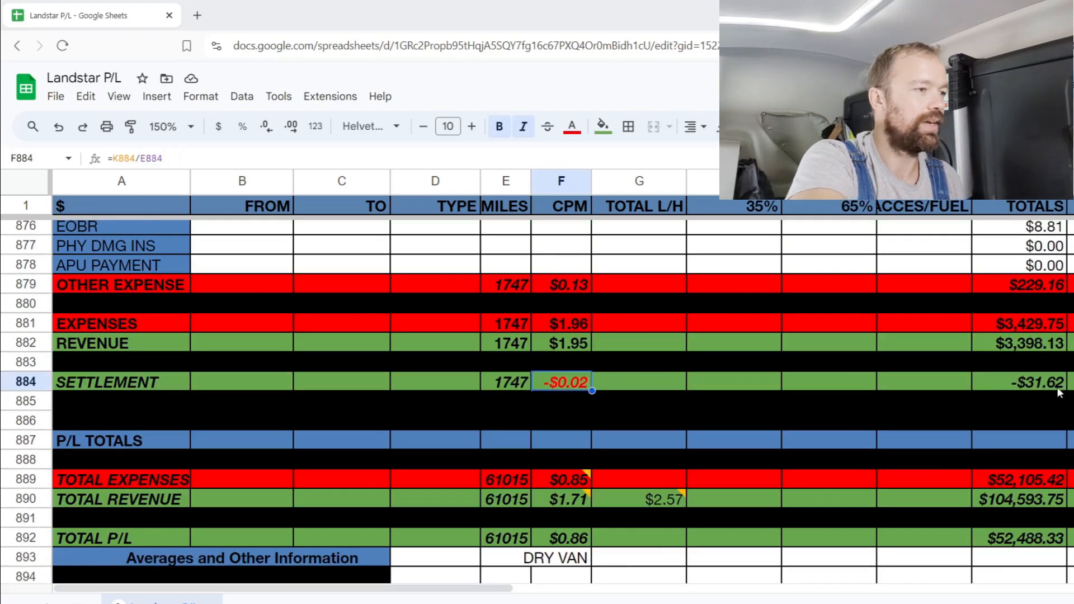
left_click(990, 384)
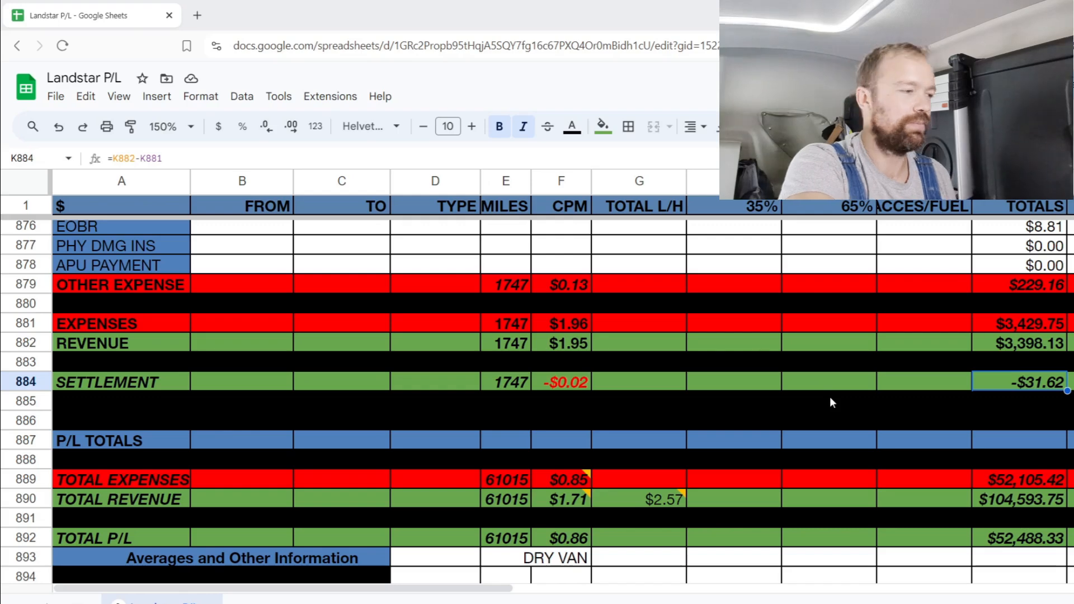
Review the CPM of Week 27's loads in F848:F854.
scroll(830, 397, "up", 10)
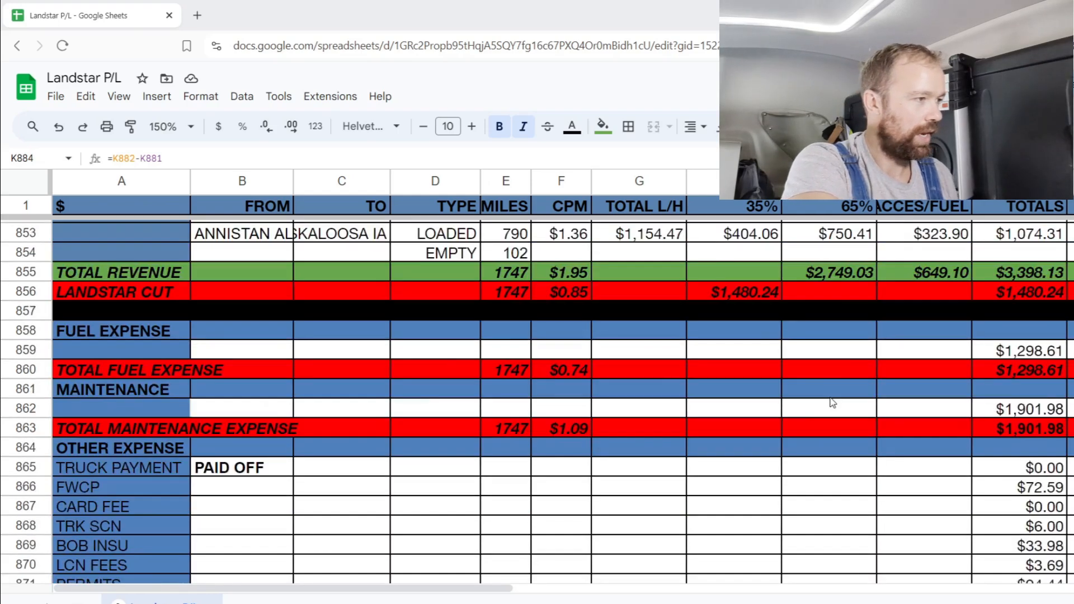
left_click_drag(565, 249, 562, 355)
left_click(658, 377)
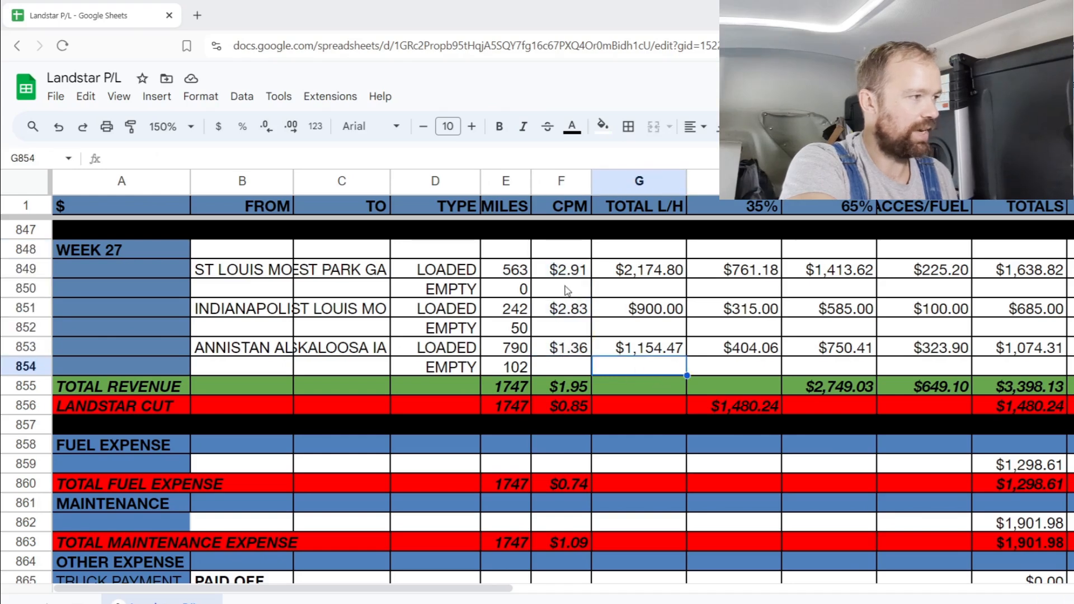
left_click_drag(562, 249, 555, 373)
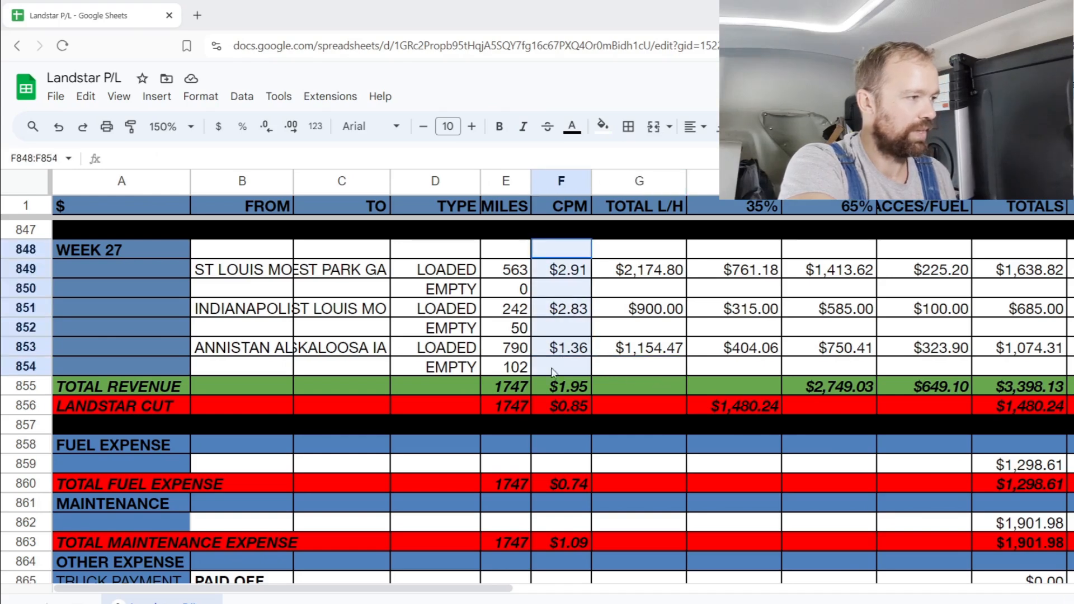
left_click(644, 373)
Examine the Anniston AL to Oskaloosa IA load in row 853, including its CPM in F853 and total in K853.
left_click(576, 357)
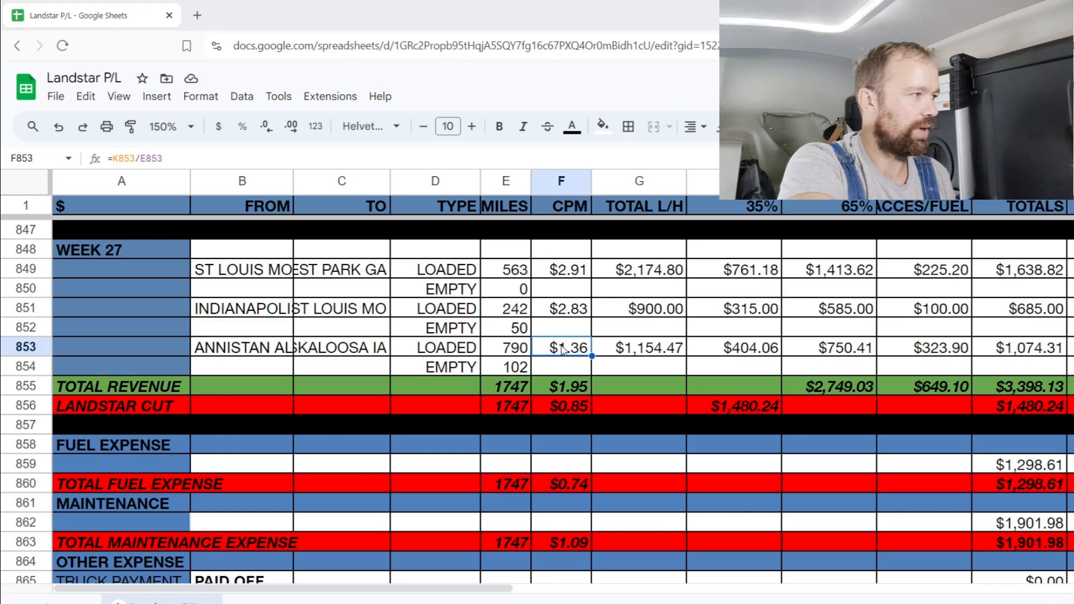
left_click(691, 372)
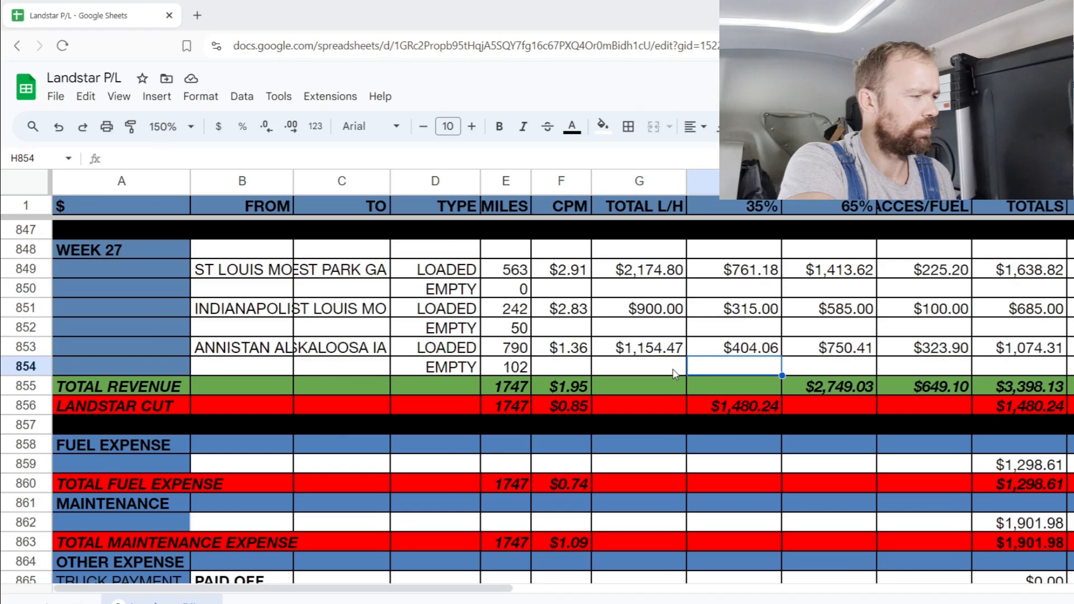
left_click(28, 349)
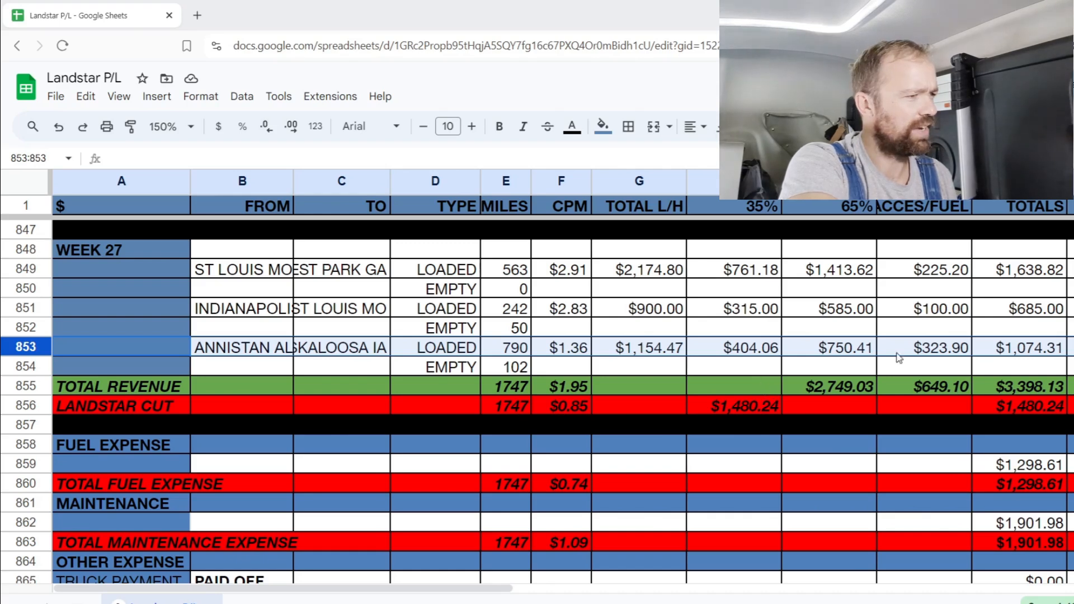
left_click(1015, 350)
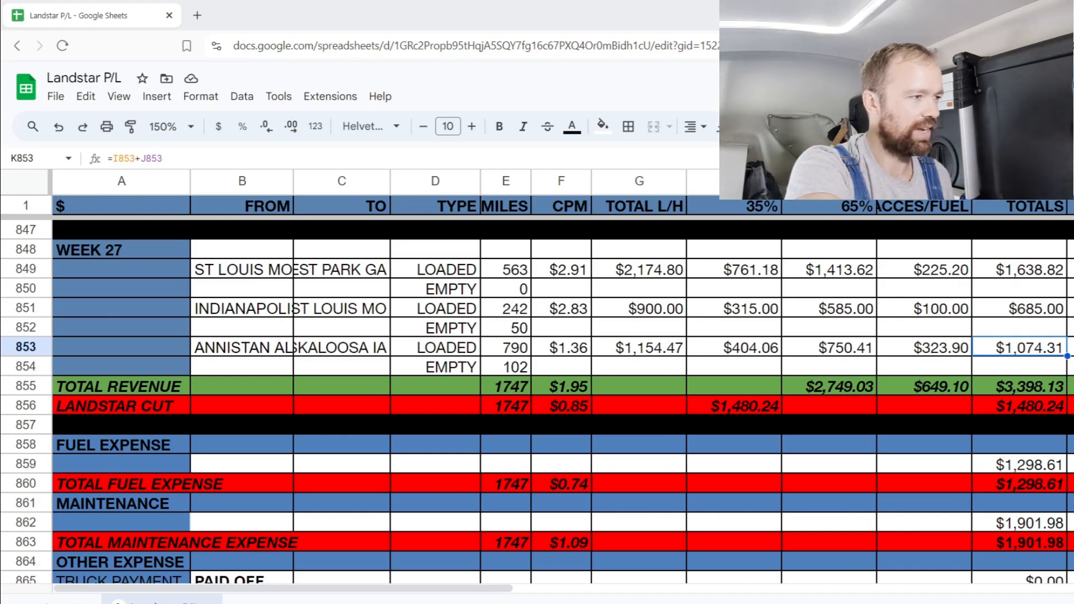
Set the TOTAL L/H of Week 27's Anniston load in G853 to 2100.
left_click(631, 334)
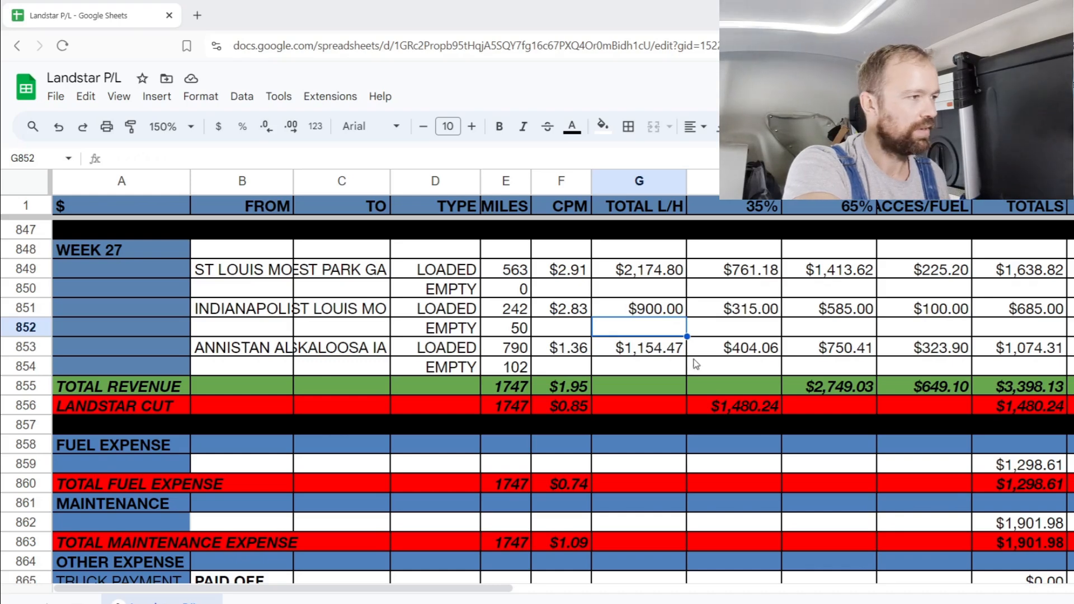
key("Down")
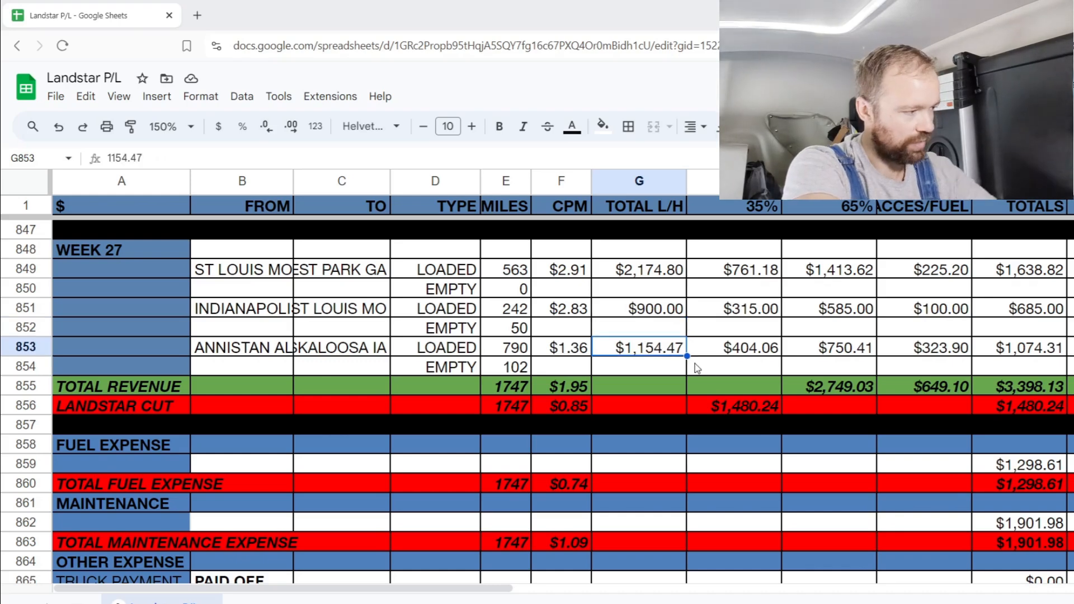
type("2100")
left_click(699, 366)
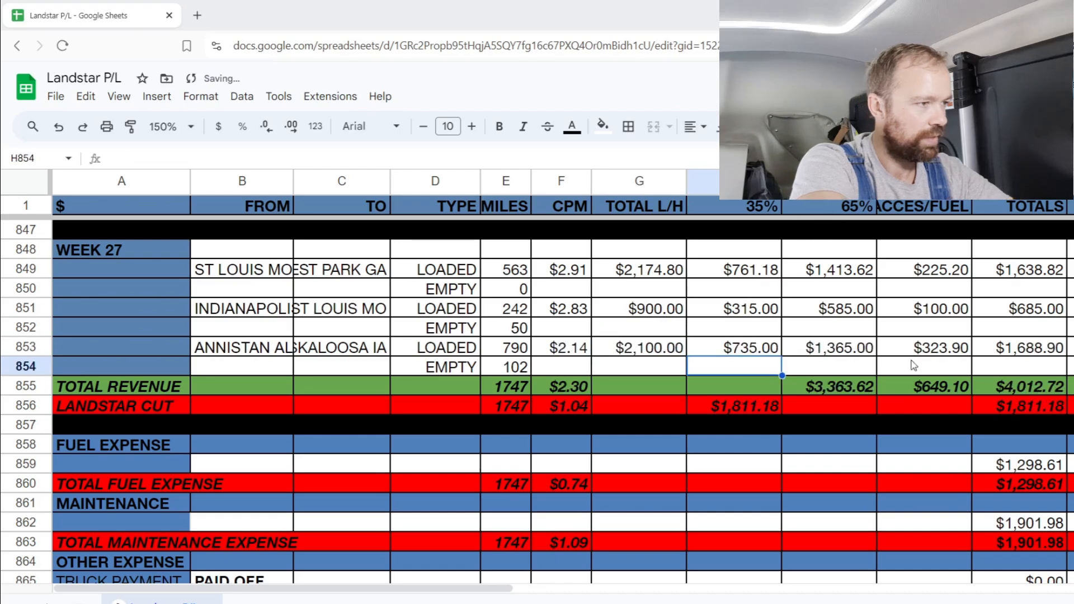
Check the Anniston load's fuel surcharge in J853, Week 27's total revenue in K855 and the settlement in row 884.
left_click(925, 350)
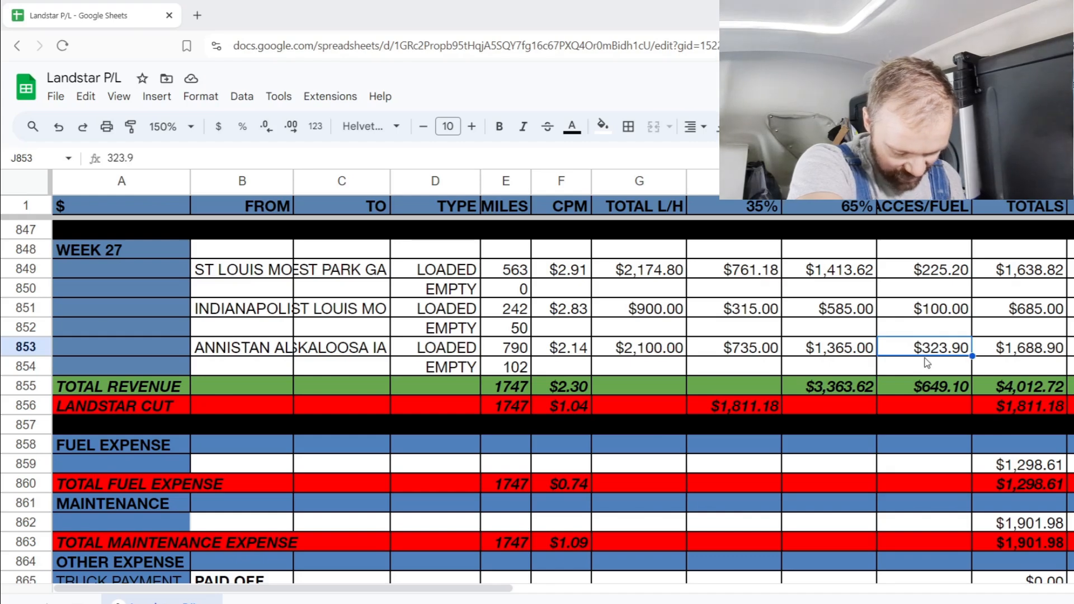
type("323.9")
key("Return")
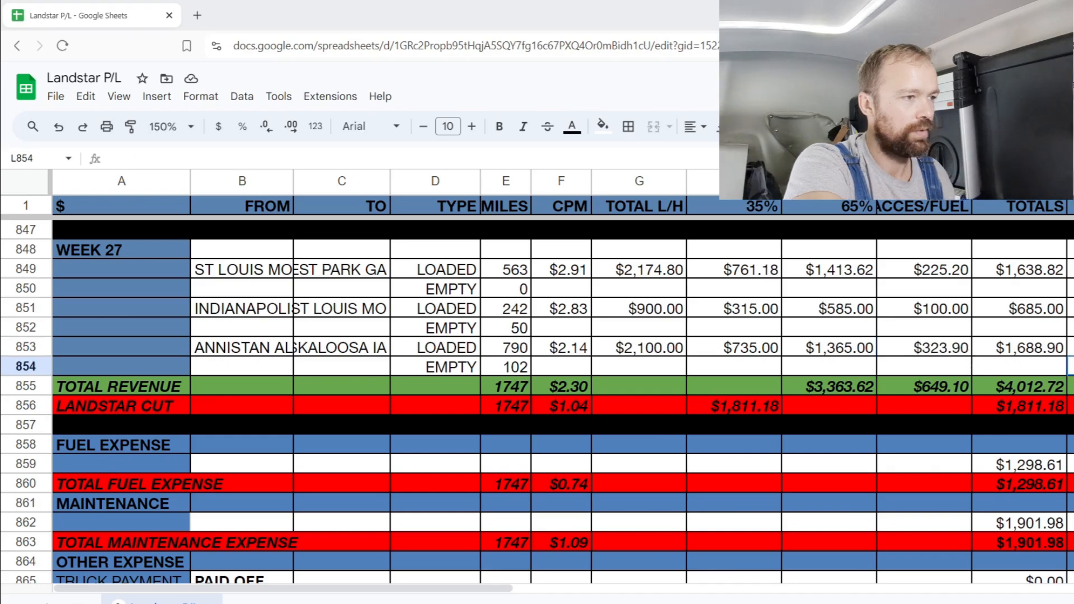
left_click(1059, 392)
scroll(1060, 392, "down", 10)
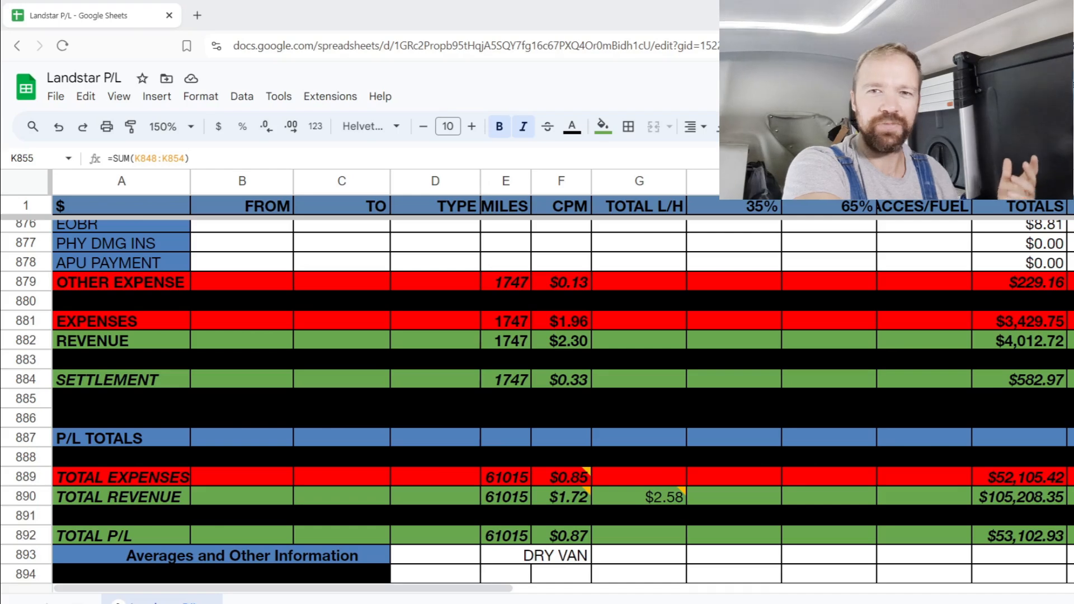
scroll(537, 402, "up", 10)
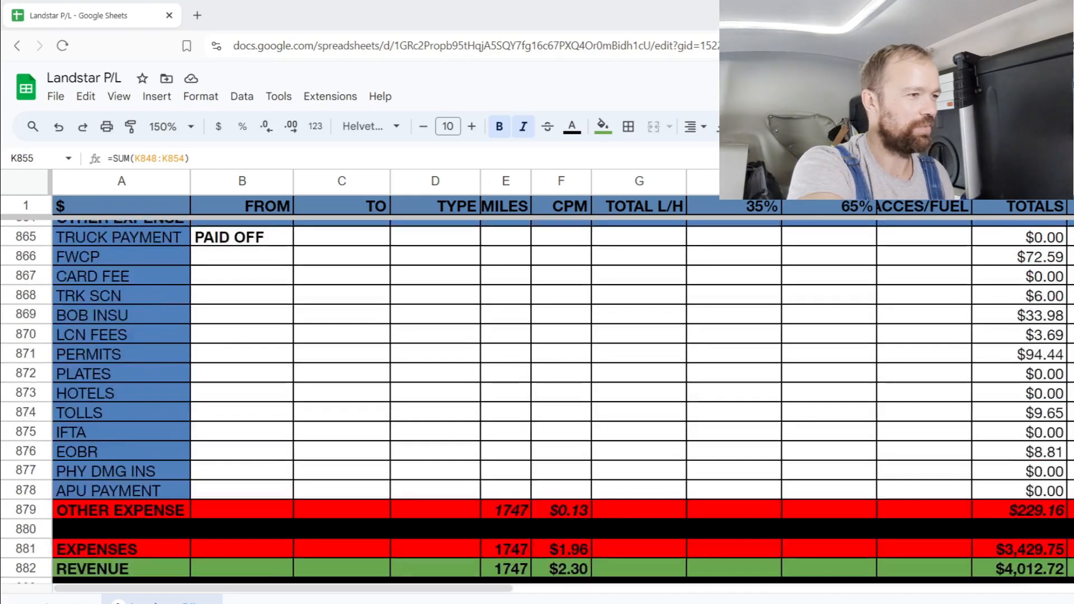
left_click(1070, 363)
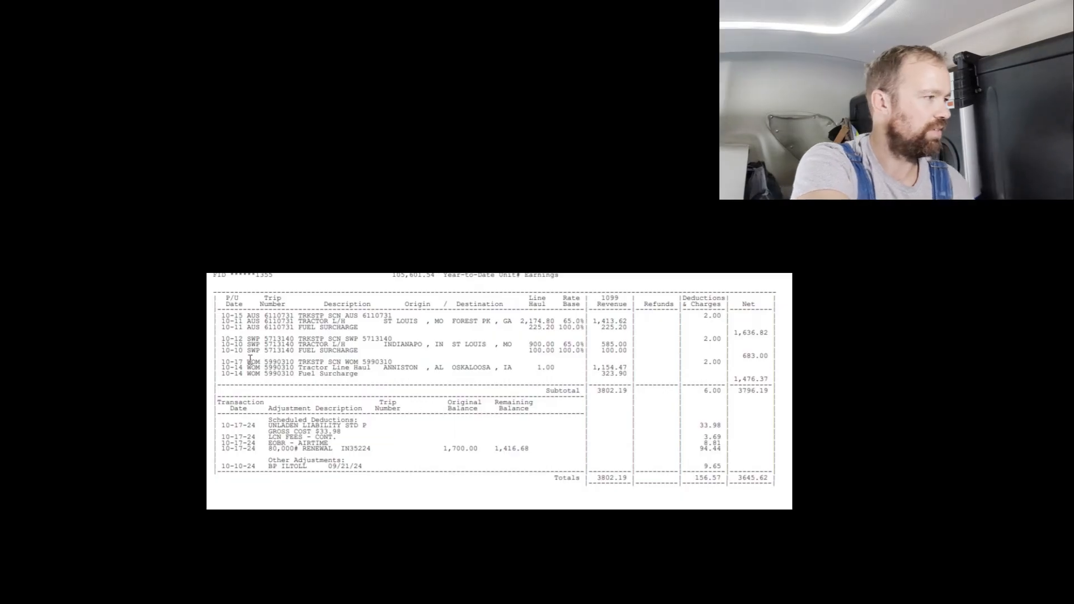
Switch to the settlement statement and compare its Anniston AL to Oskaloosa IA trip lines with row 853 of the sheet.
left_click_drag(229, 363, 791, 379)
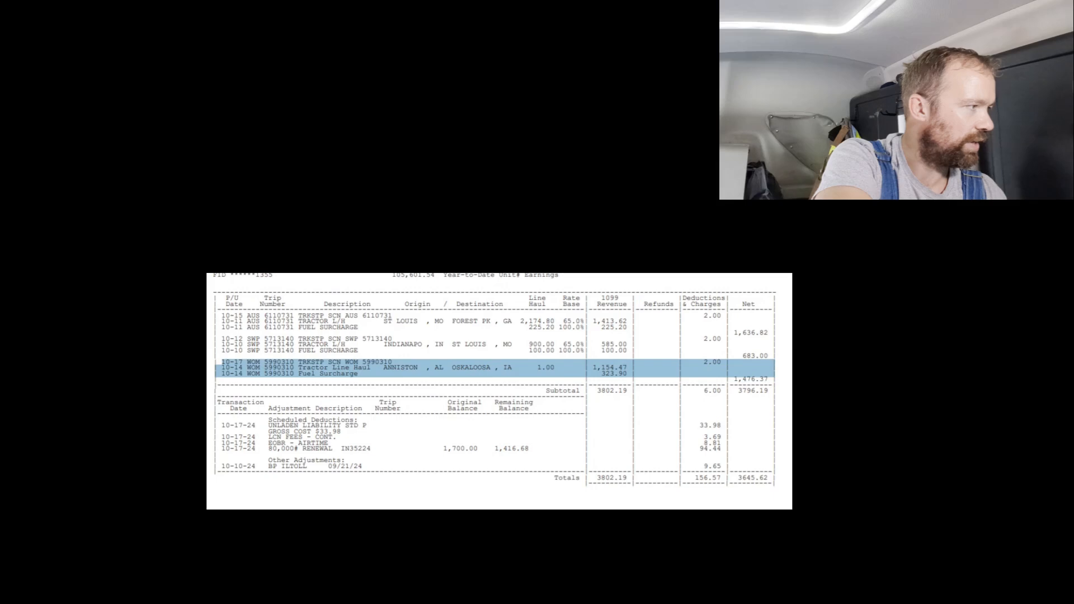
left_click(789, 379)
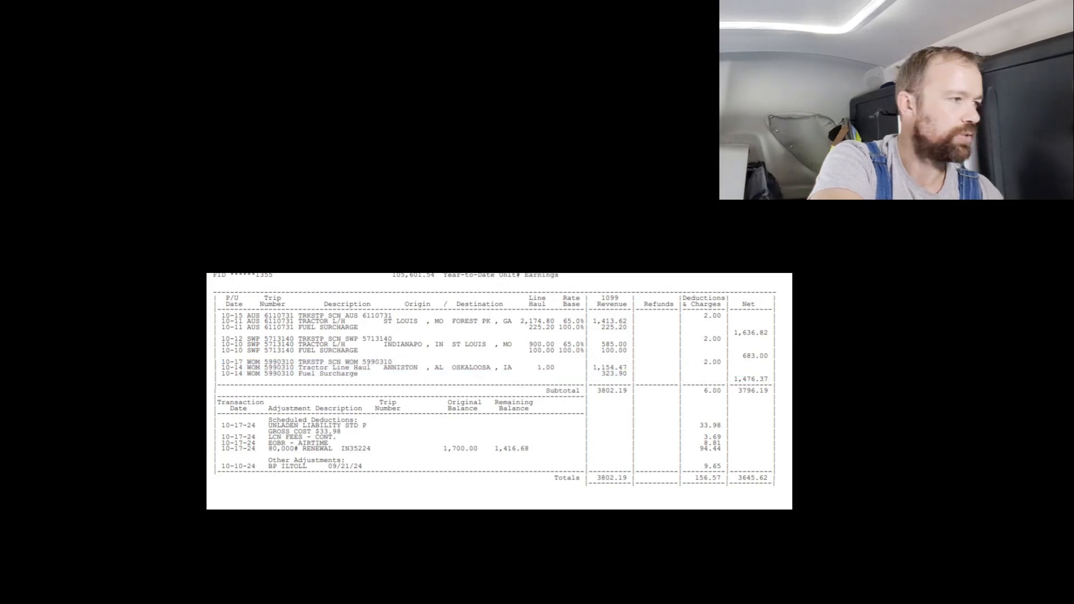
left_click_drag(229, 361, 782, 386)
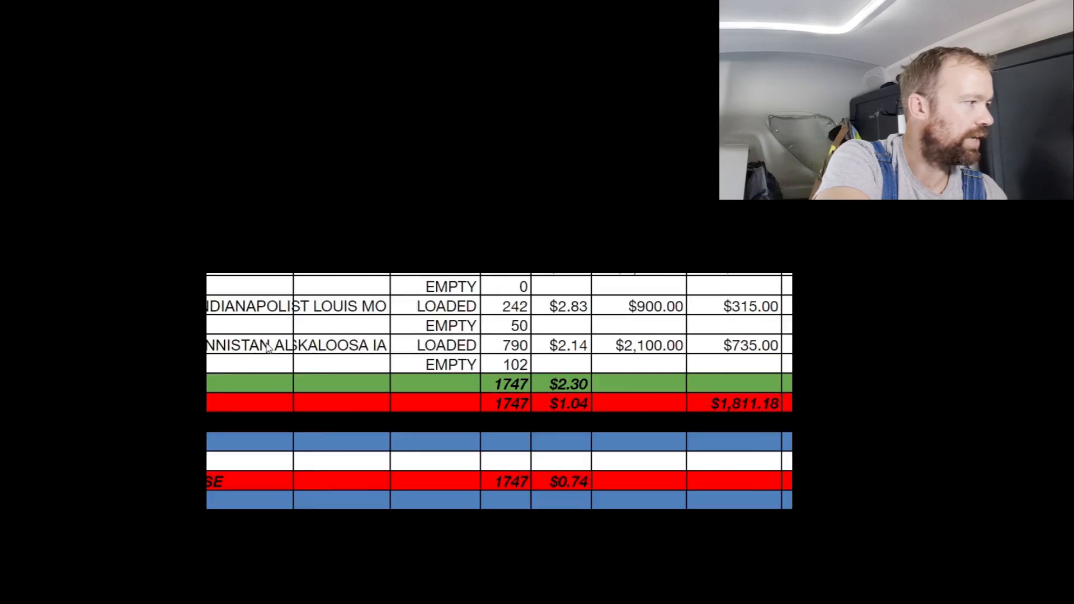
left_click(341, 325)
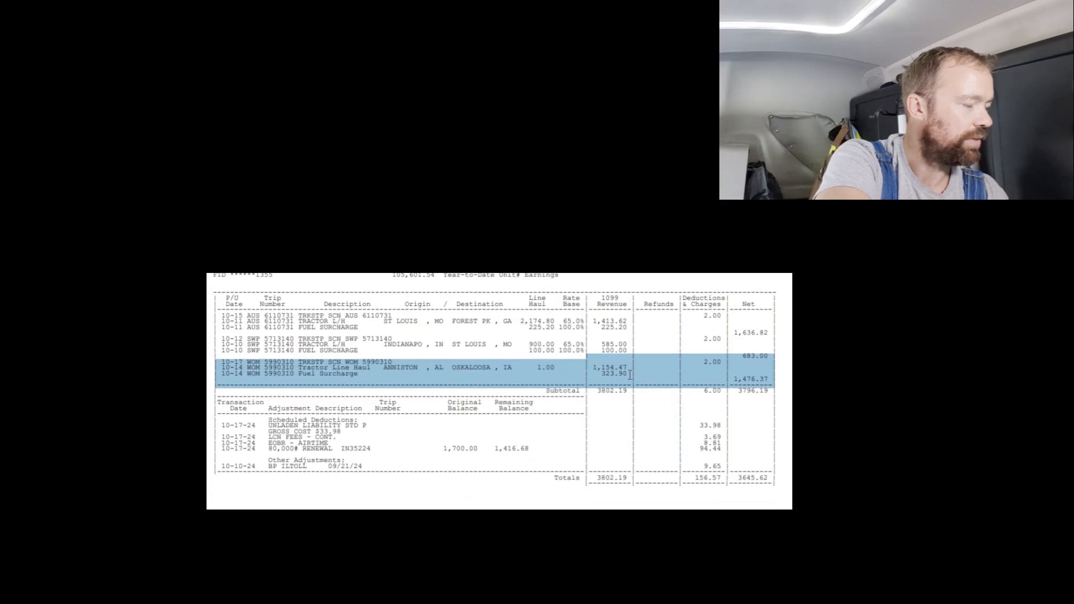
left_click(630, 375)
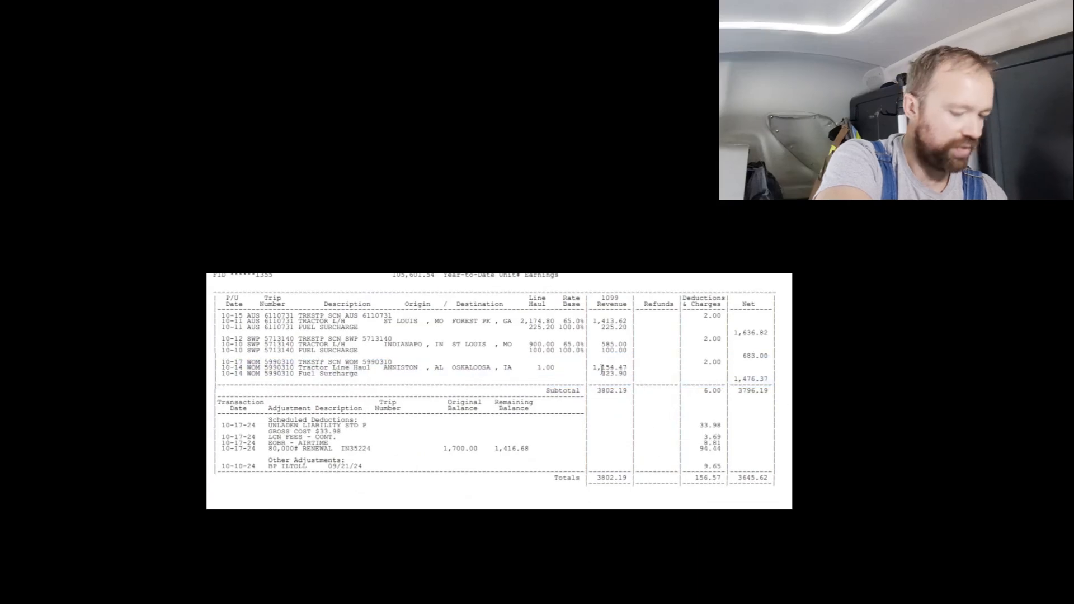
Examine the line haul, 1099 revenue, fuel surcharge and net amounts of the Anniston trip on the settlement statement.
left_click_drag(587, 368, 630, 368)
left_click(693, 385)
left_click_drag(550, 367, 606, 356)
left_click(578, 379)
left_click(562, 365)
left_click_drag(537, 368, 775, 380)
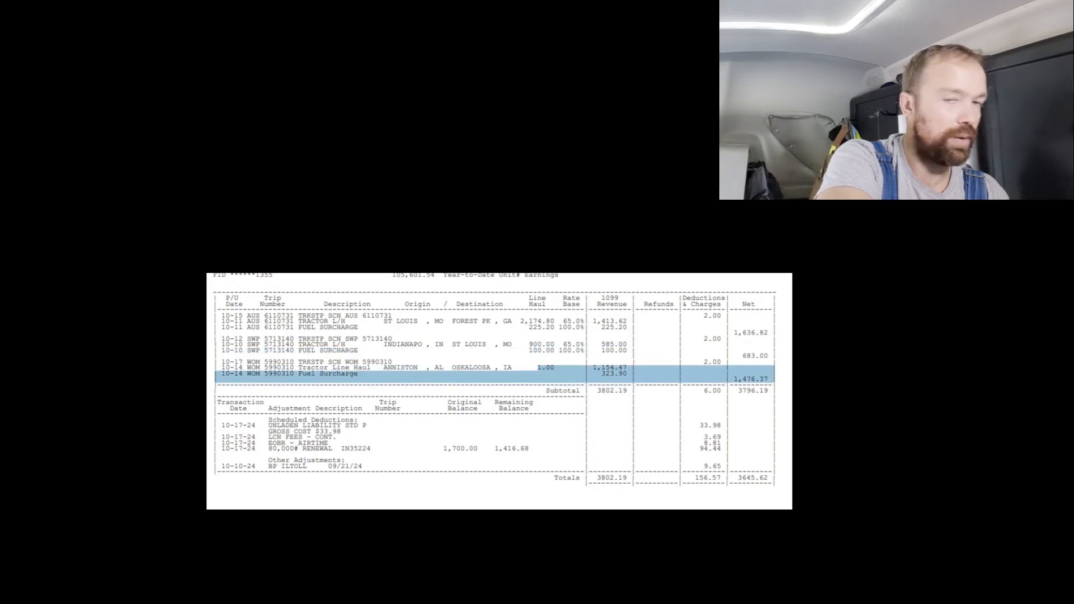
left_click(775, 382)
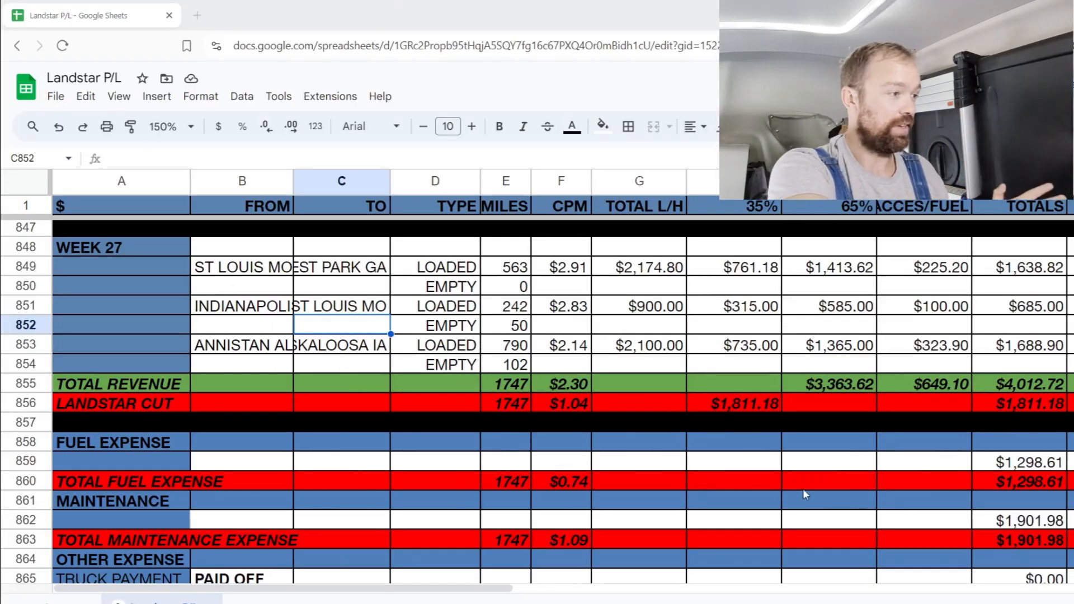
Return to the sheet and review Week 27's settlement, the Anniston load in G853:K853, fuel in K859 and maintenance in K862.
scroll(811, 483, "down", 5)
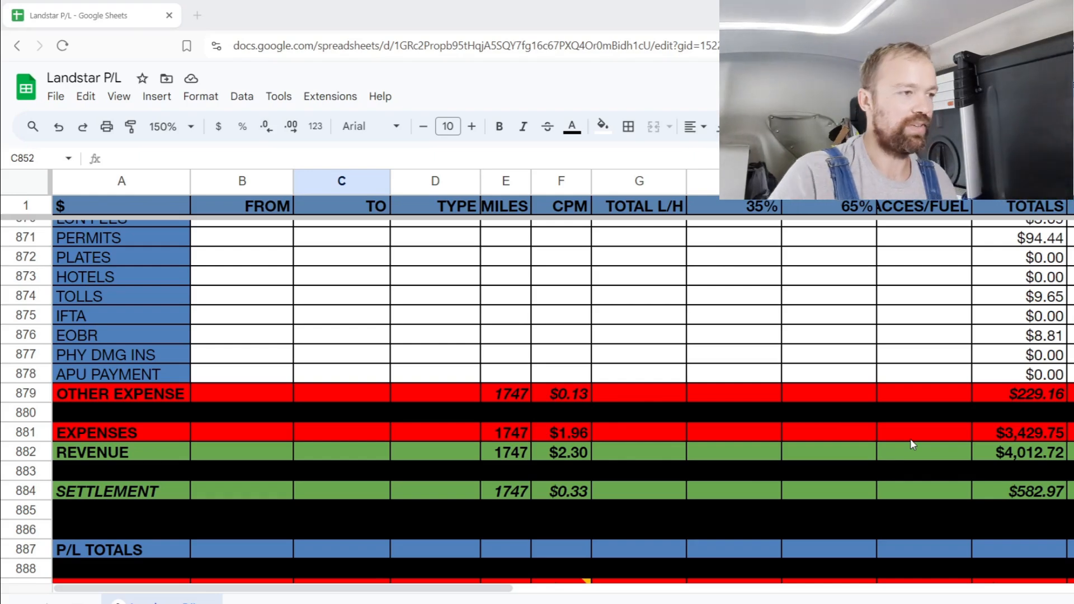
scroll(998, 417, "up", 8)
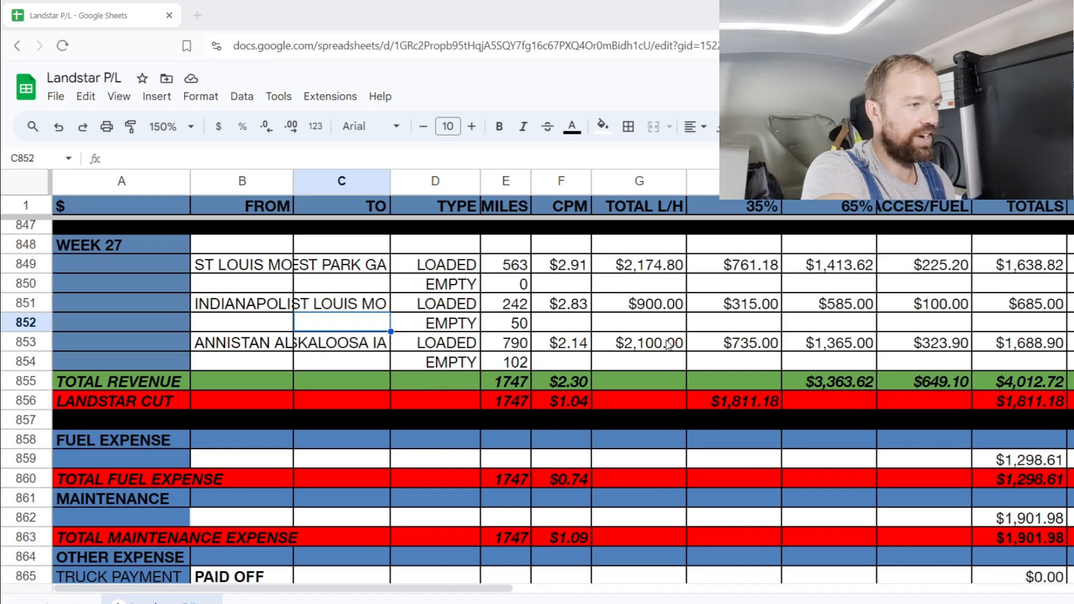
left_click_drag(643, 342, 1034, 342)
left_click(1040, 460)
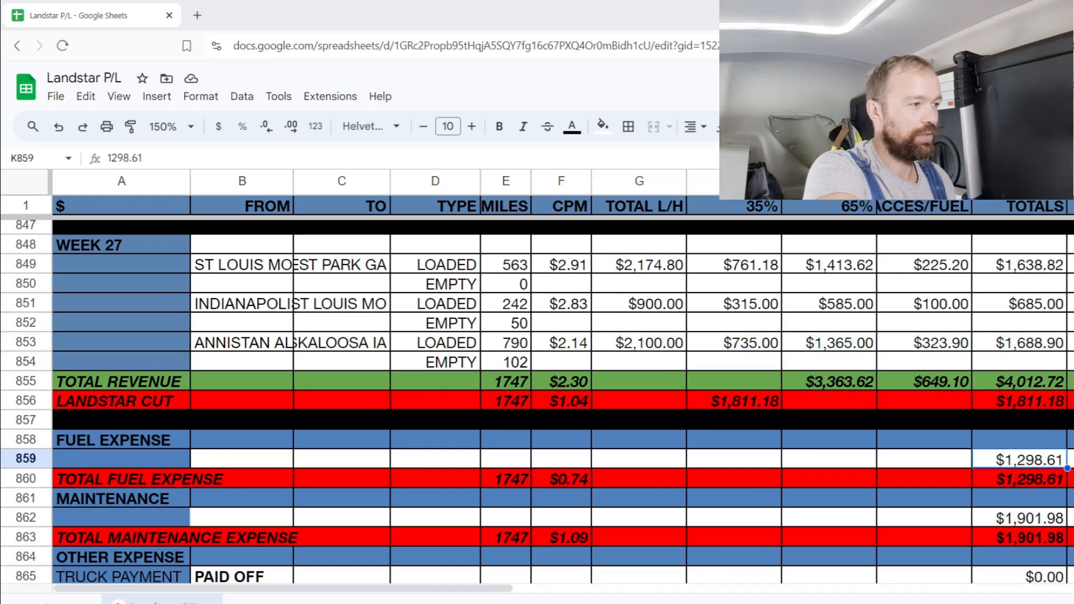
left_click(1031, 519)
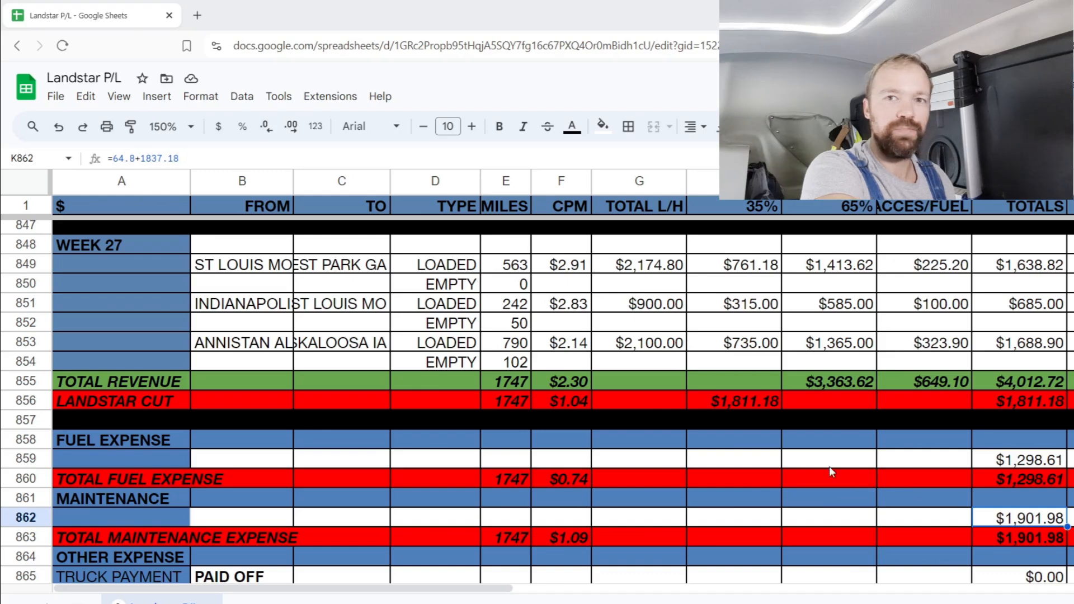
left_click(875, 447)
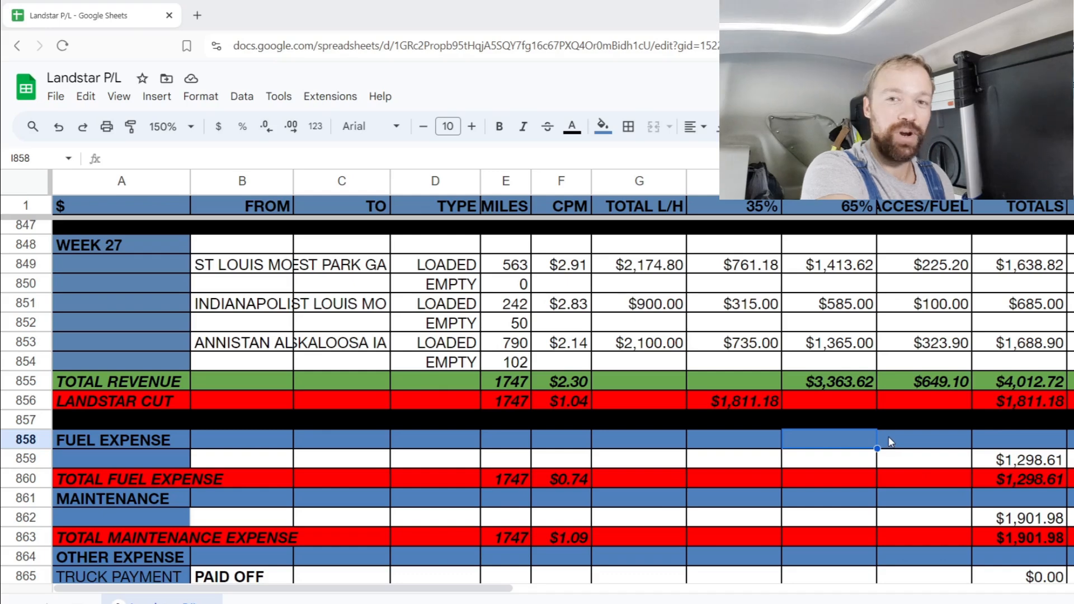
Examine the P/L TOTALS section, checking total expenses in K889, the cost per mile in F889 and total revenue in K890.
scroll(890, 442, "down", 12)
left_click(991, 488)
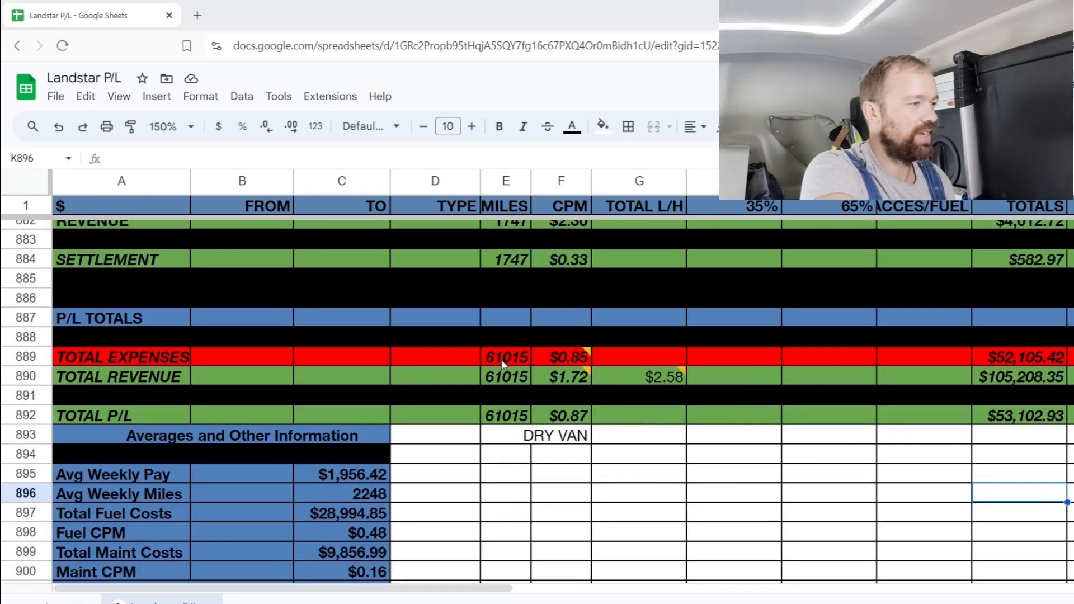
left_click(1045, 355)
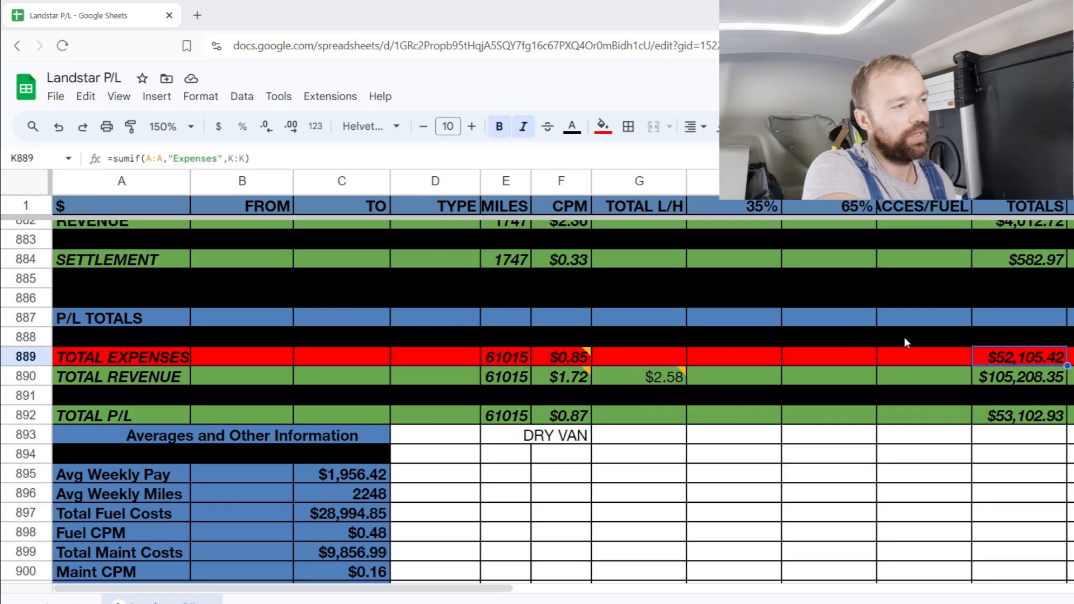
mouse_move(546, 357)
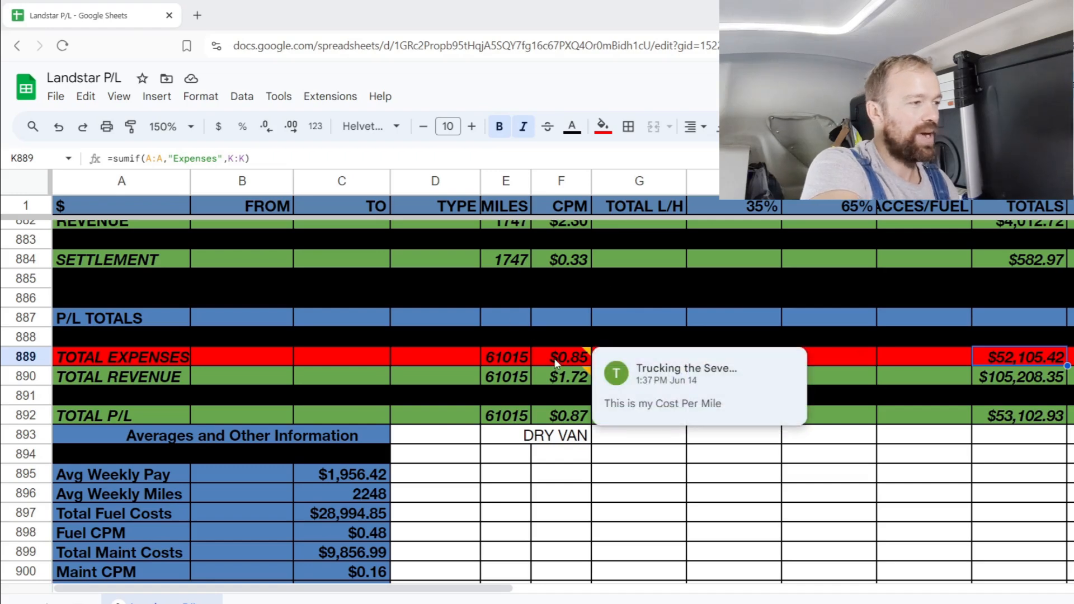
left_click(829, 302)
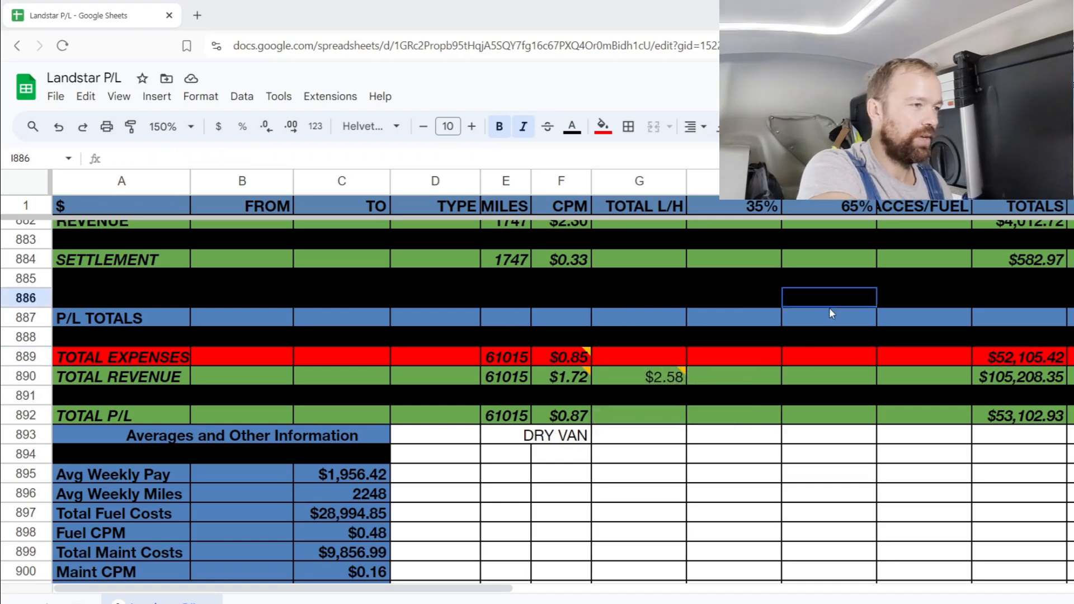
left_click(985, 376)
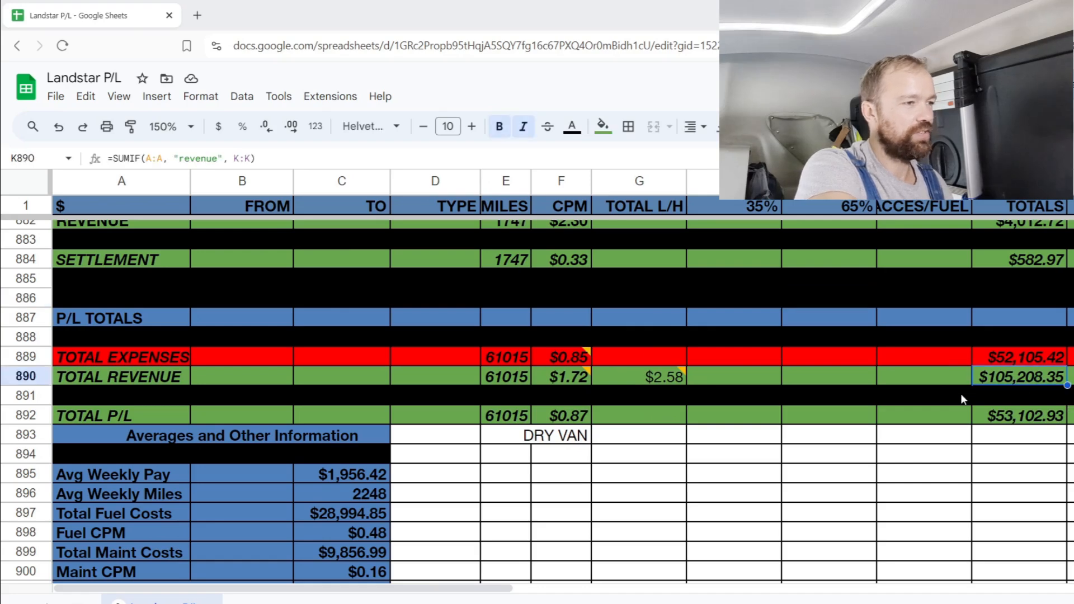
mouse_move(573, 382)
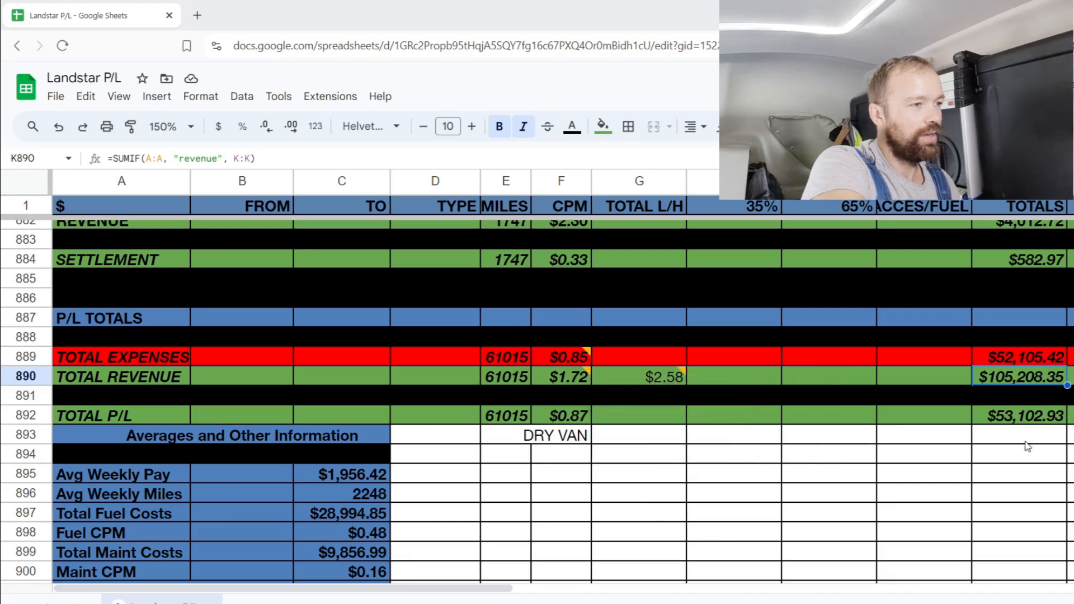
Examine the TOTAL P/L amount in K892, its per-mile figure in F892 and the DRY VAN note in F893.
left_click(1054, 421)
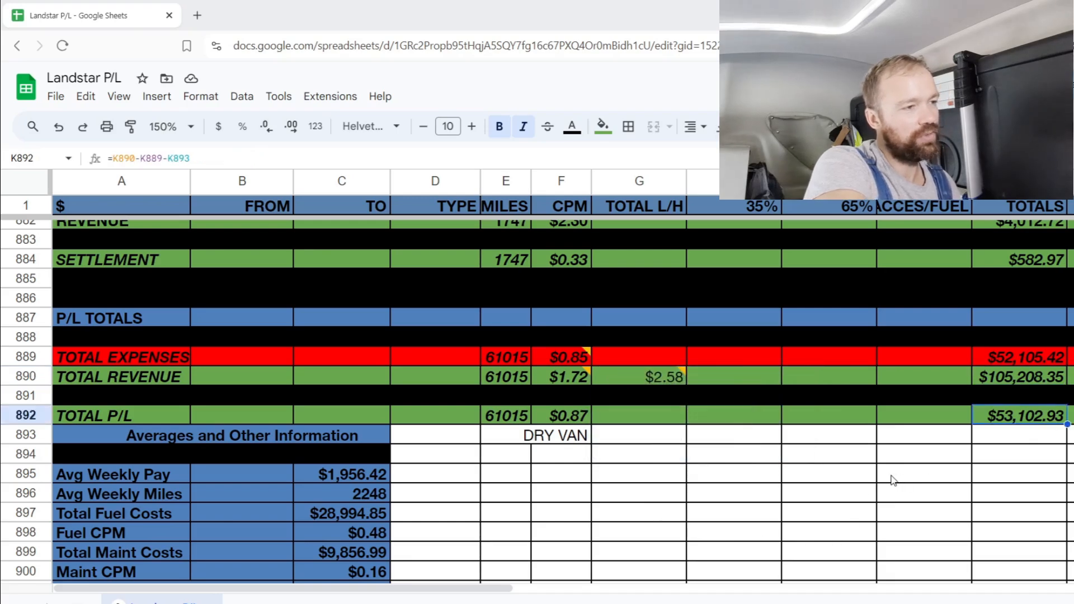
left_click(580, 419)
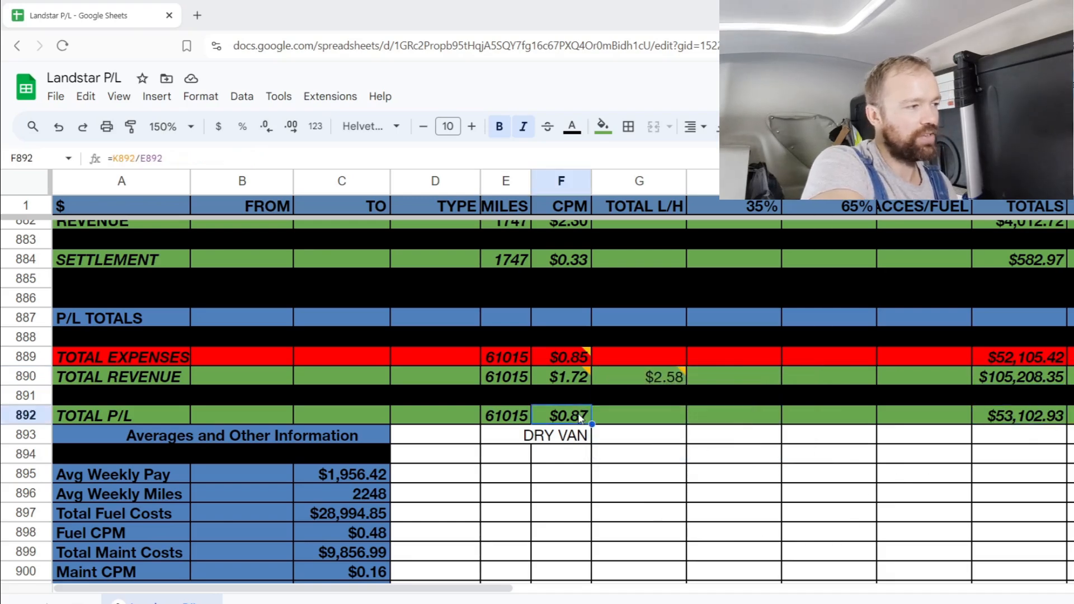
left_click(579, 442)
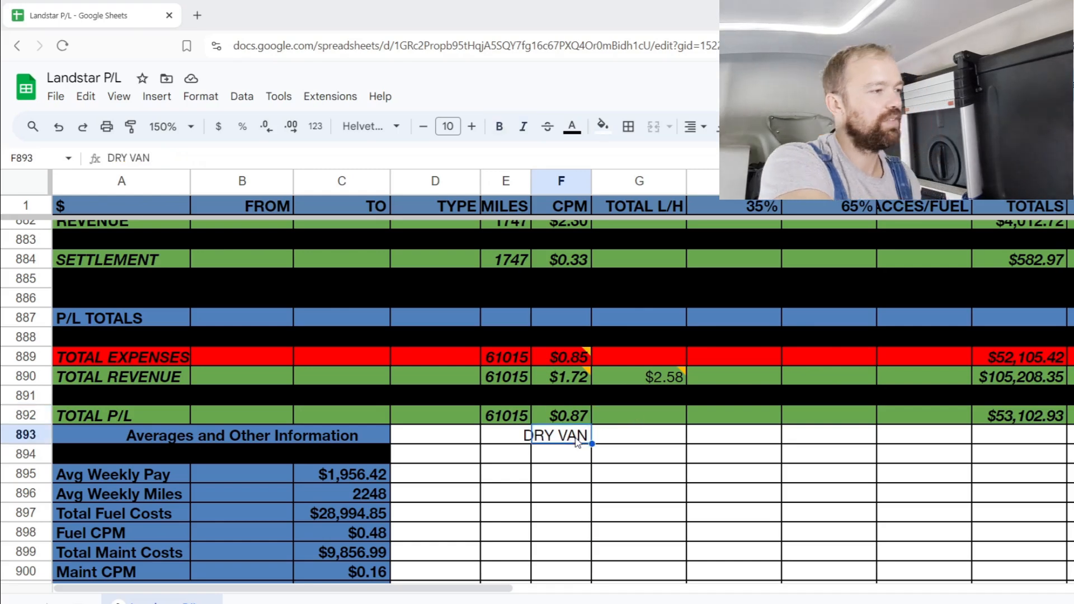
scroll(796, 459, "down", 2)
left_click(582, 455)
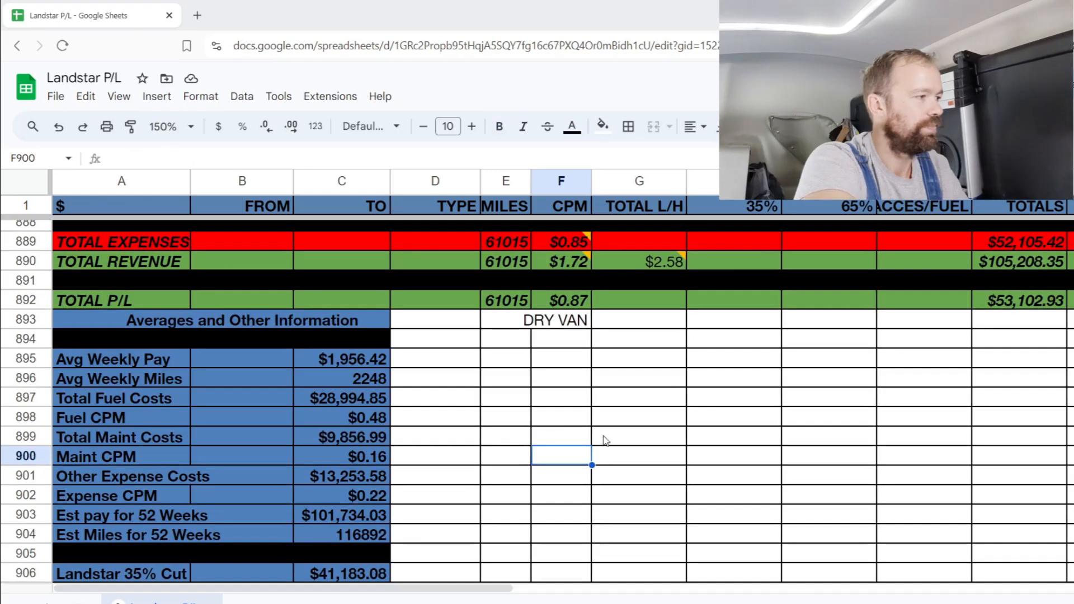
Review average weekly pay and miles, then the fuel and maintenance costs with their per-mile figures in C895:C900.
left_click(361, 359)
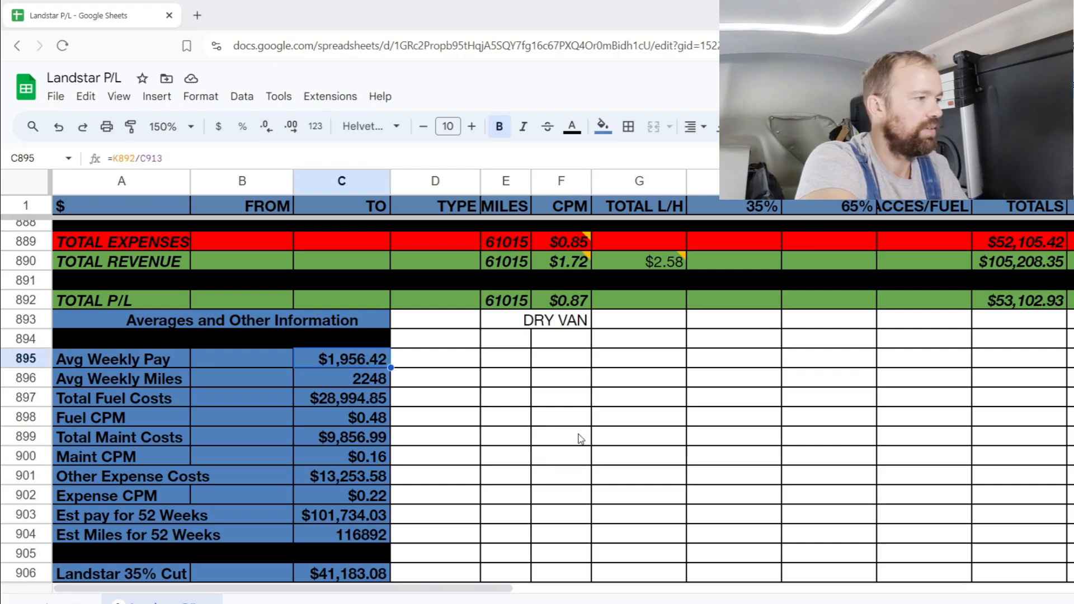
left_click(373, 385)
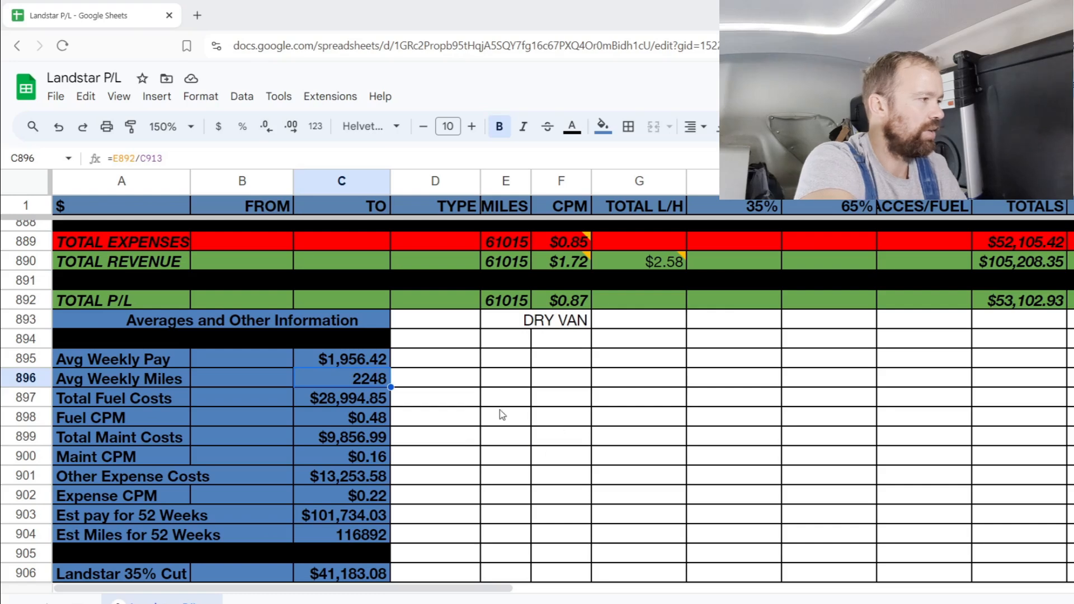
left_click(381, 401)
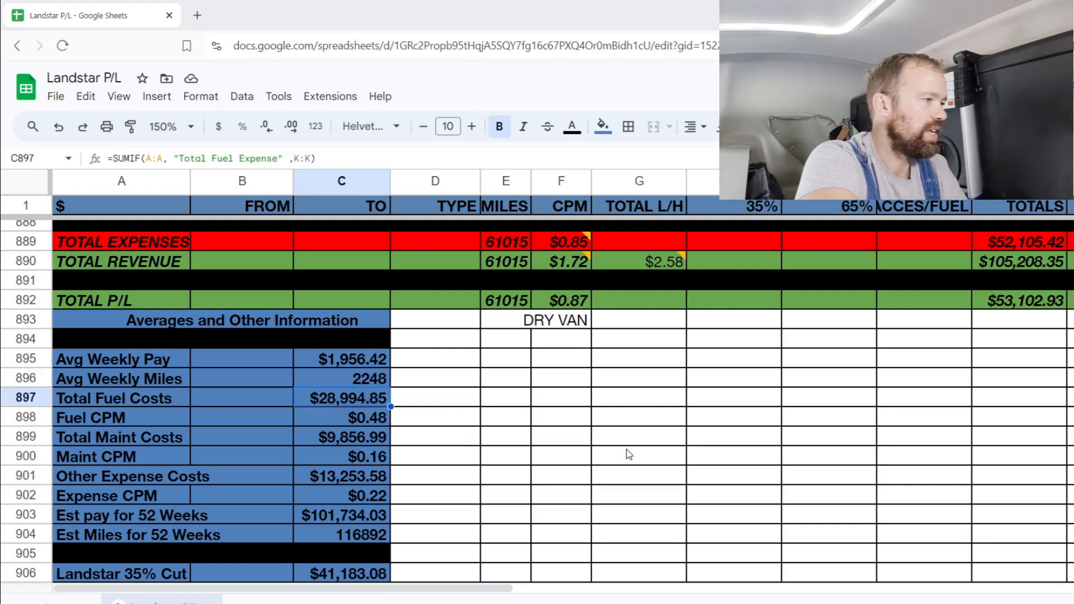
left_click(370, 414)
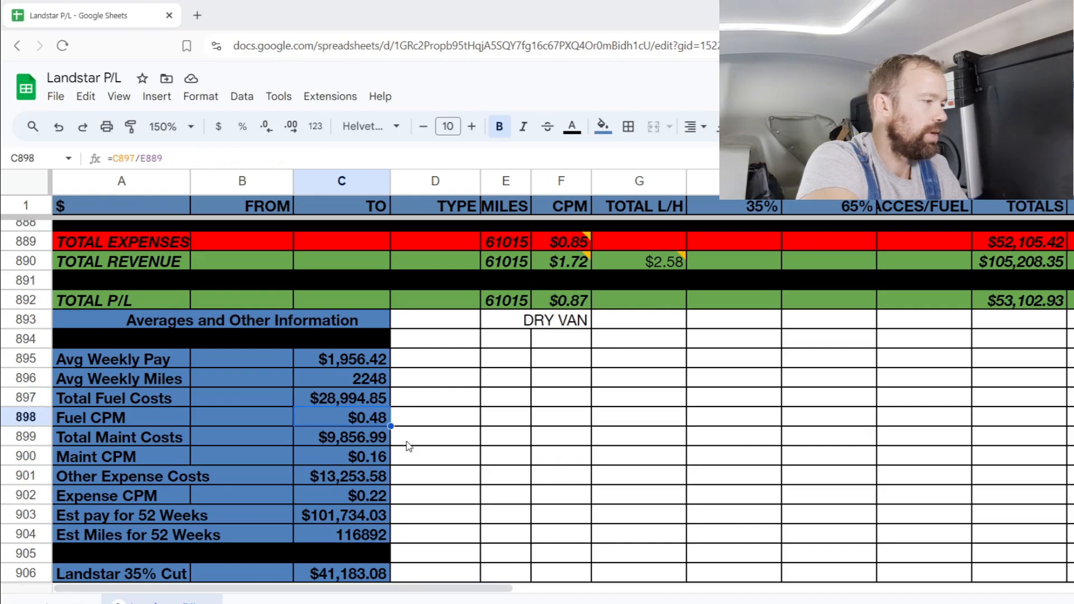
left_click(371, 437)
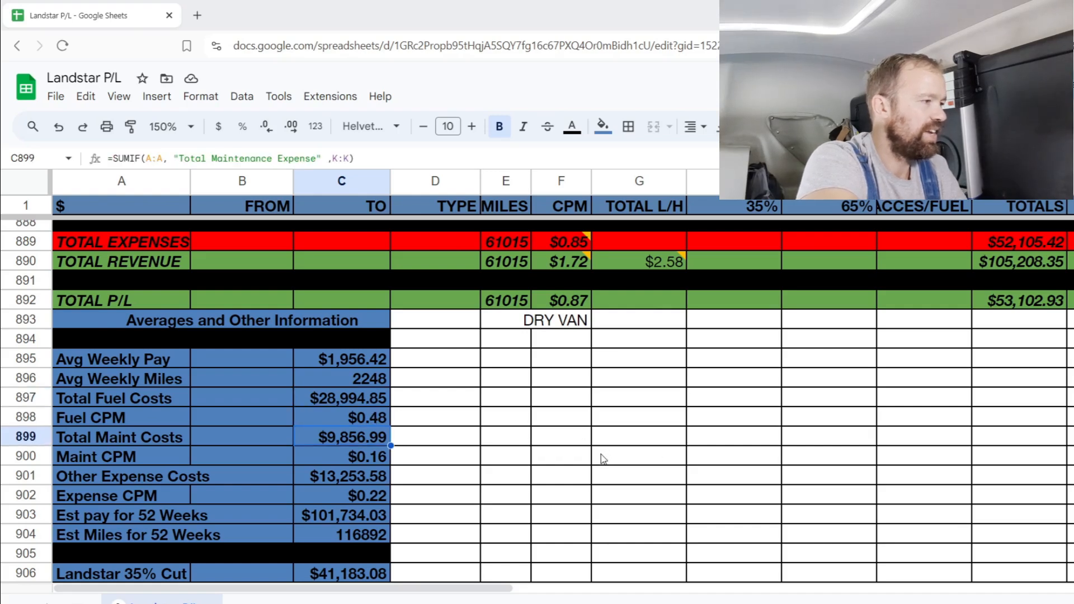
left_click(372, 459)
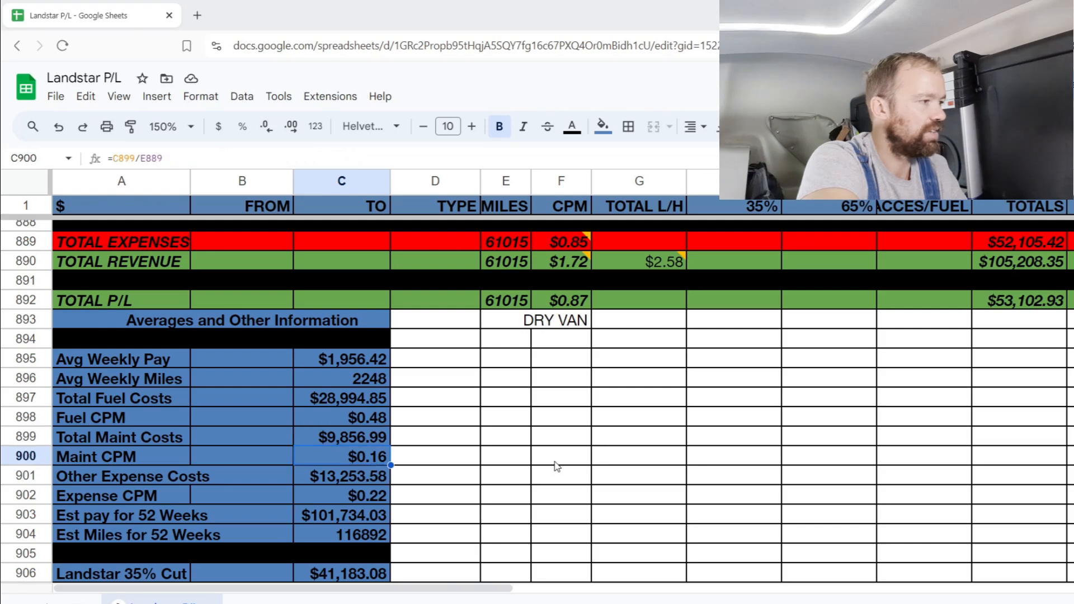
Review other expense costs, expense CPM and the 52-week pay and mileage estimates in C901:C904.
left_click(367, 477)
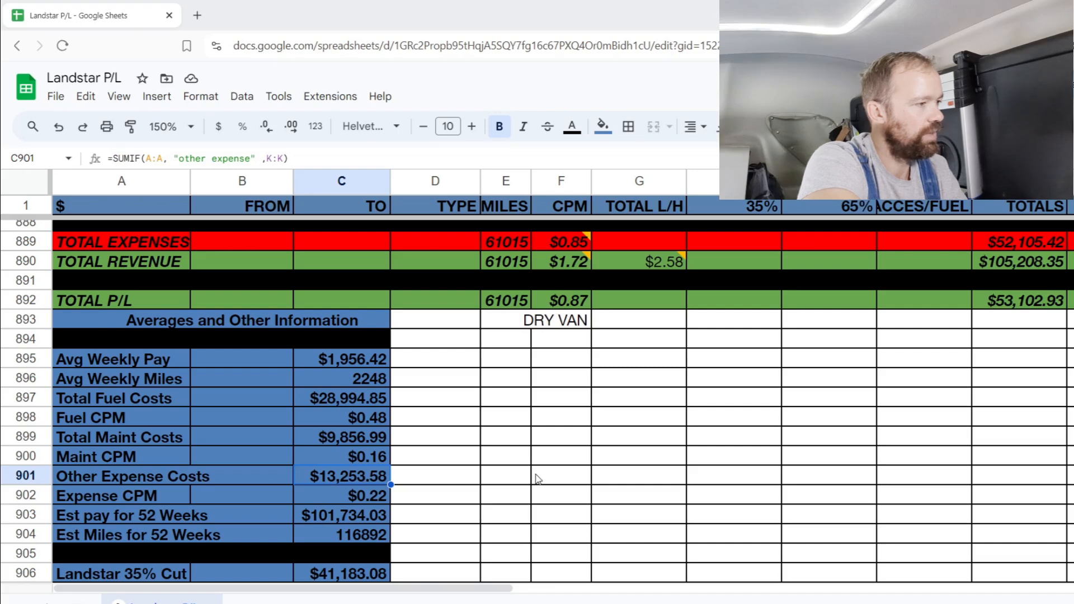
key("Down")
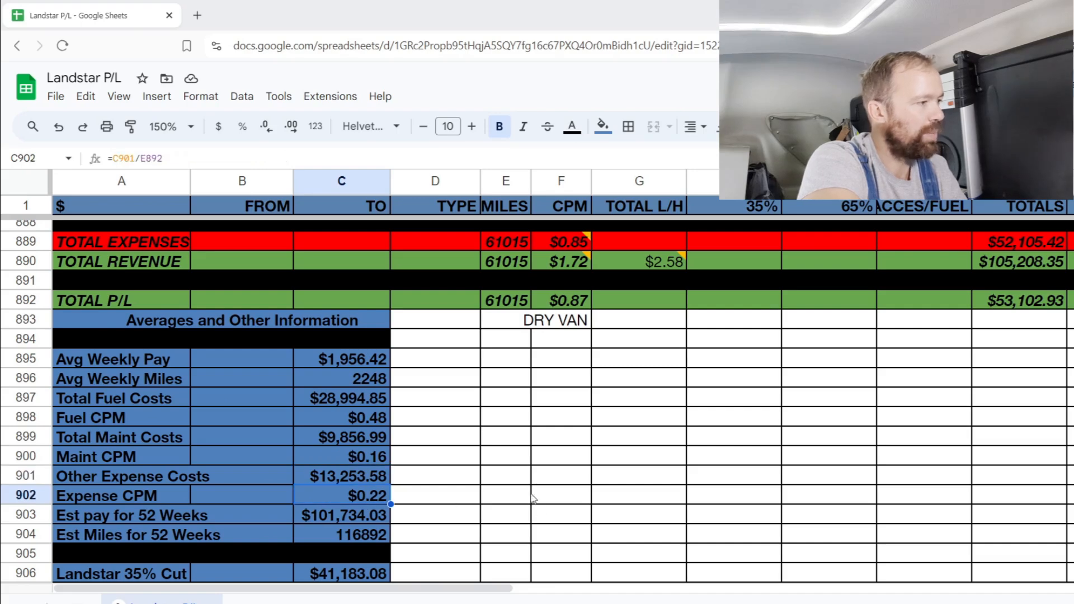
key("Down")
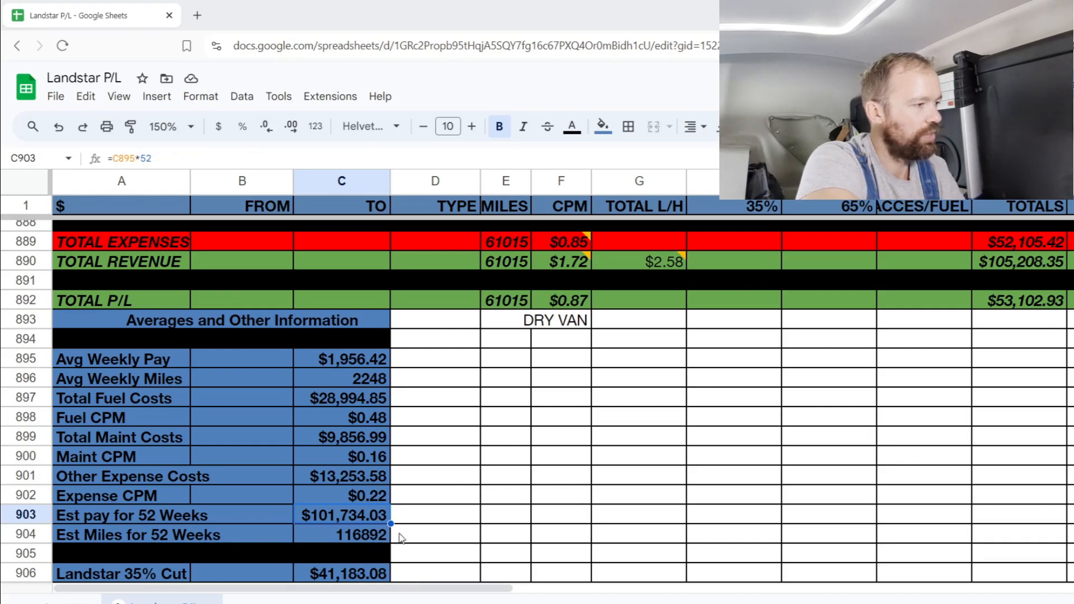
key("Down")
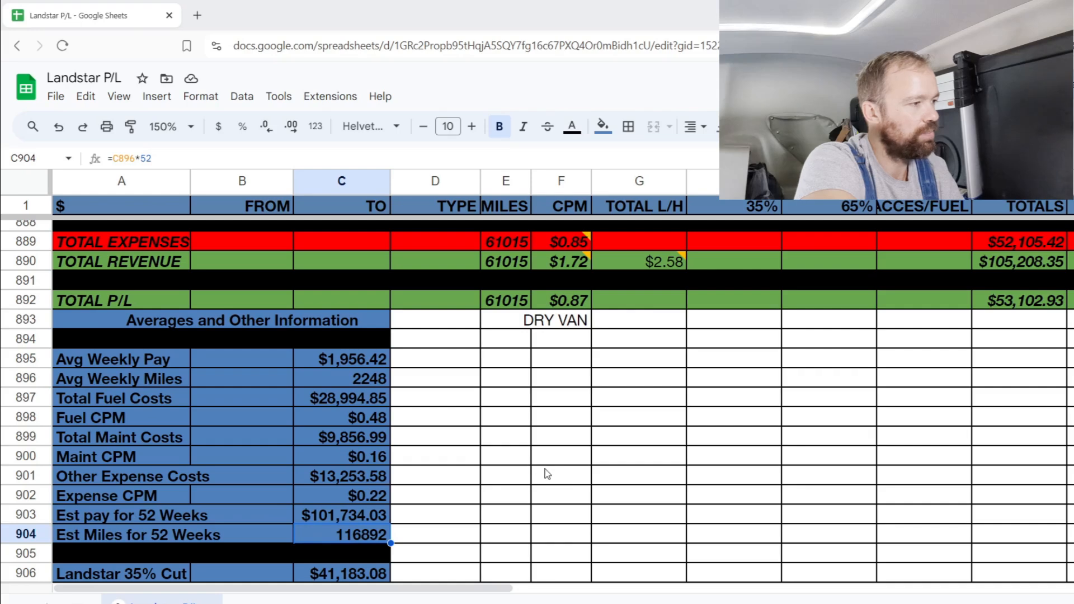
Examine the Landstar 35% cut, its cost per mile, total revenue and revenue per week in C906:C909.
scroll(534, 474, "down", 5)
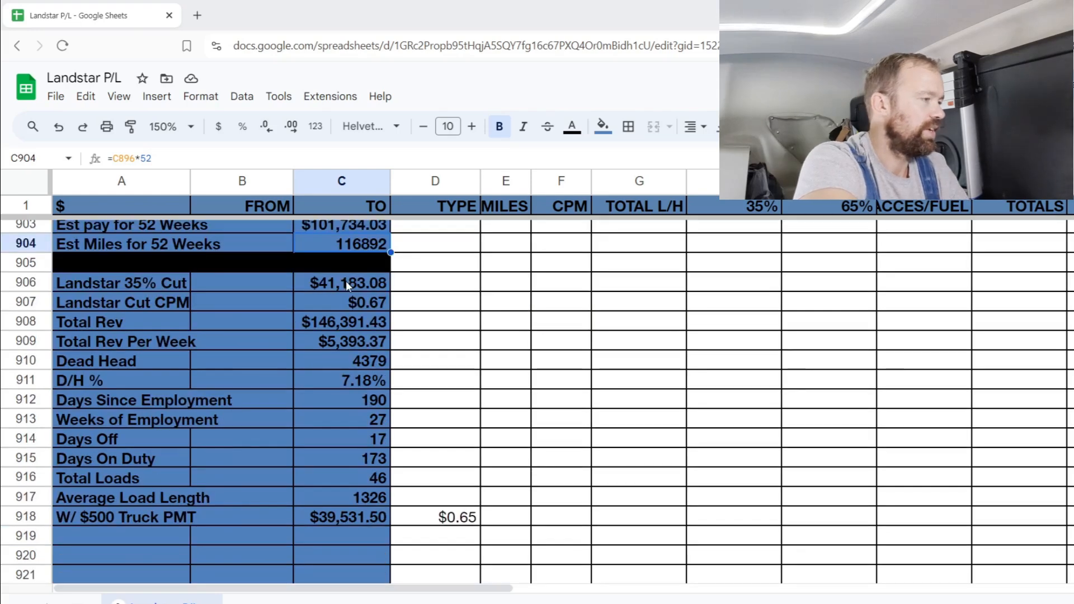
key("Down")
key("Down")
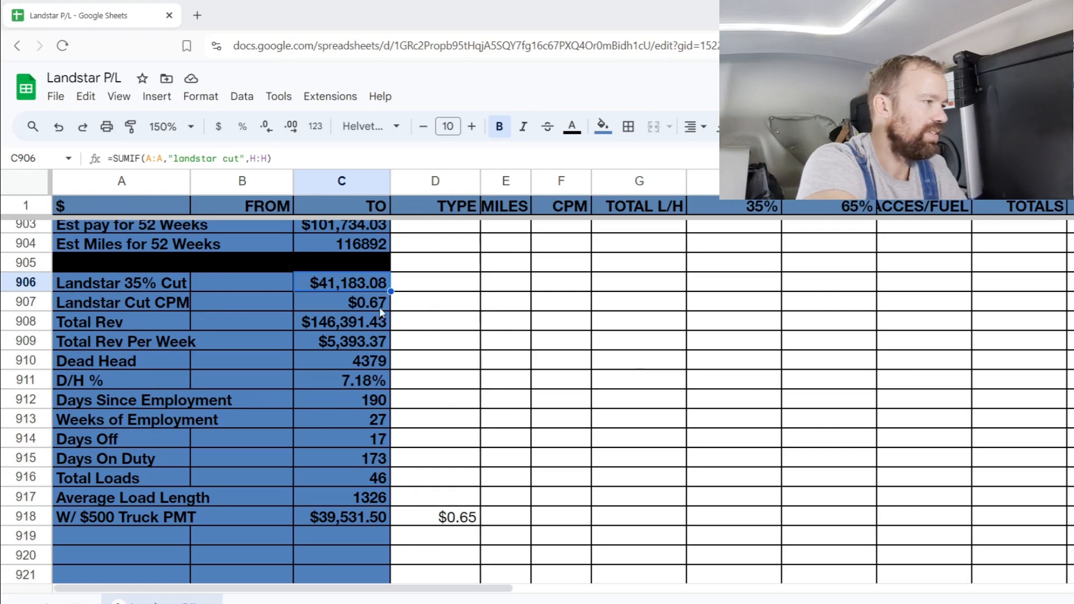
left_click(378, 306)
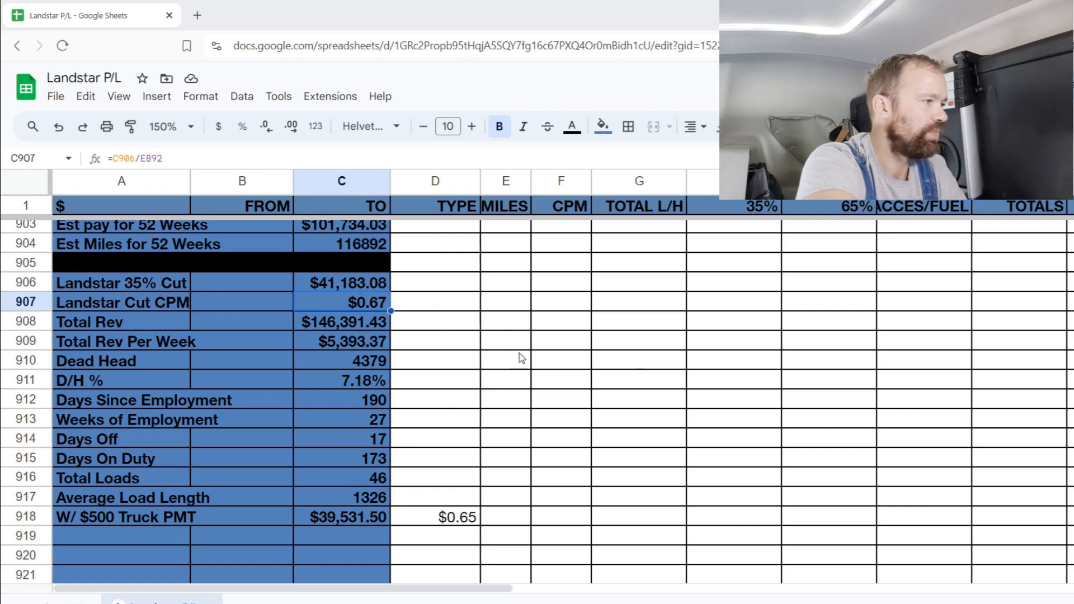
left_click(351, 324)
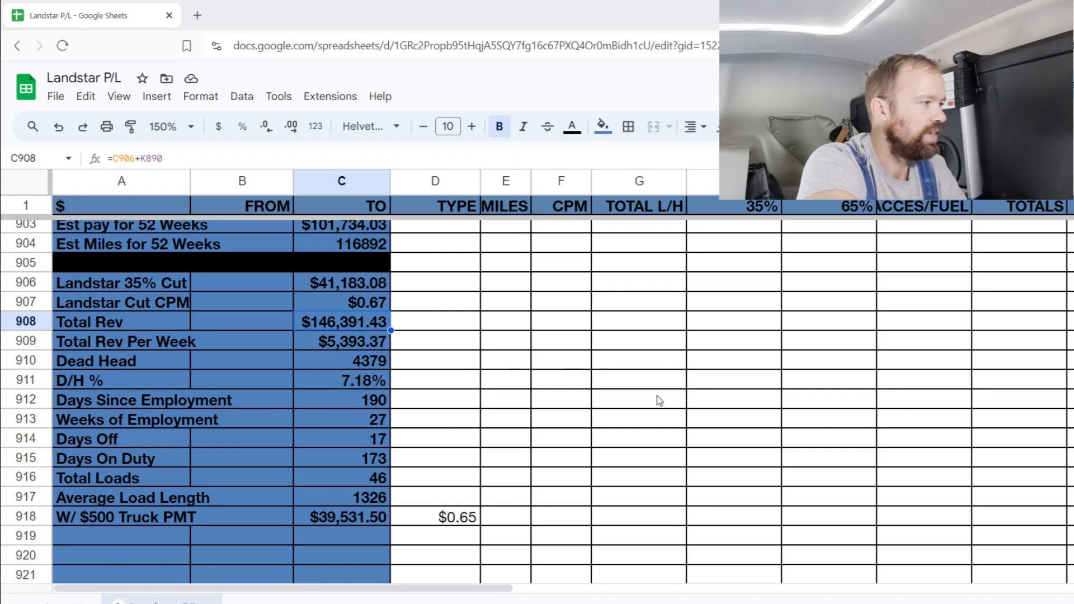
left_click(354, 340)
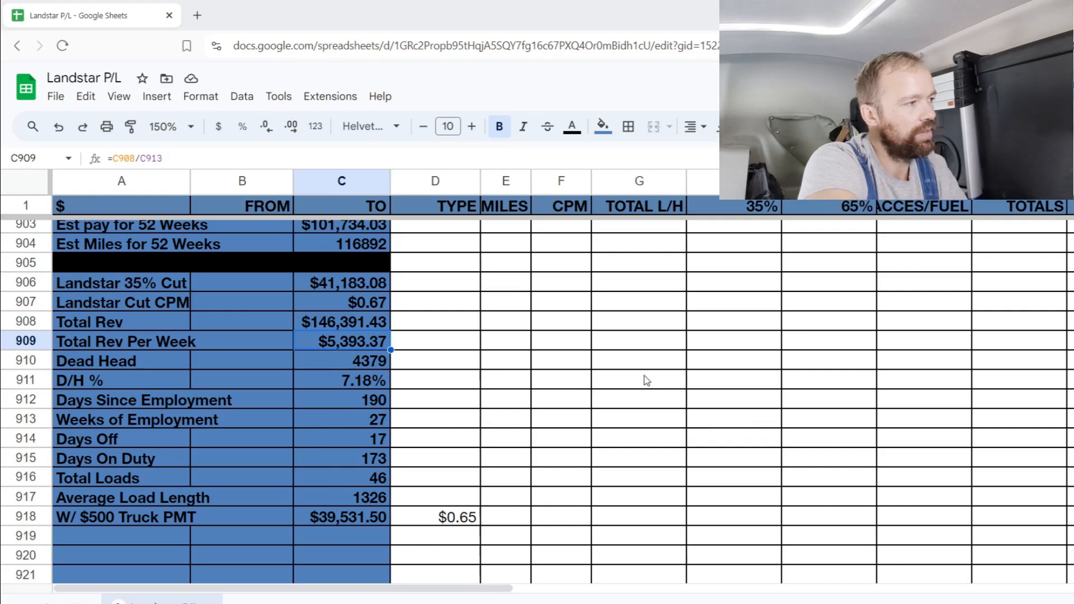
Check dead head miles and percentage, days and weeks of employment, days off and days on duty in C910:C915.
left_click(355, 361)
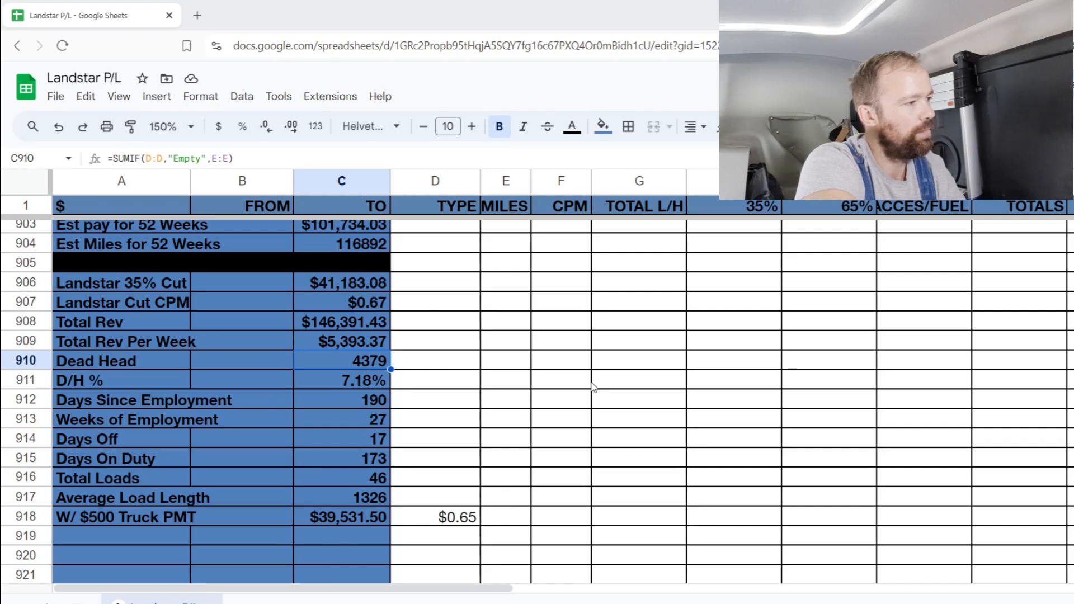
left_click(350, 385)
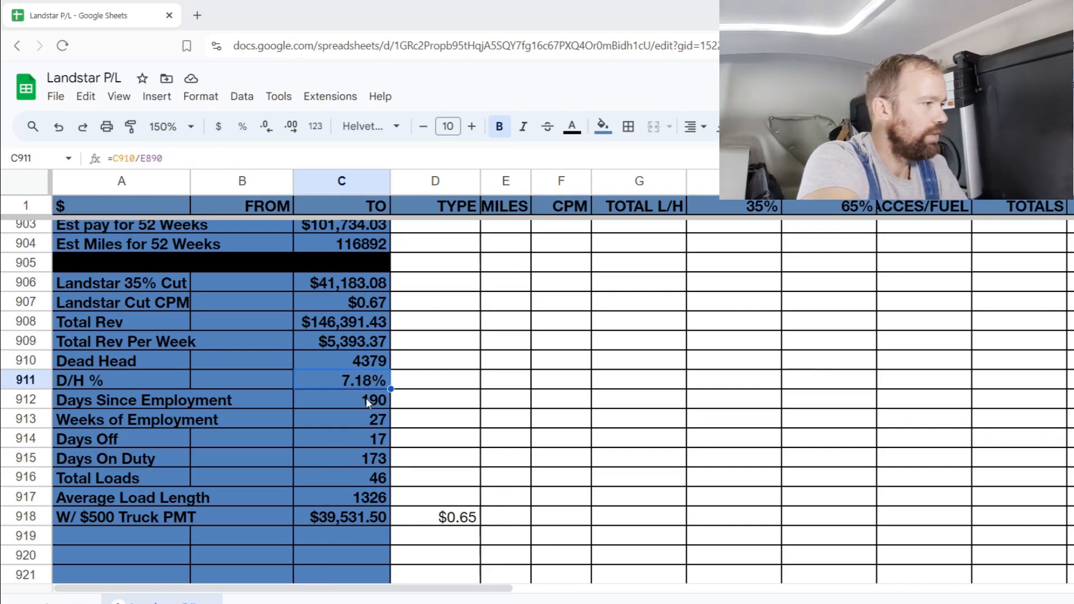
left_click(366, 398)
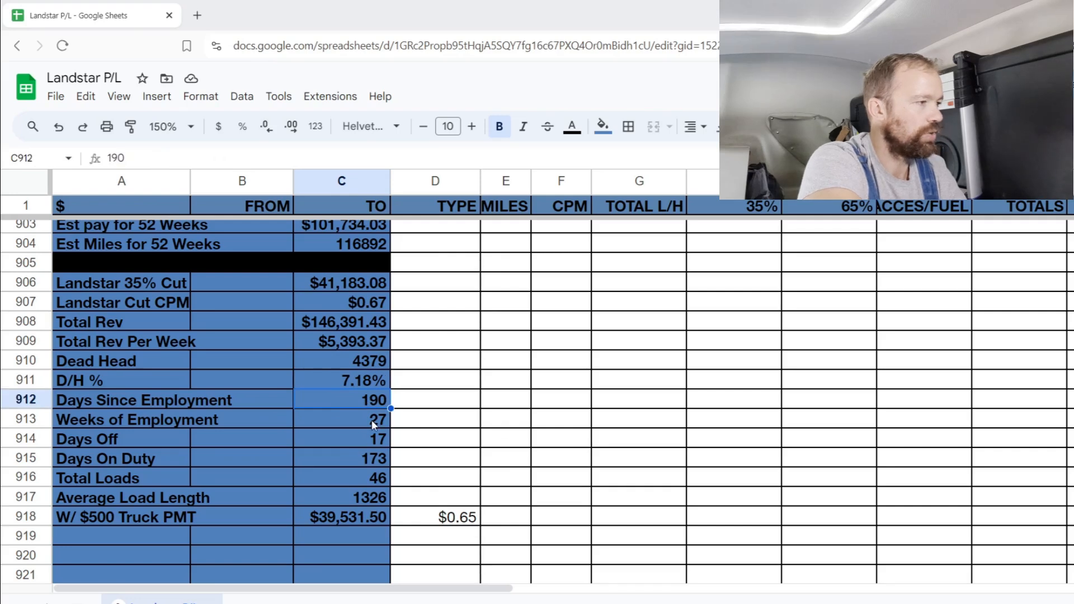
left_click(372, 419)
left_click(369, 441)
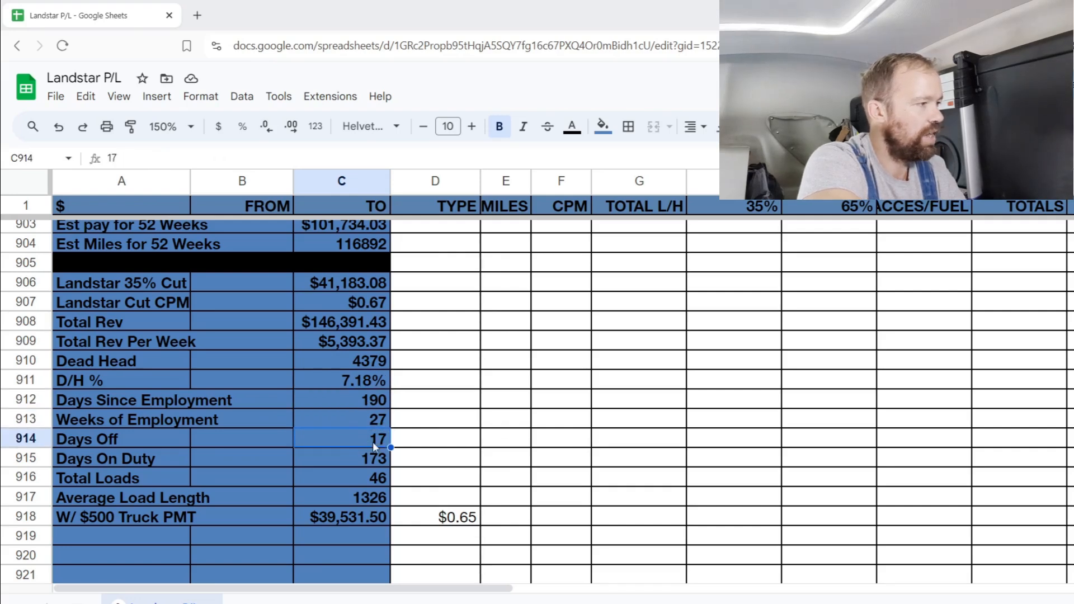
left_click(374, 460)
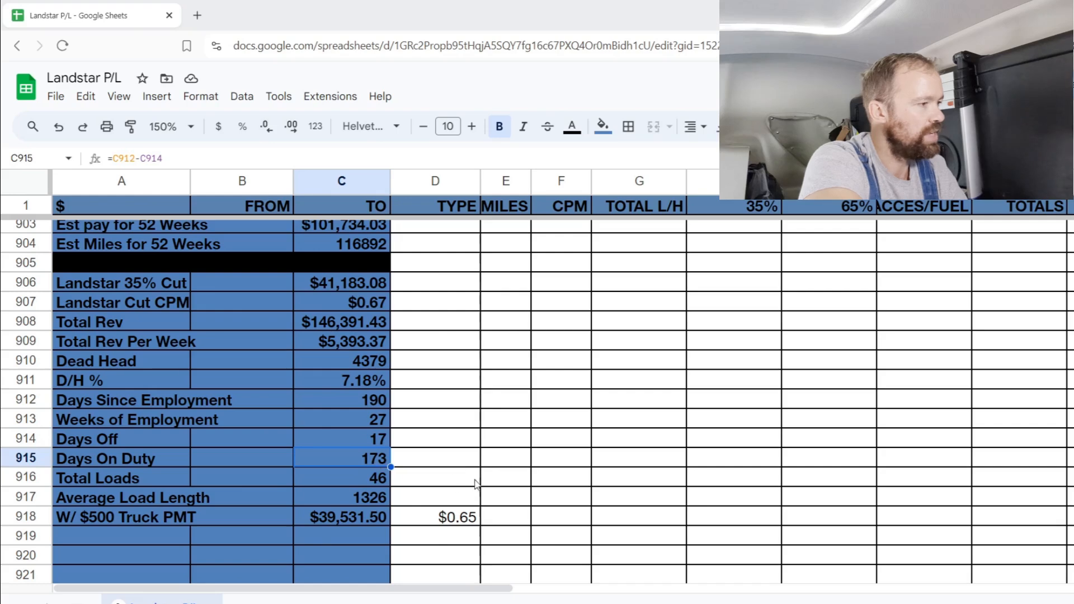
Review total loads, average load length and the profit with a $500 truck payment, including its per-mile figure in D918.
left_click(377, 480)
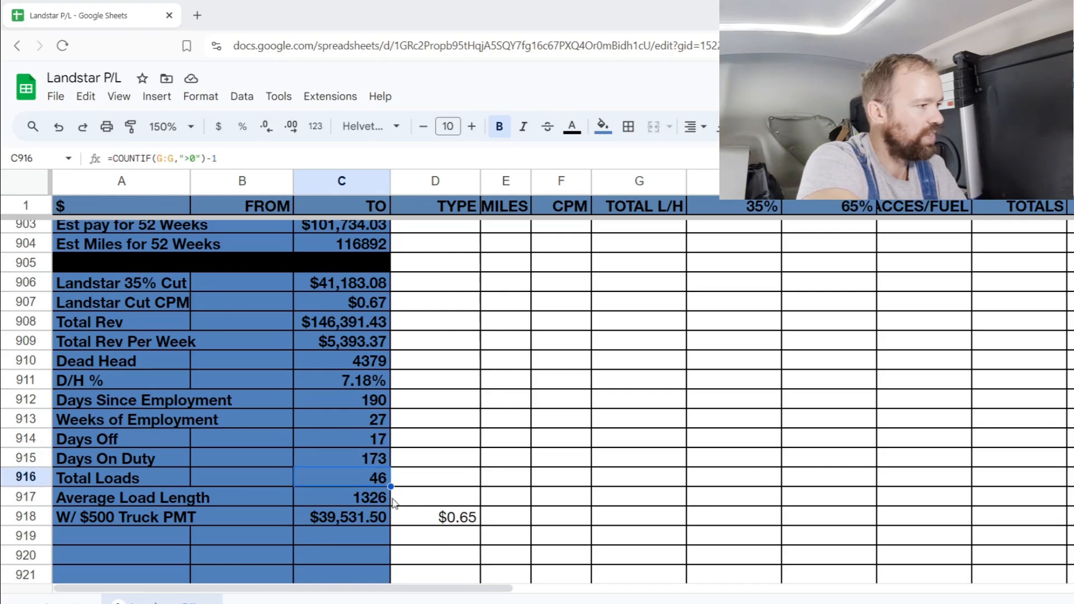
left_click(366, 502)
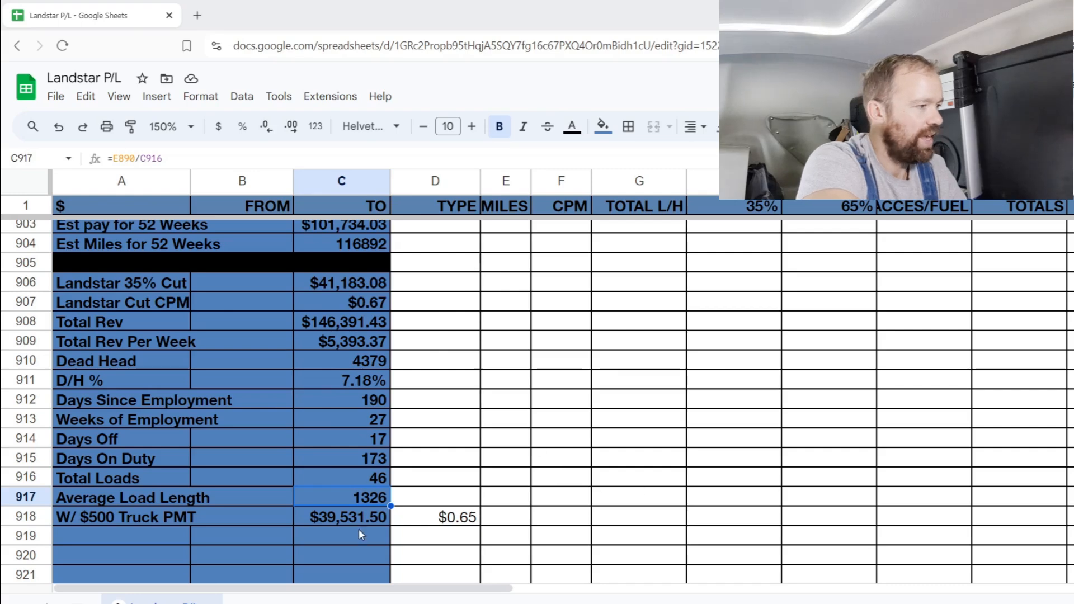
left_click(339, 517)
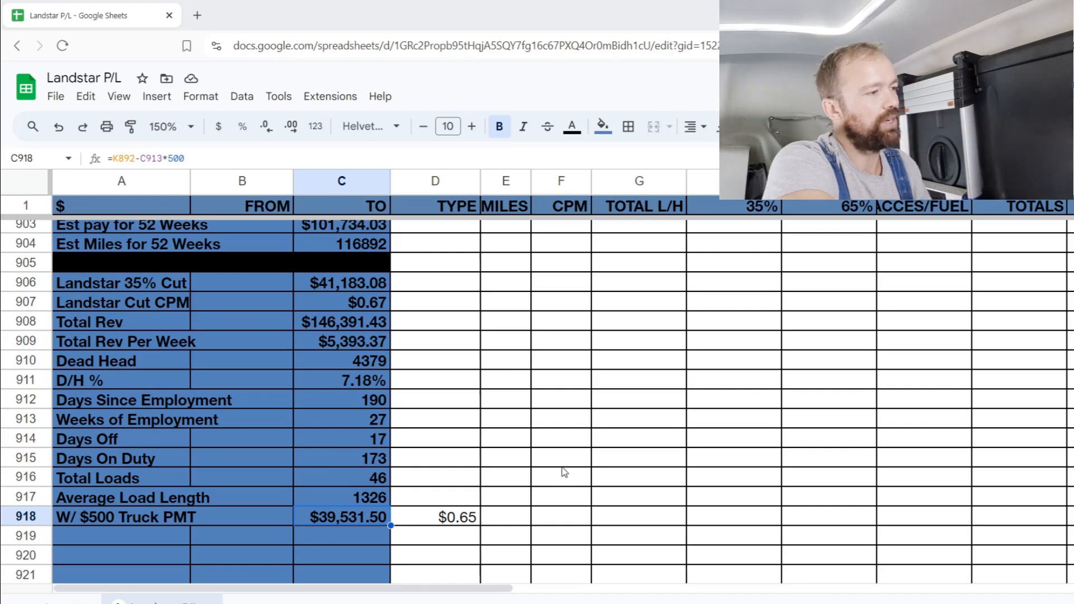
left_click(468, 519)
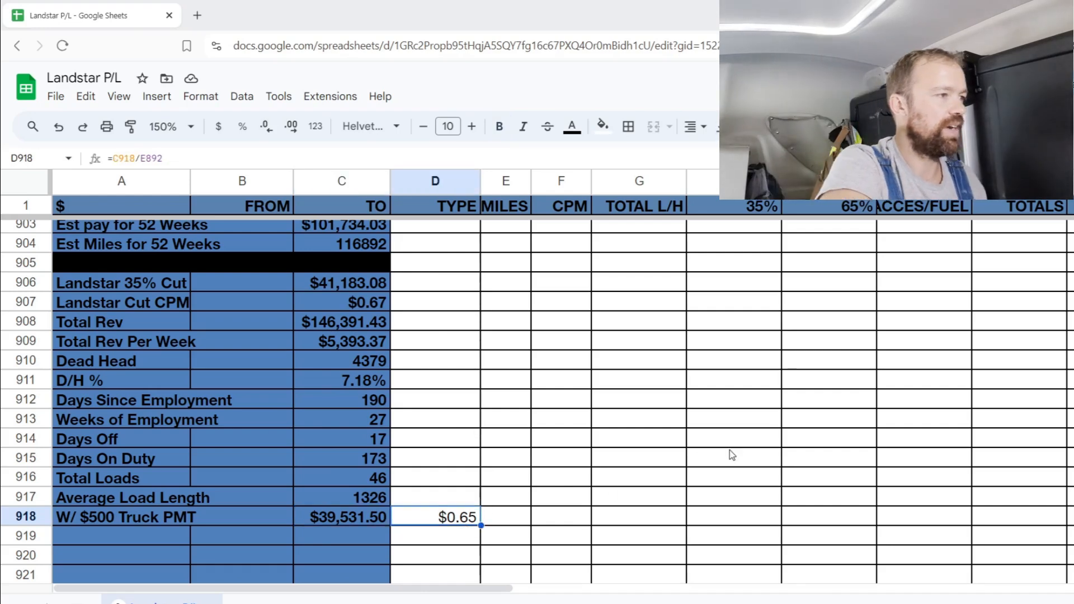
Return to the P/L TOTALS section and recheck the TOTAL P/L per mile in F892 and amount in K892.
scroll(732, 455, "up", 5)
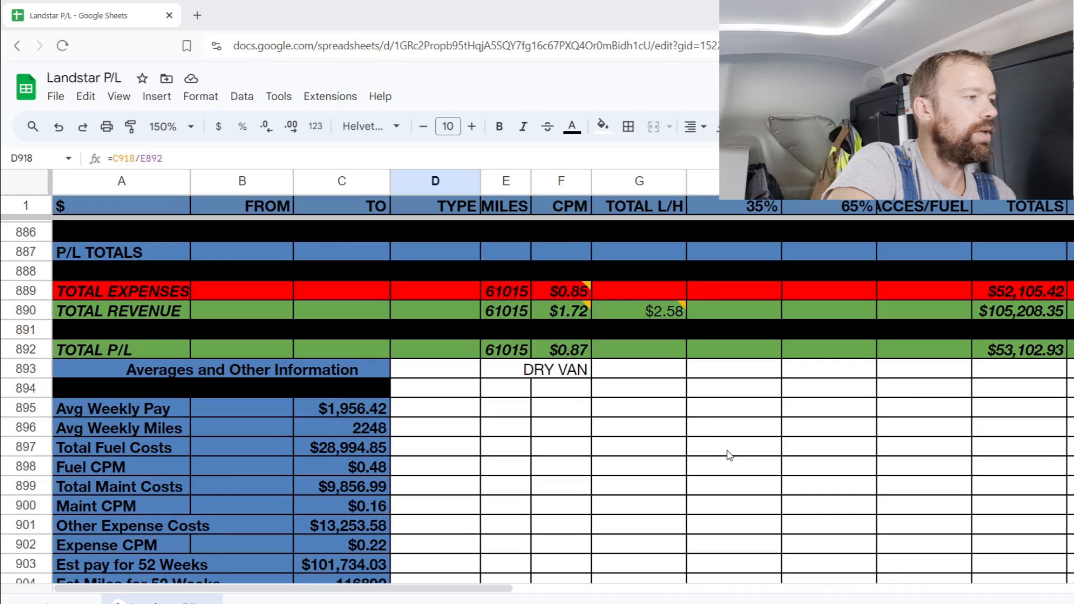
left_click(576, 352)
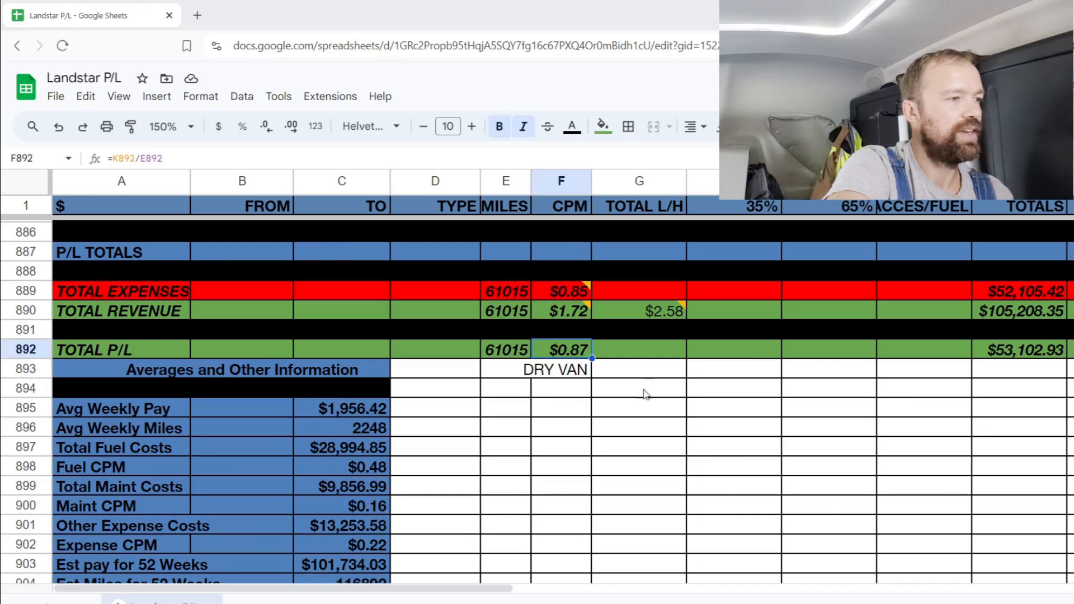
left_click(1015, 354)
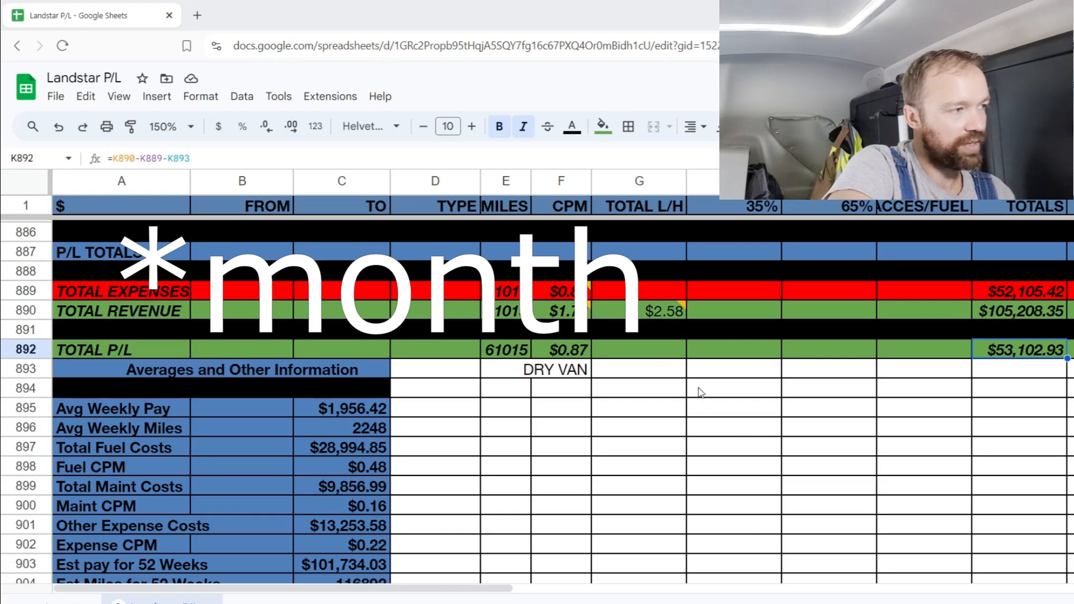
mouse_move(637, 313)
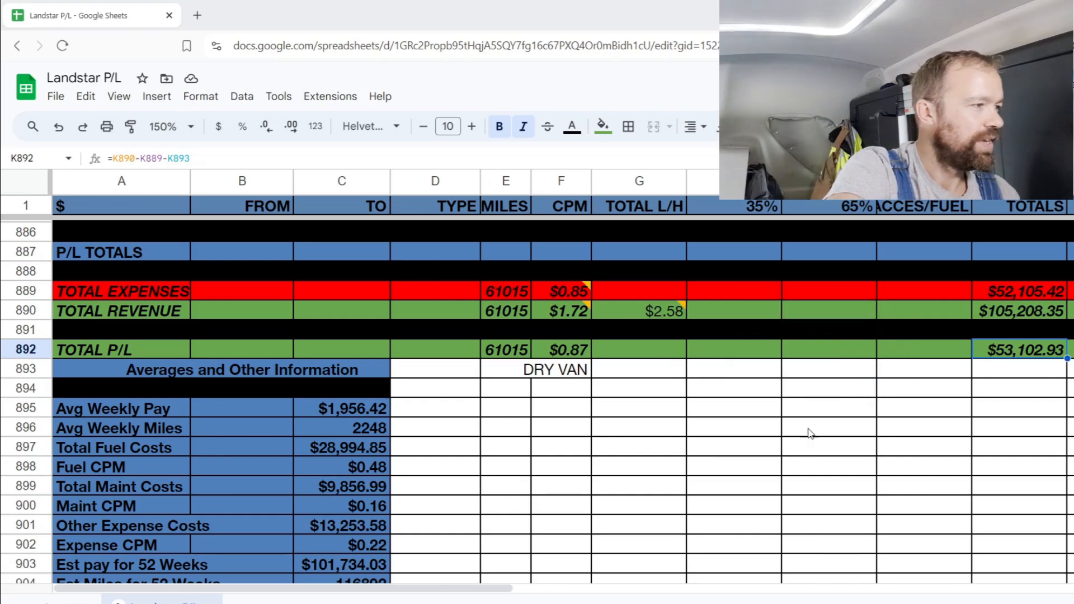
Examine the estimated pay for 52 weeks in row 903 and its formula in C903.
left_click(677, 409)
scroll(709, 412, "down", 2)
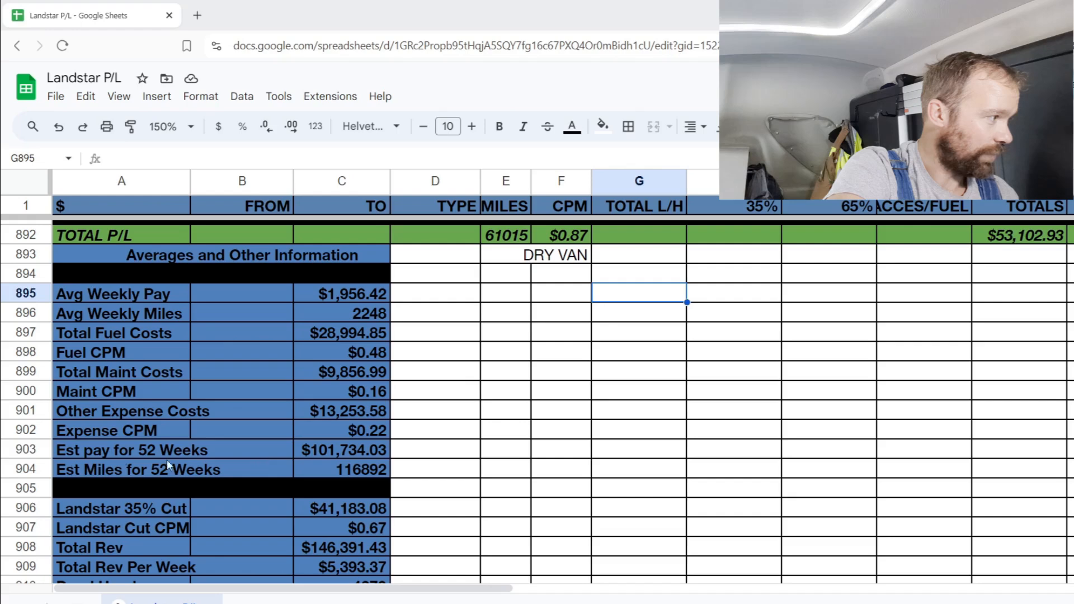
left_click(26, 449)
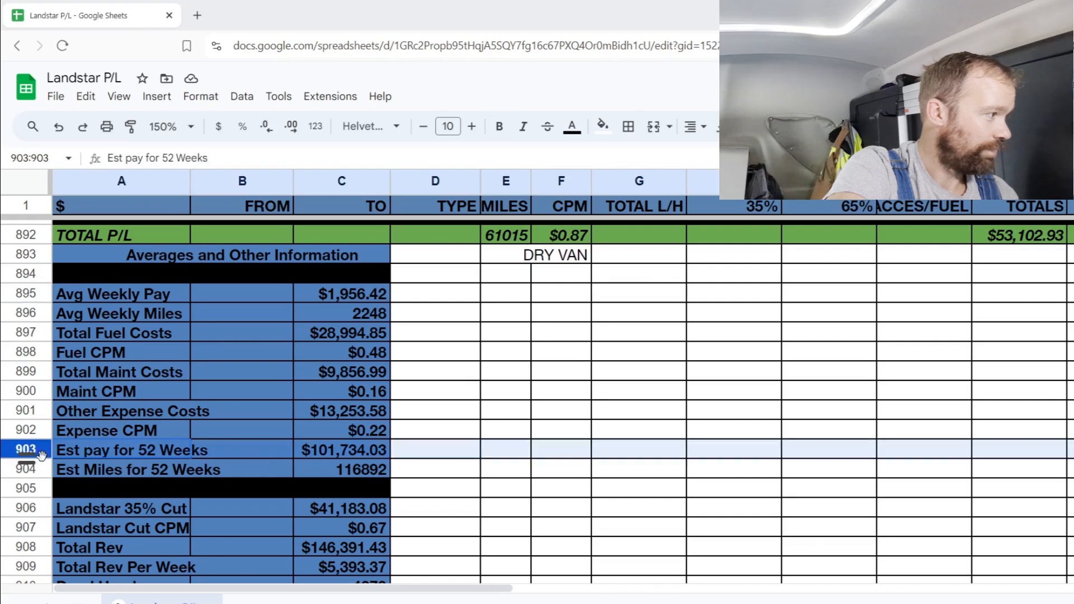
left_click(771, 374)
left_click(364, 455)
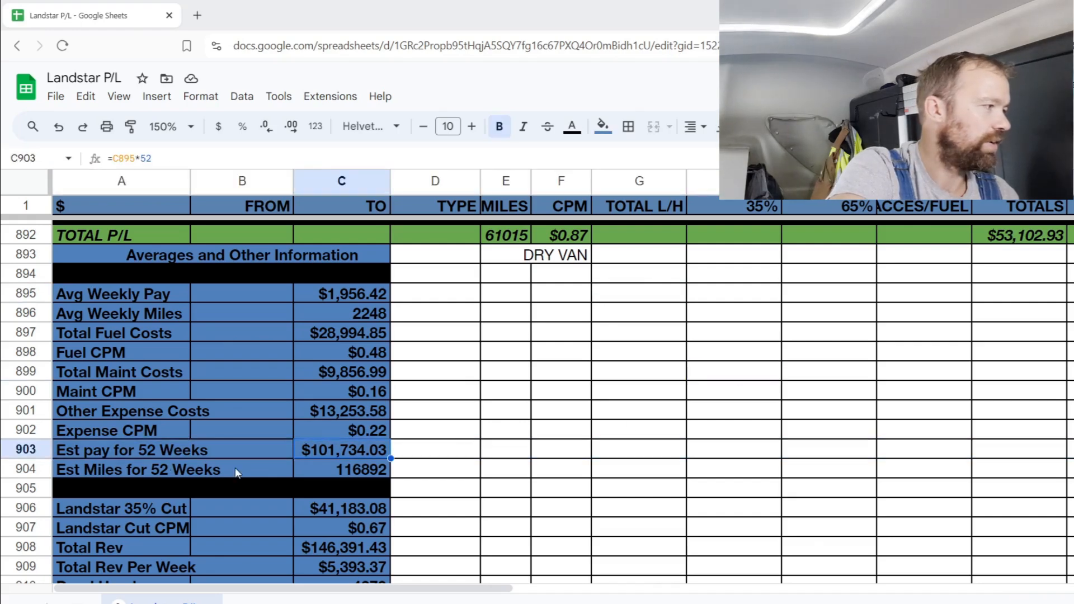
Compare the 52-week pay estimate in row 903 with the $500 truck payment profit and its formula in C918.
left_click(39, 453)
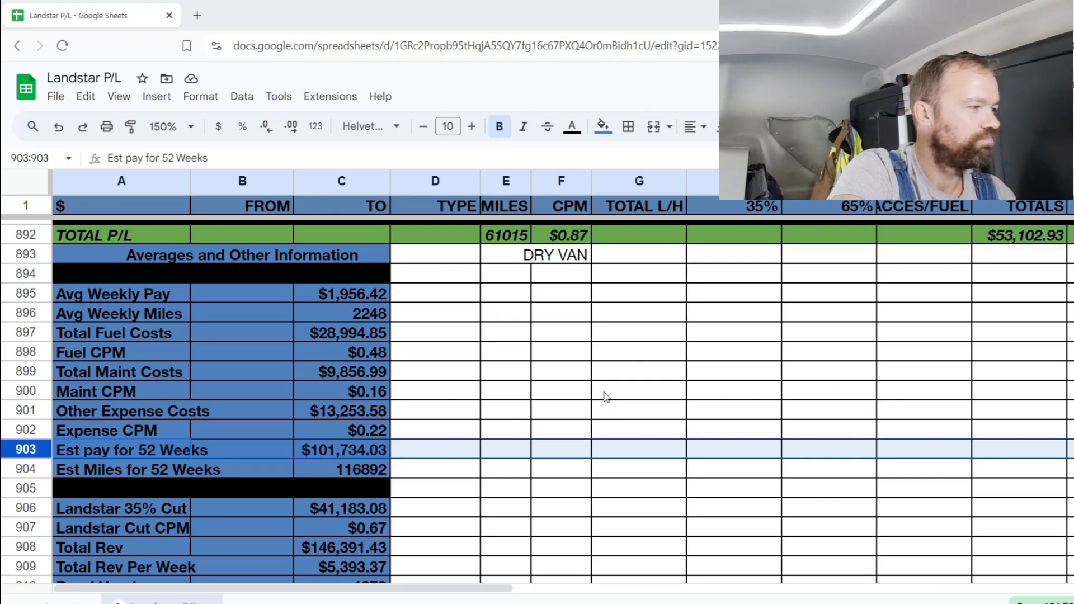
scroll(617, 412, "down", 4)
scroll(617, 413, "up", 4)
scroll(617, 412, "down", 6)
scroll(617, 412, "up", 4)
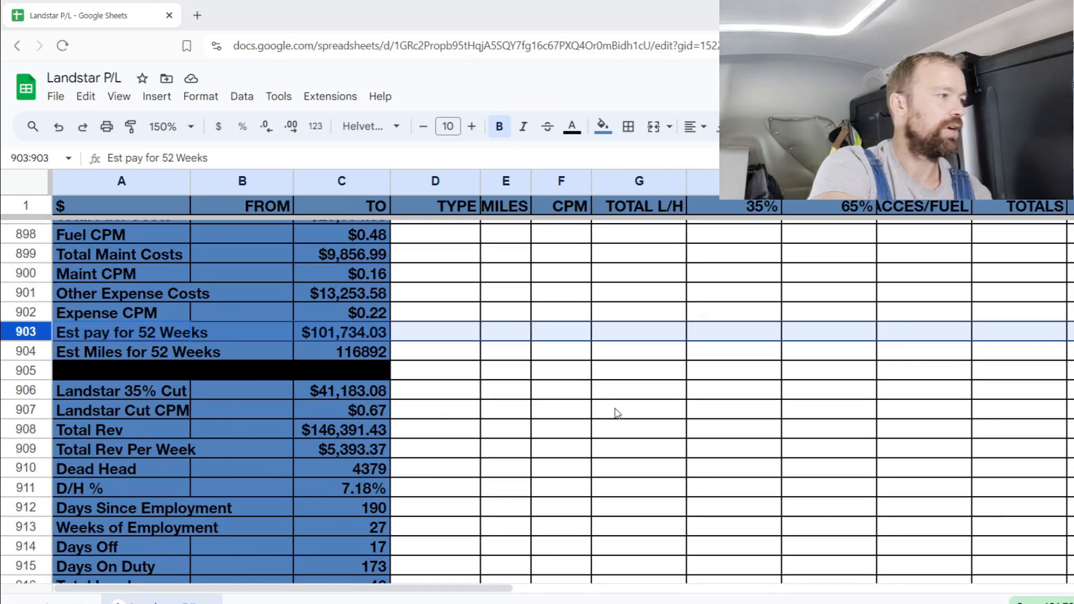
scroll(617, 413, "down", 4)
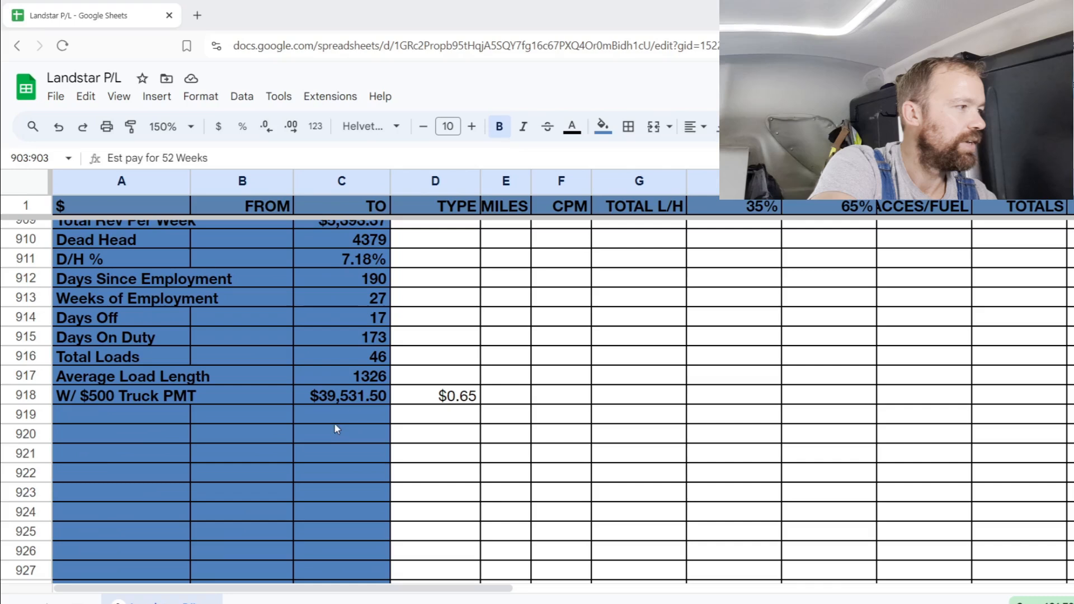
left_click(347, 396)
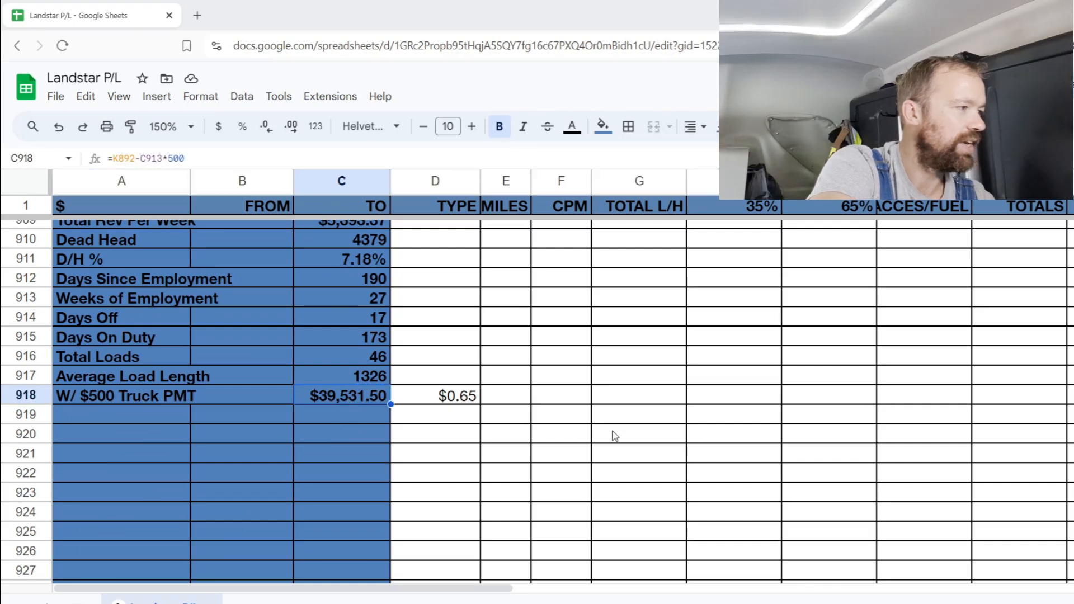
scroll(624, 437, "up", 2)
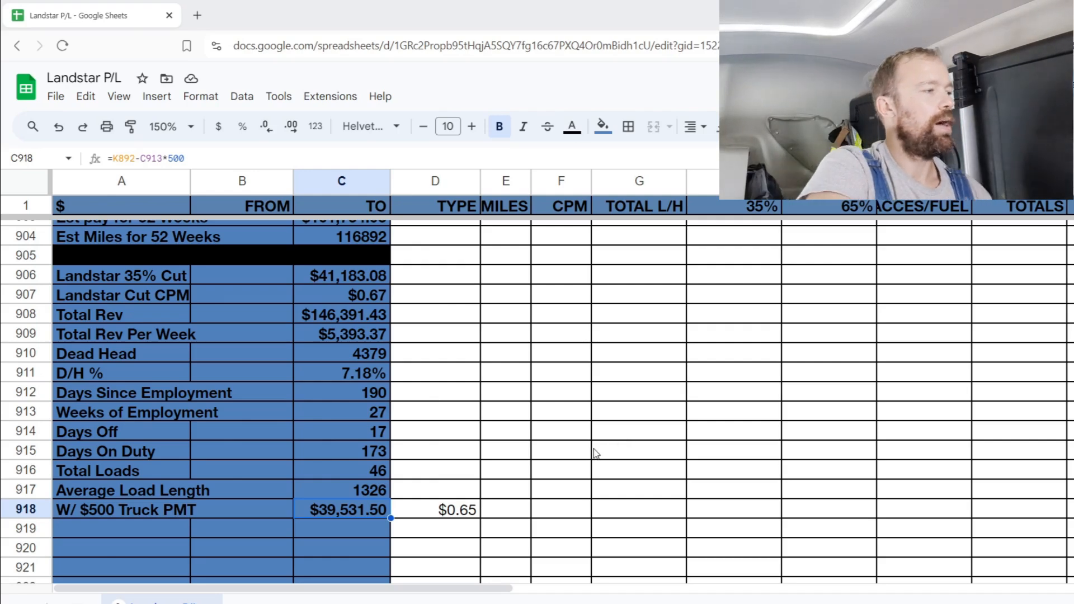
Go back to the Est pay for 52 Weeks row and recheck its amount and formula in C903.
scroll(596, 453, "up", 2)
left_click(353, 330)
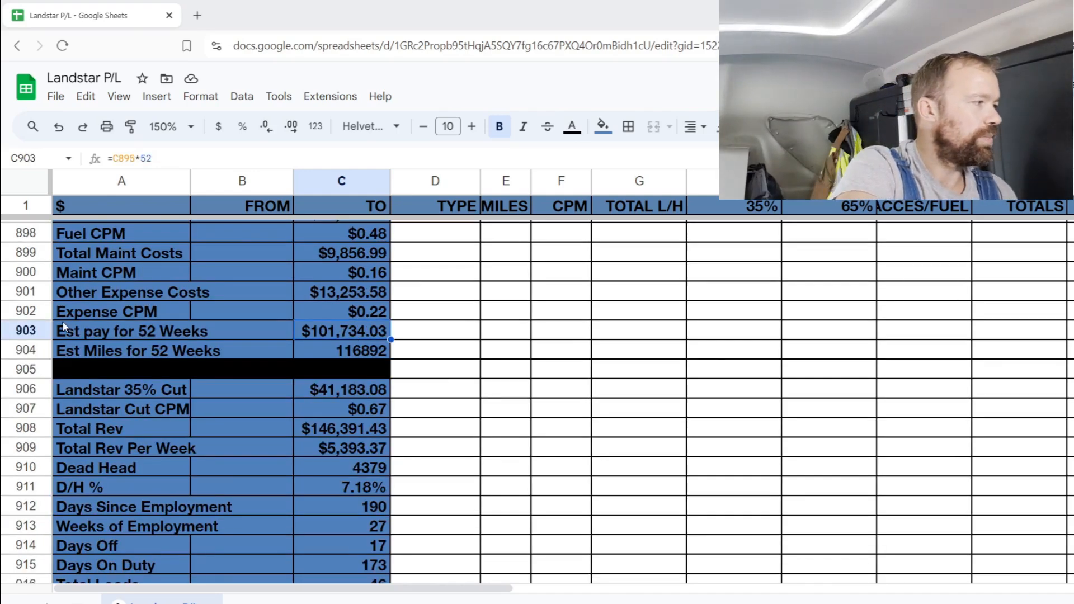
left_click(34, 330)
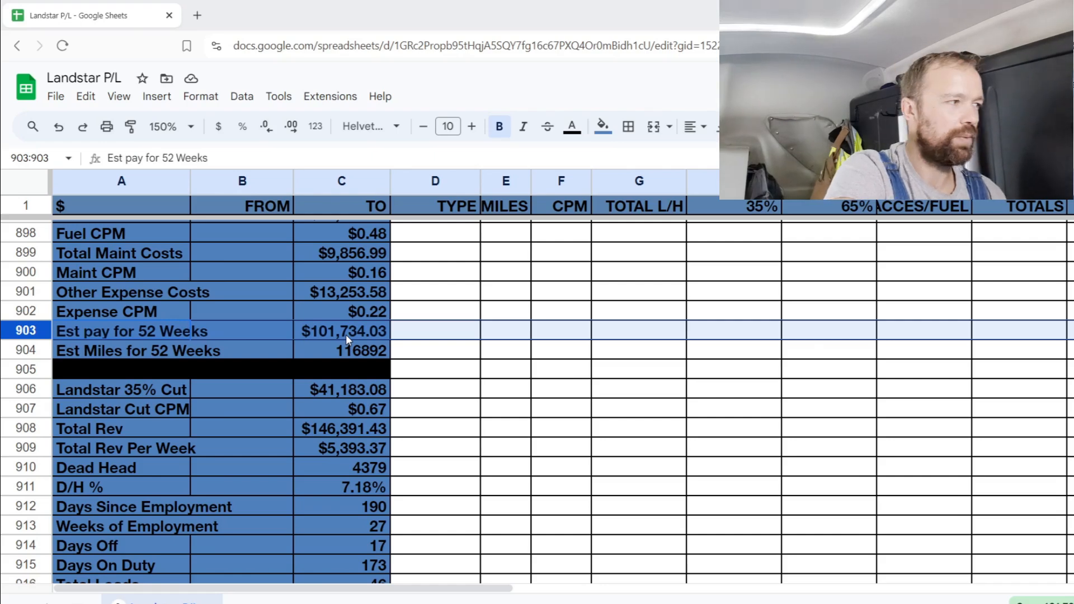
left_click(568, 368)
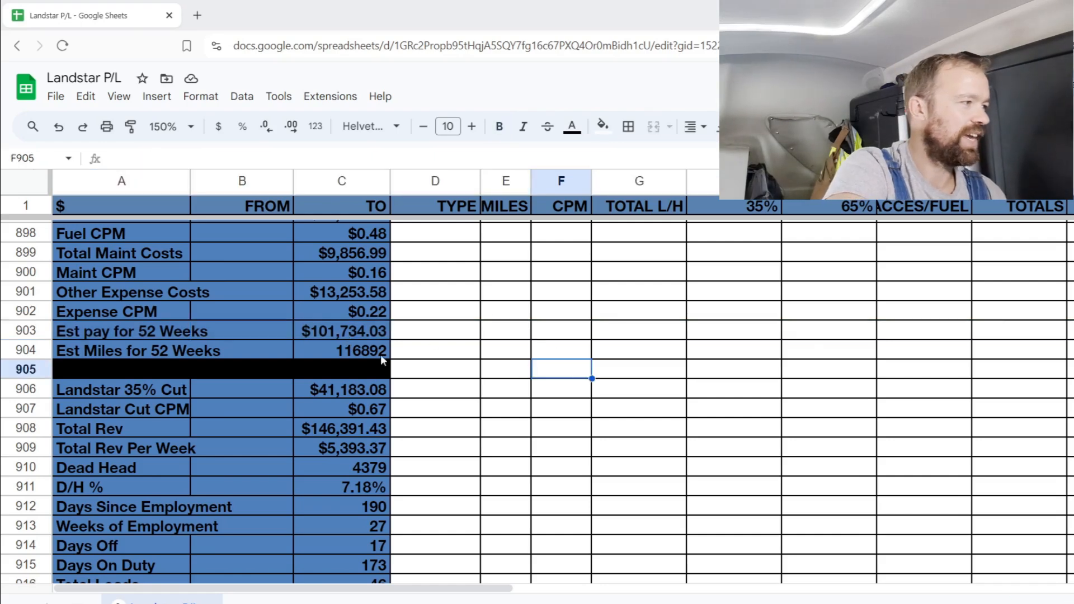
left_click(26, 331)
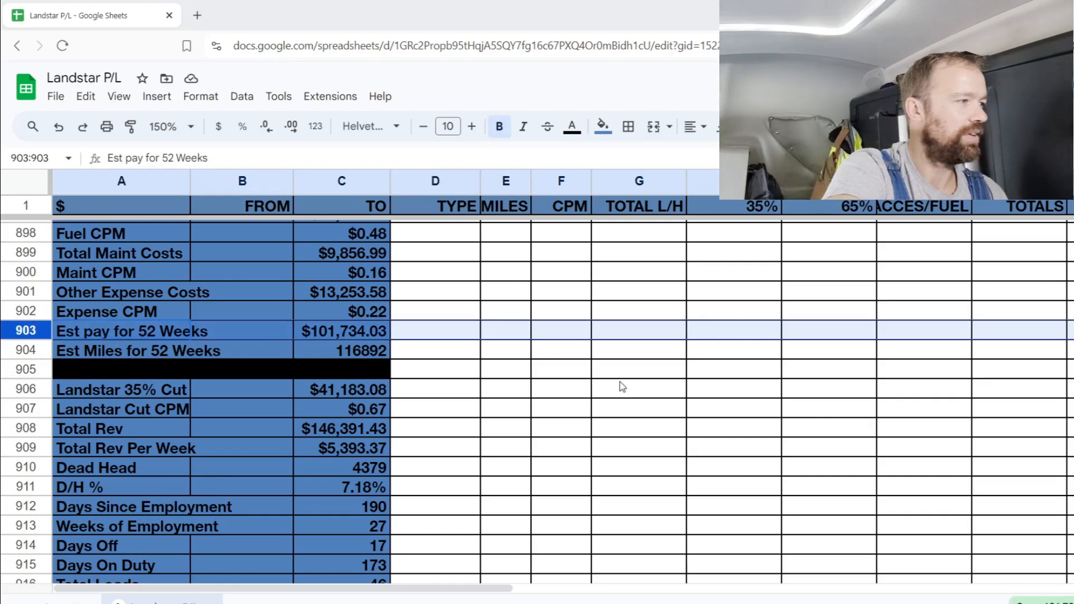
left_click(568, 378)
left_click(355, 330)
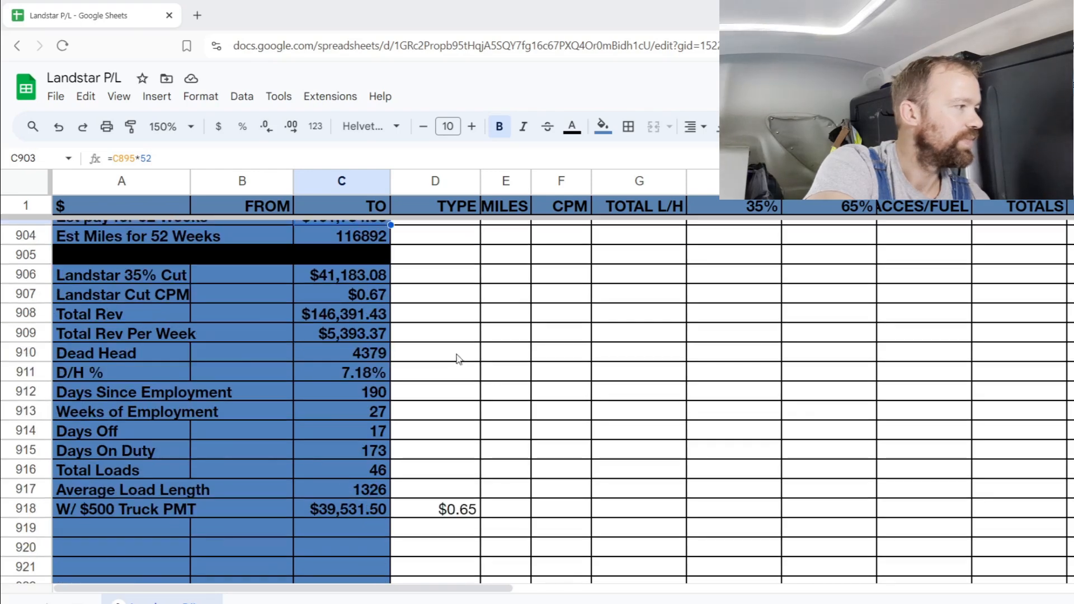
Check Total Rev Per Week in row 909 and the formula behind it in C909.
left_click(367, 334)
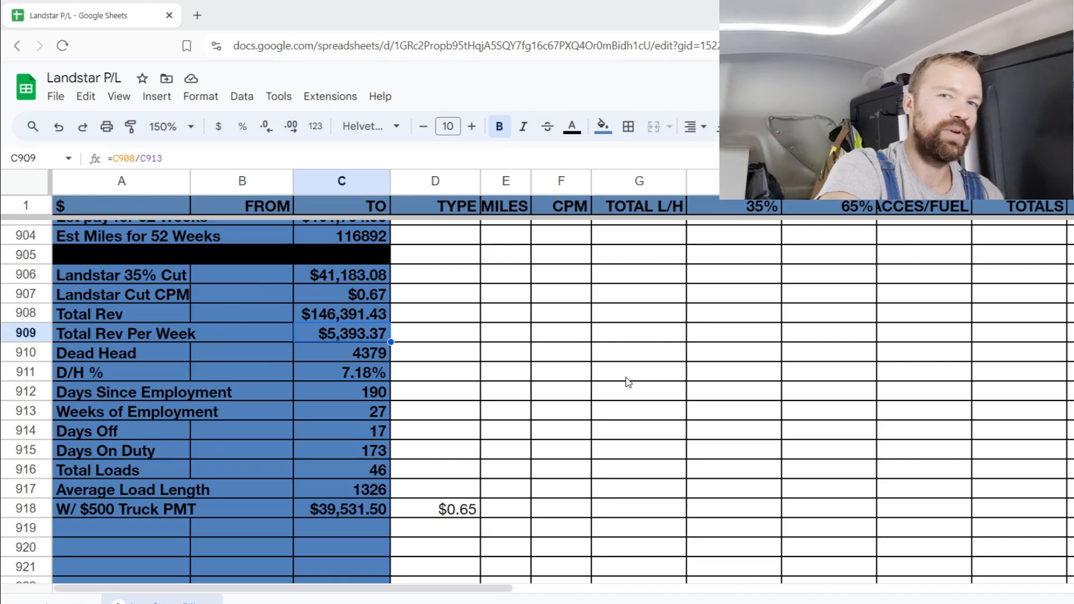
left_click(42, 334)
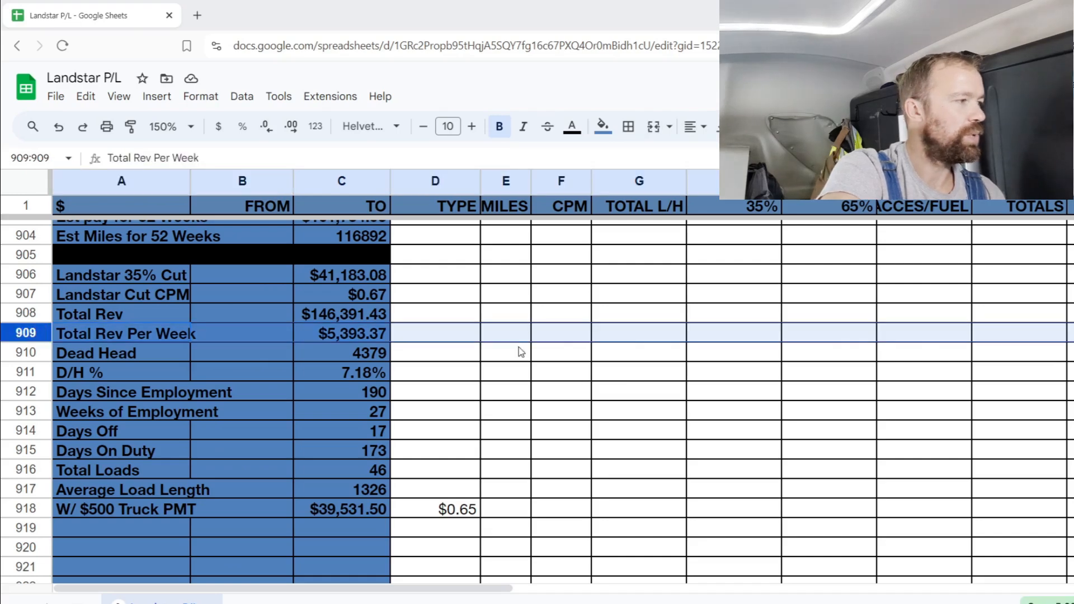
left_click(587, 374)
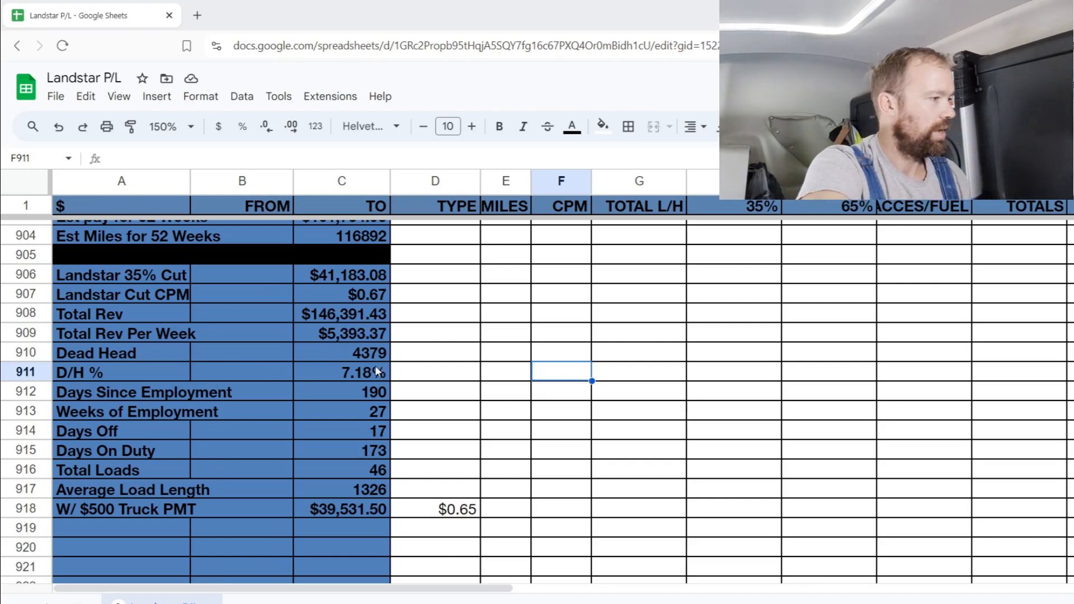
Review the W/ $500 Truck PMT row, including the profit formula in C918 and the per-mile formula in D918.
left_click(36, 510)
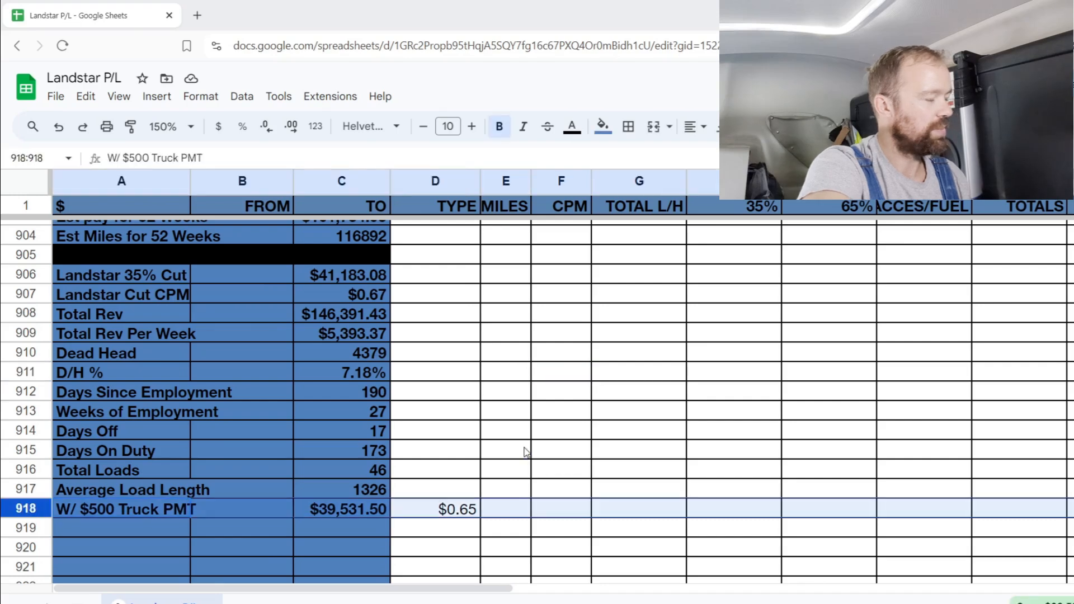
left_click(523, 452)
left_click(345, 513)
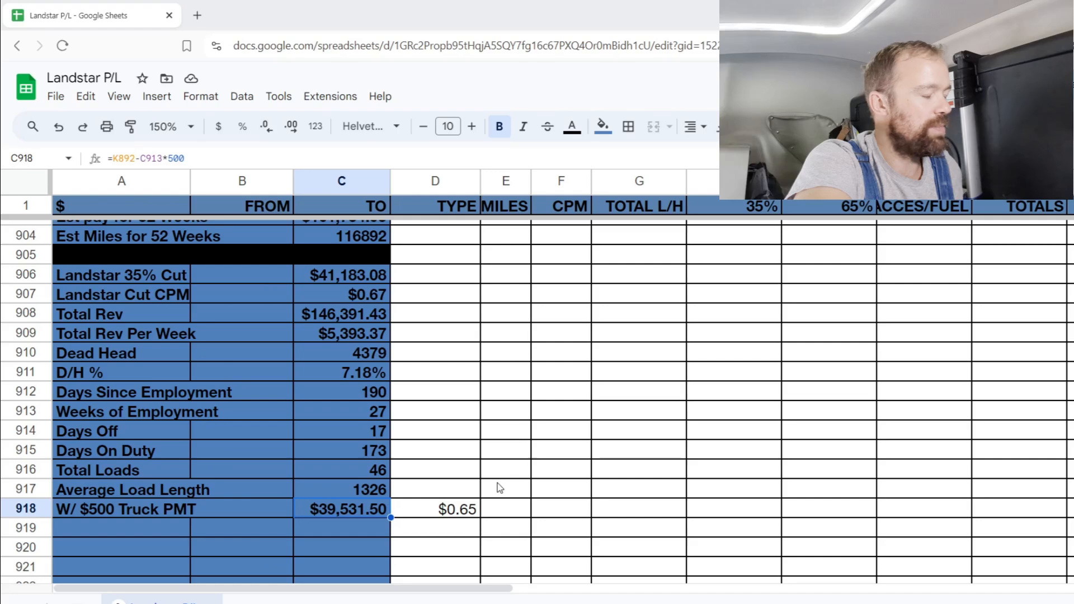
left_click(474, 510)
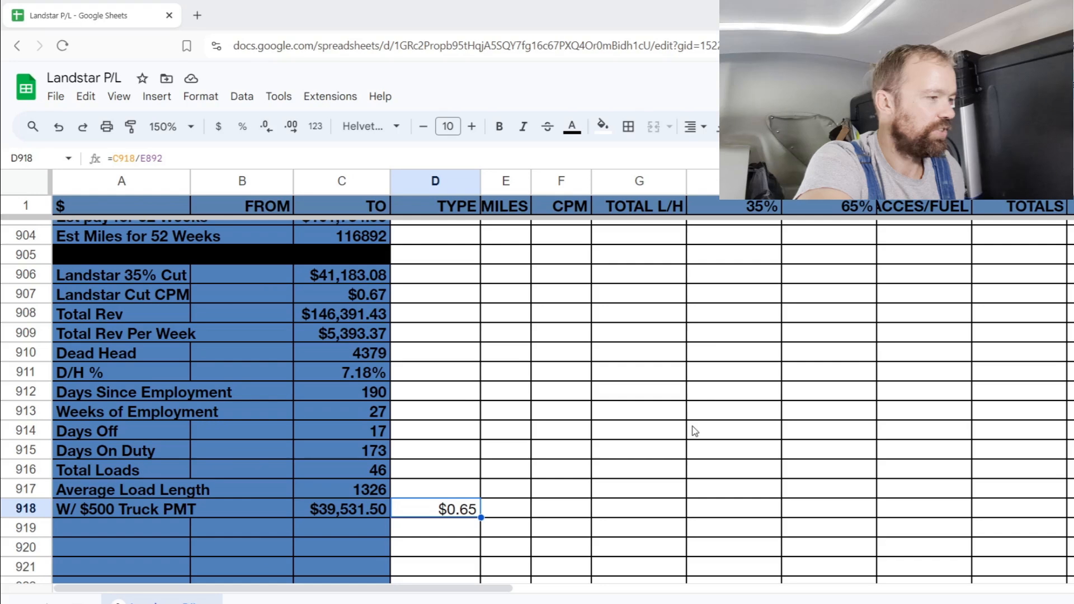
left_click(44, 512)
left_click(568, 468)
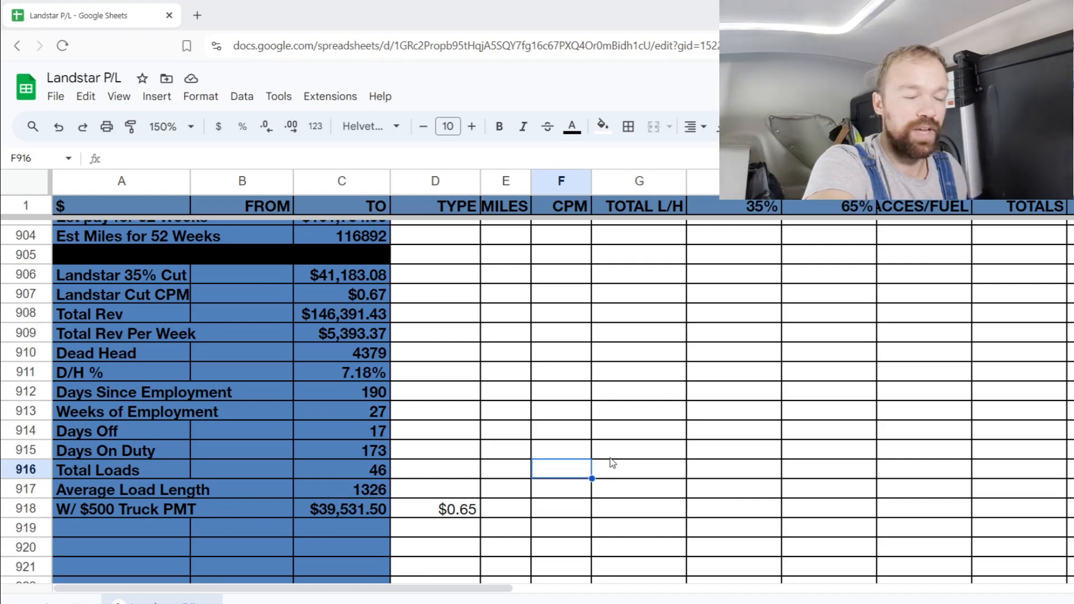
Return to the Week 27 loads and examine the Anniston load with its surrounding empty miles in B852:K854.
scroll(610, 455, "up", 5)
scroll(611, 454, "up", 10)
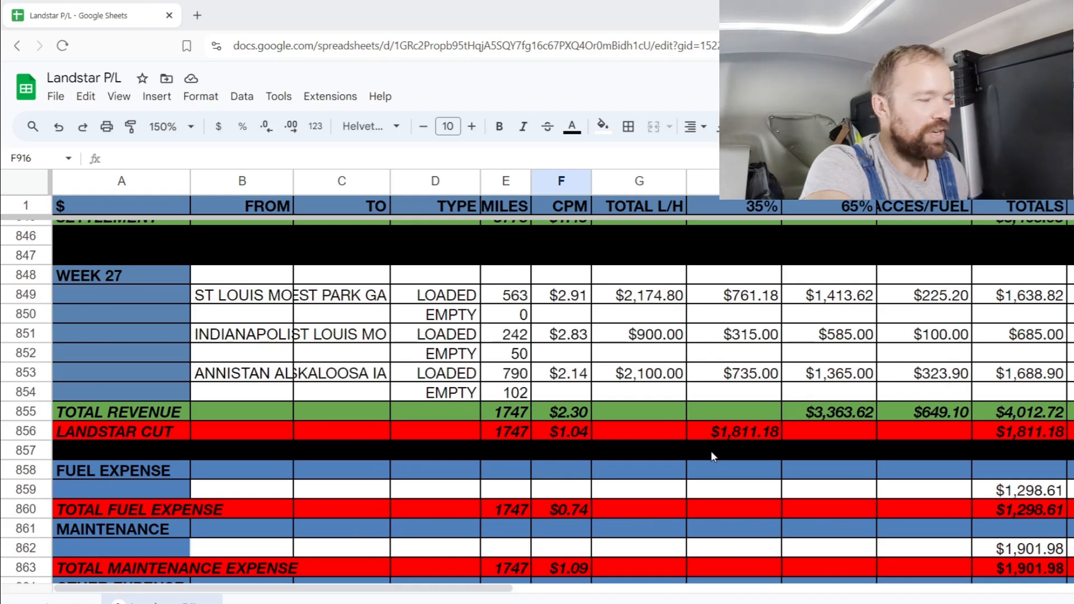
left_click_drag(263, 355, 1032, 391)
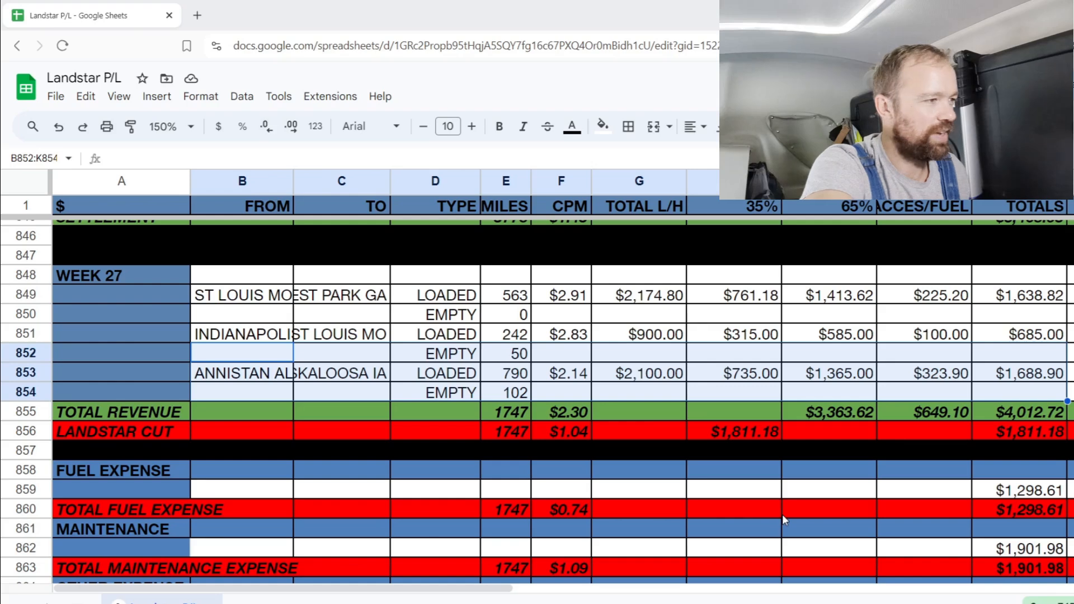
left_click(789, 489)
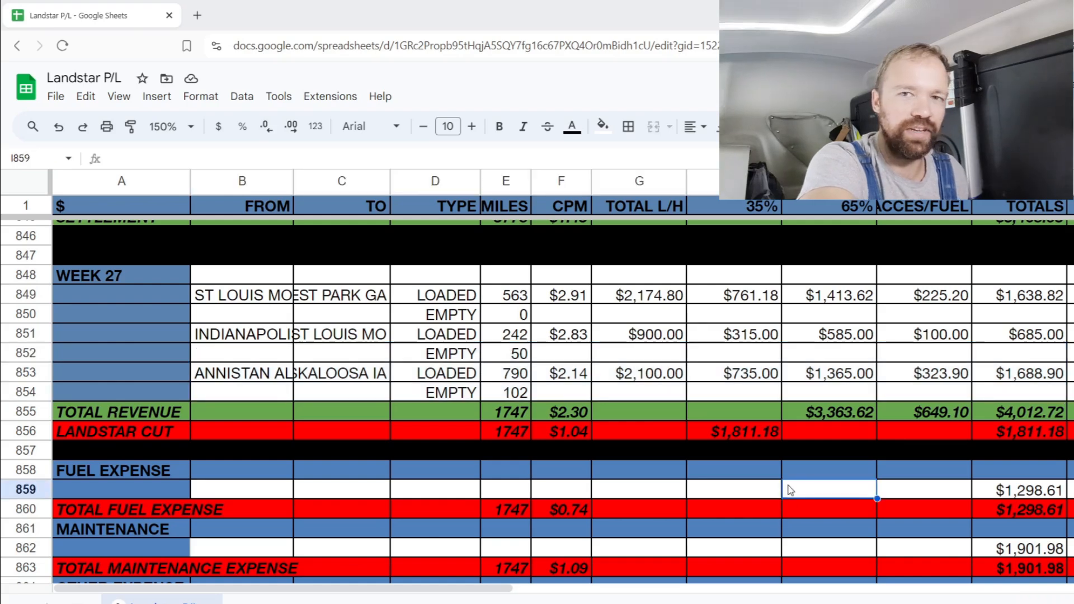
left_click_drag(266, 358, 1032, 391)
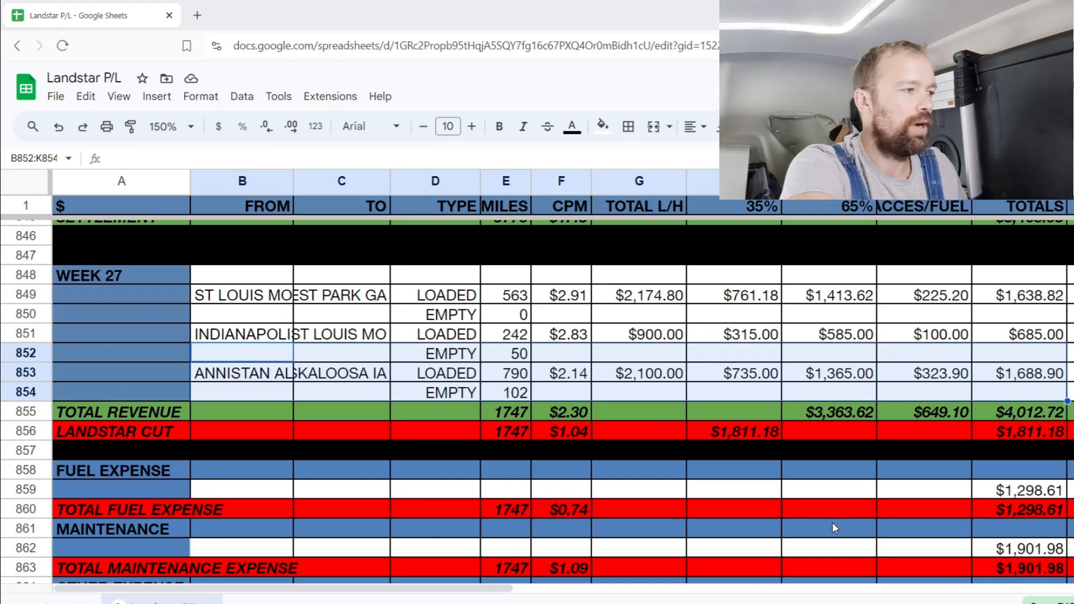
left_click(817, 494)
left_click_drag(259, 361, 1018, 391)
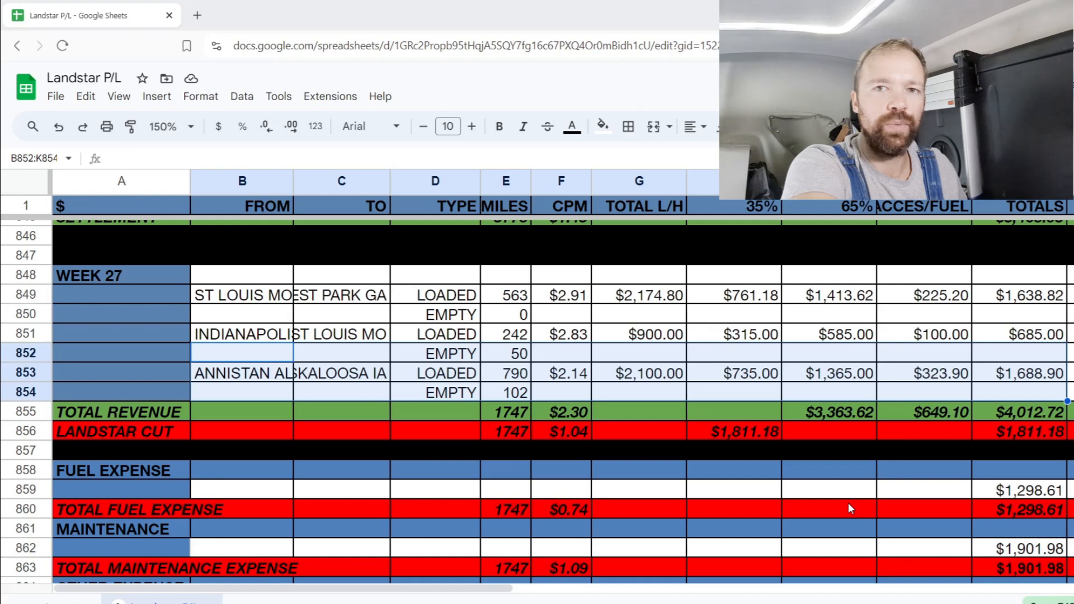
left_click(848, 505)
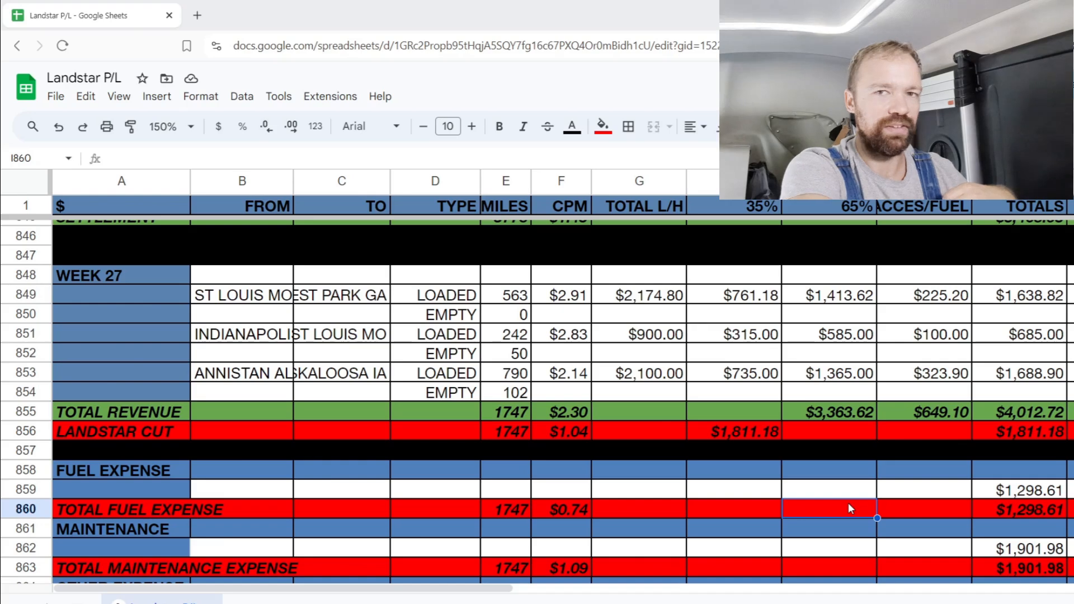
left_click_drag(266, 357, 1051, 394)
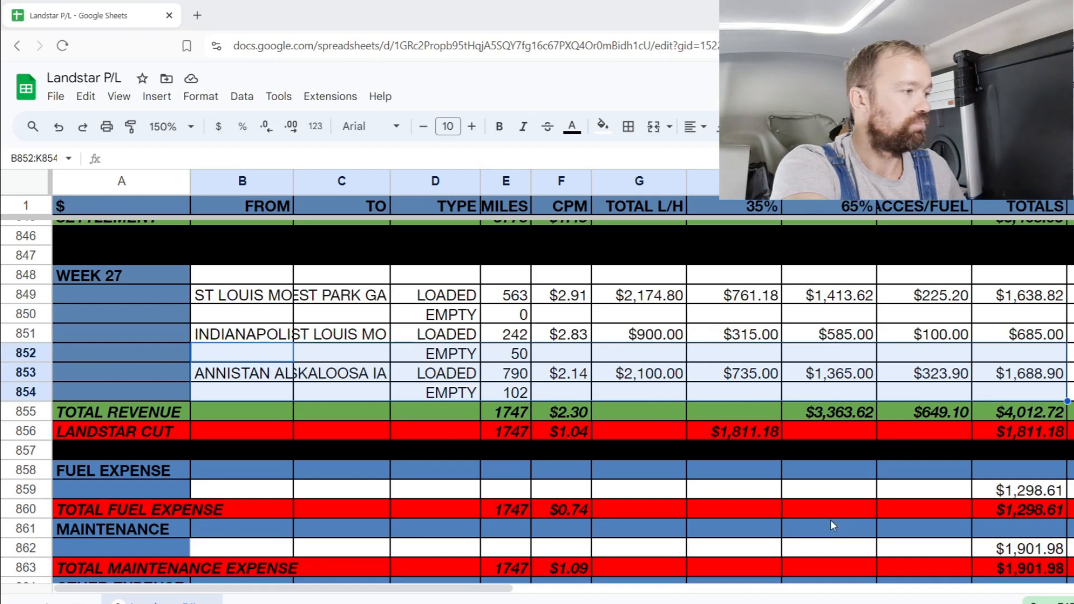
left_click(827, 517)
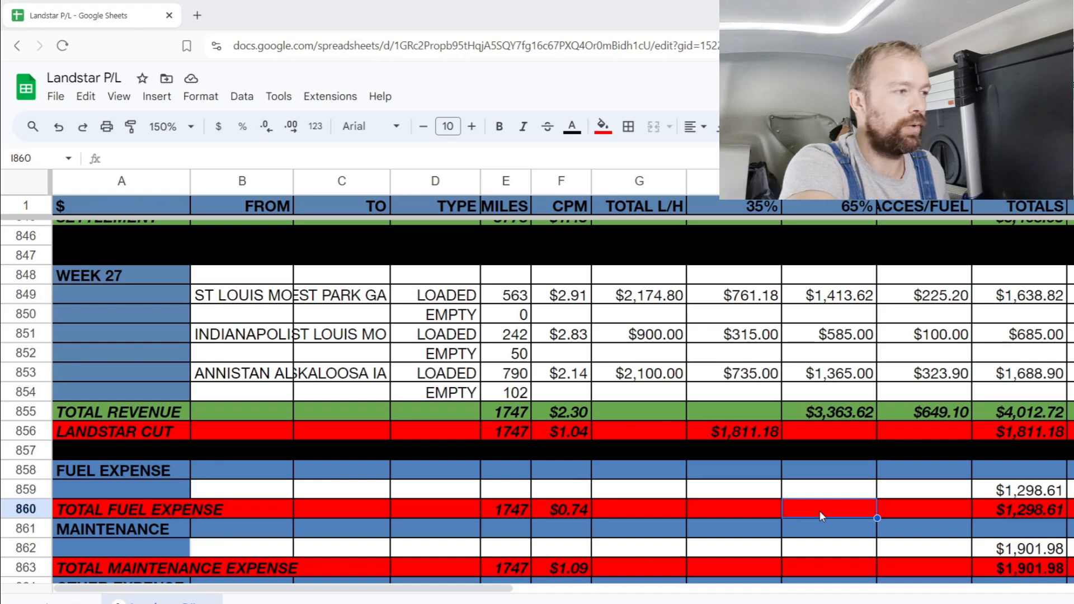
left_click_drag(241, 352, 998, 394)
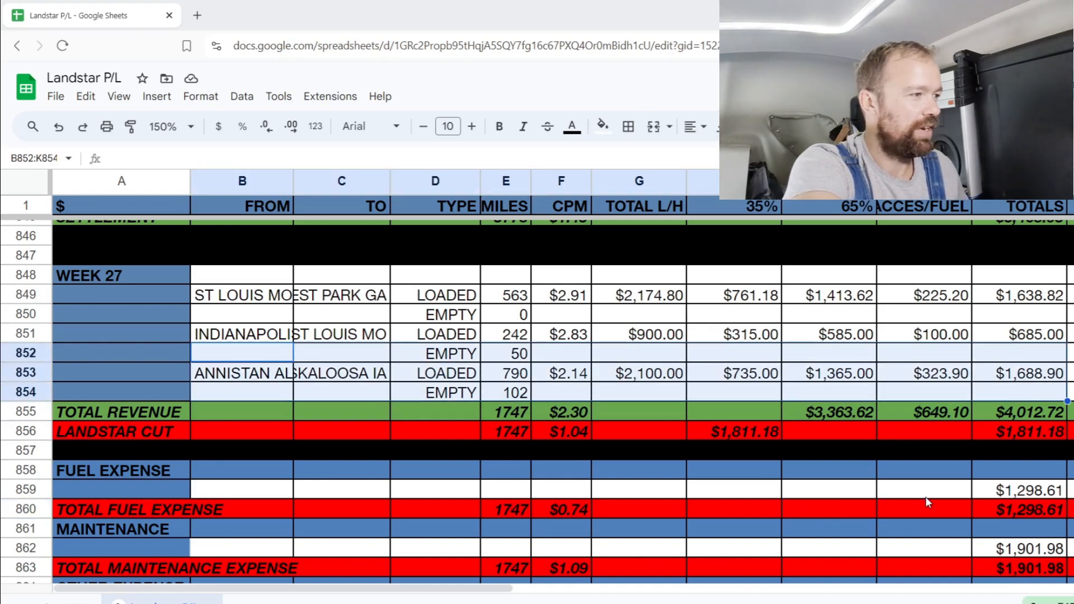
left_click(893, 478)
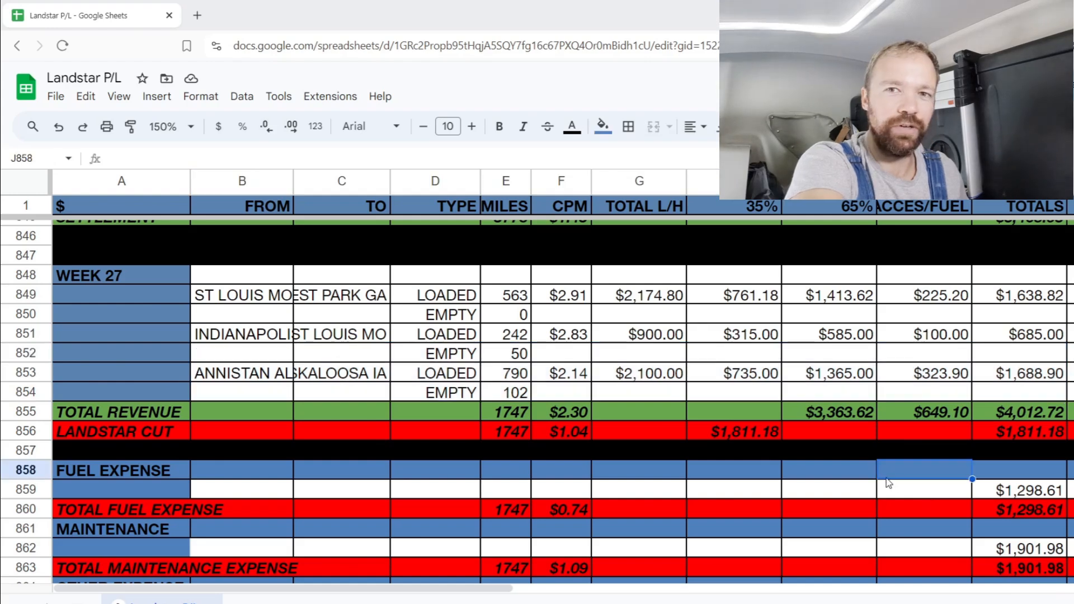
Check the Week 27 settlement per mile in F884 and the settlement amount in K884.
scroll(889, 482, "down", 8)
left_click(571, 520)
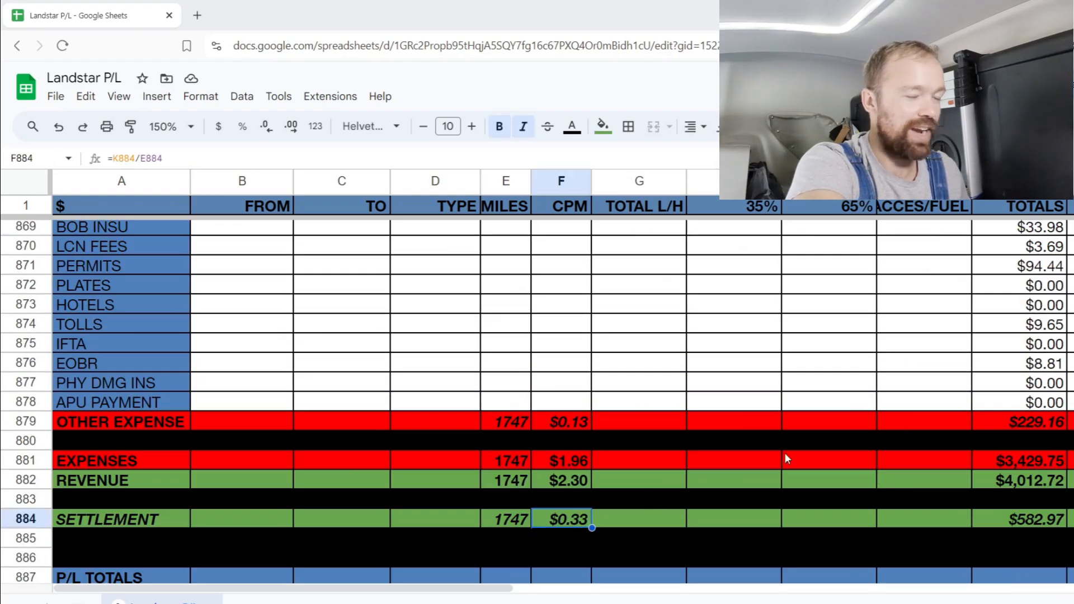
left_click(1045, 520)
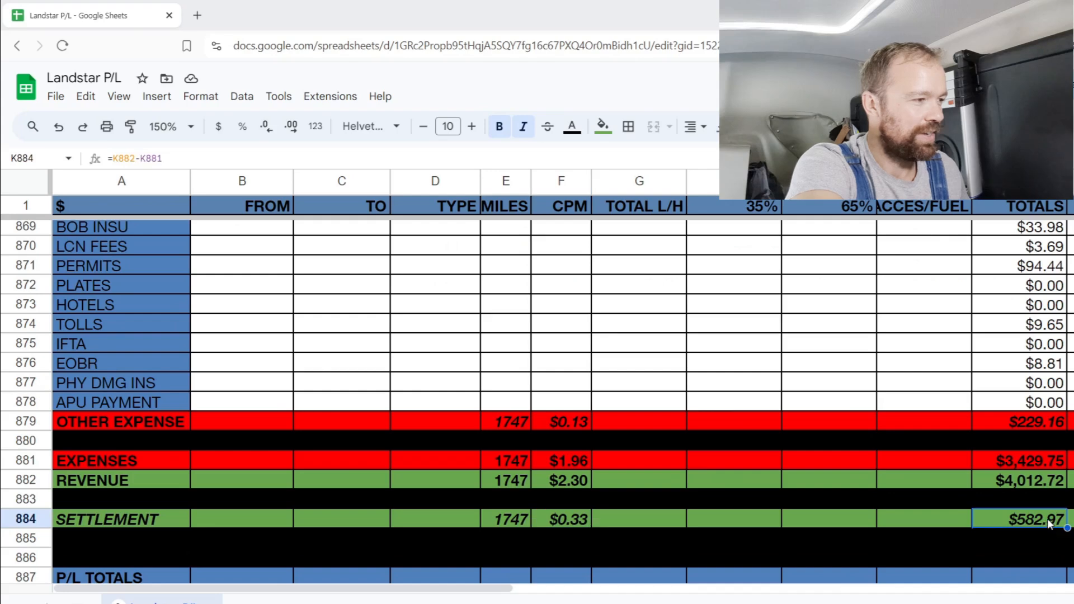
left_click(590, 517)
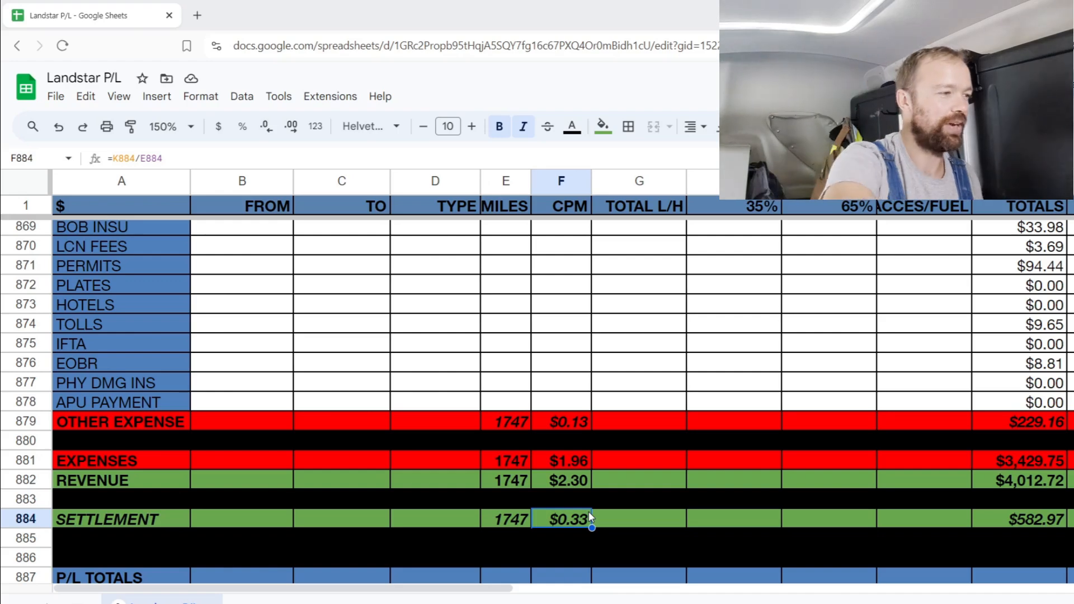
left_click(749, 347)
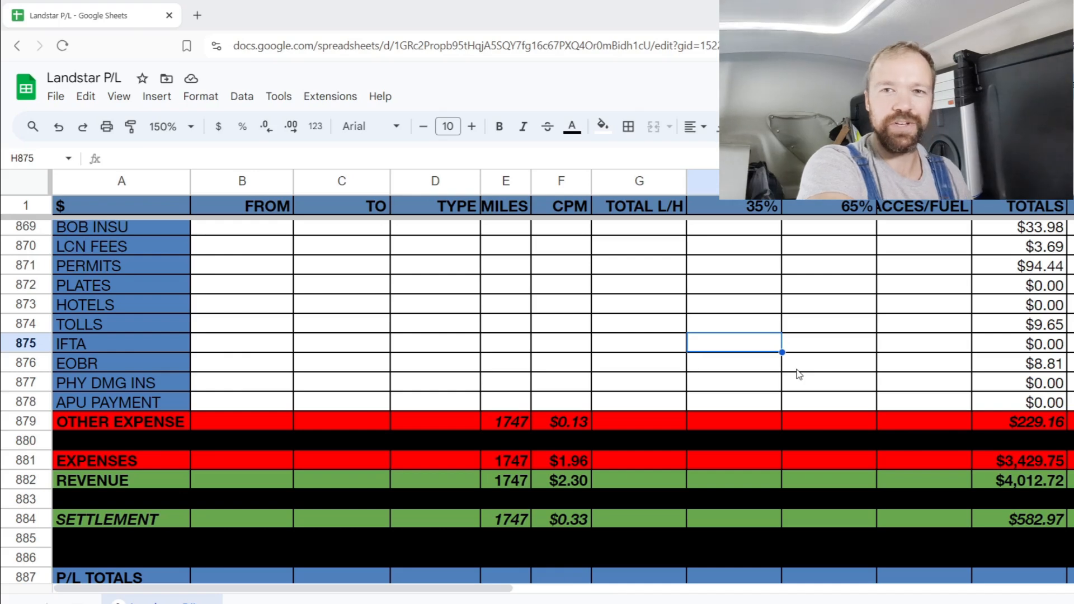
Look over the Week 27 loads, fuel, maintenance and other expenses again, down to the P/L TOTALS section.
scroll(799, 374, "up", 5)
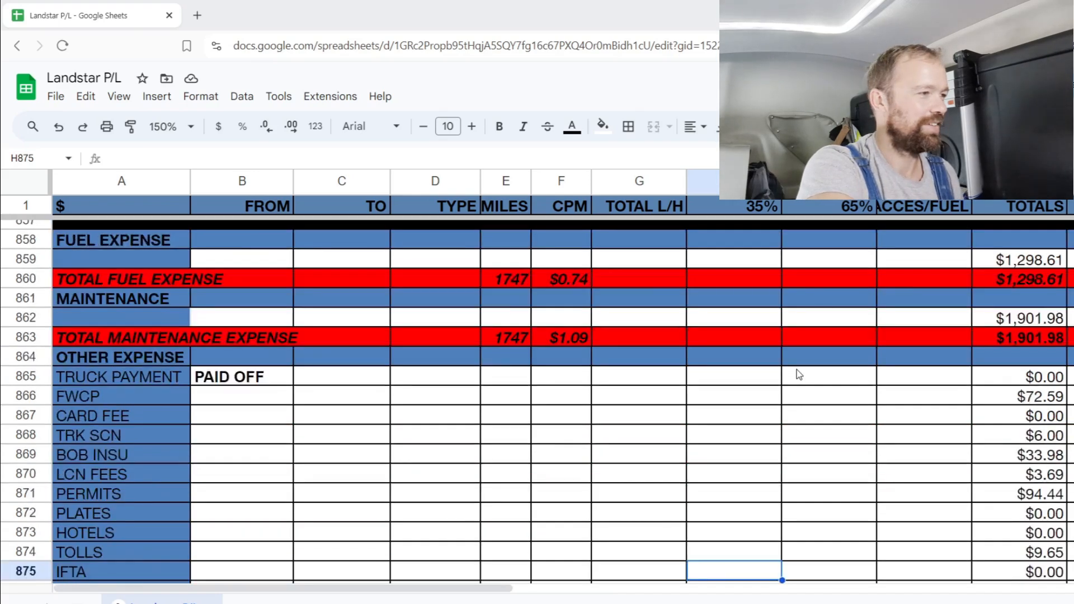
scroll(798, 374, "up", 2)
scroll(798, 374, "down", 2)
scroll(799, 375, "up", 2)
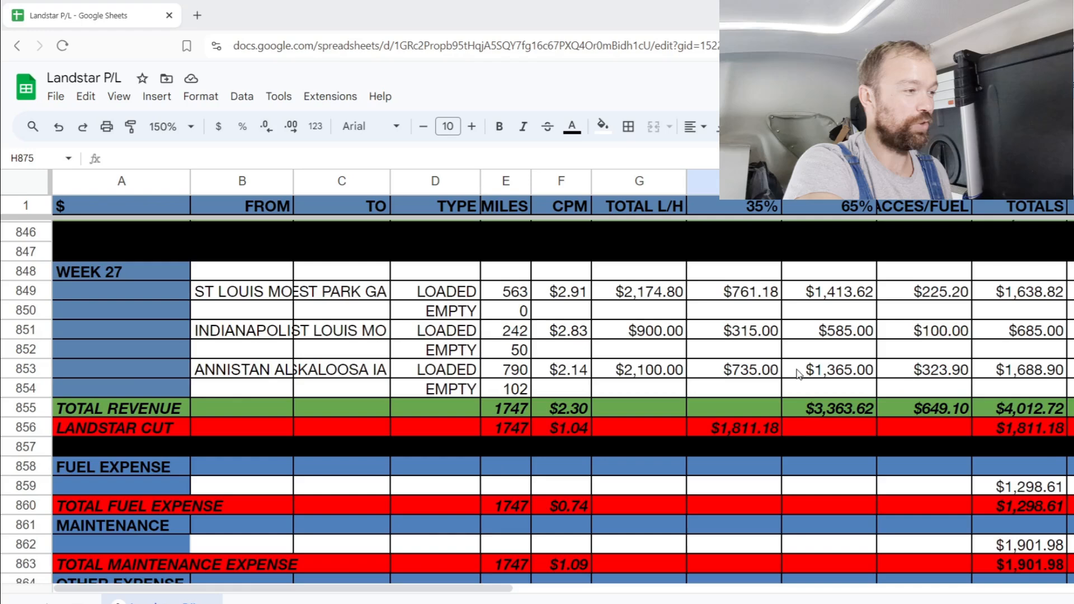
scroll(798, 374, "down", 7)
scroll(722, 376, "down", 4)
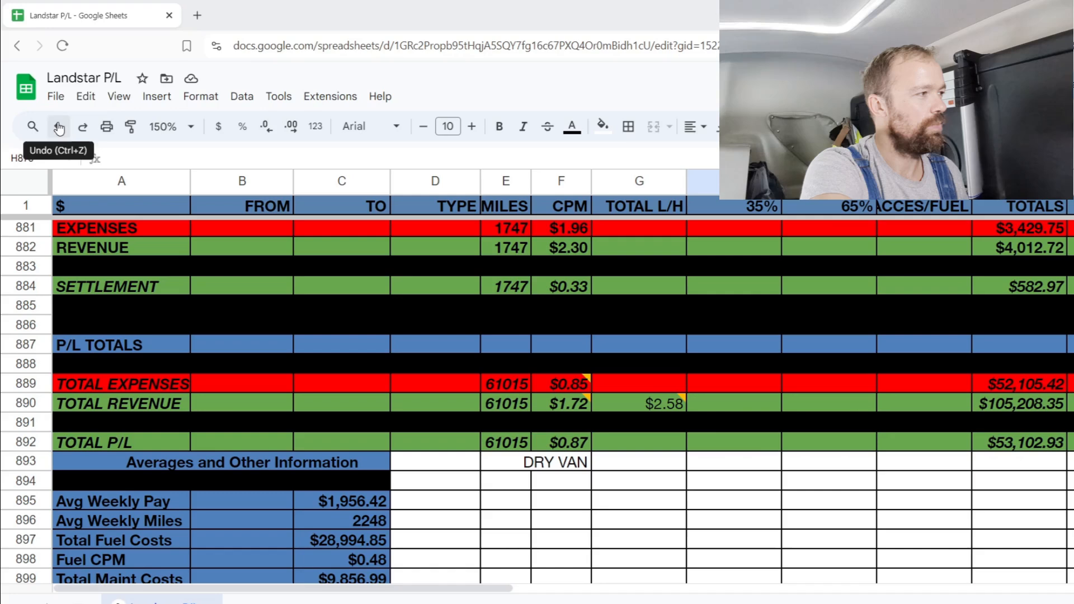
View the file formats offered for downloading the spreadsheet, and dismiss the list without downloading.
left_click(52, 100)
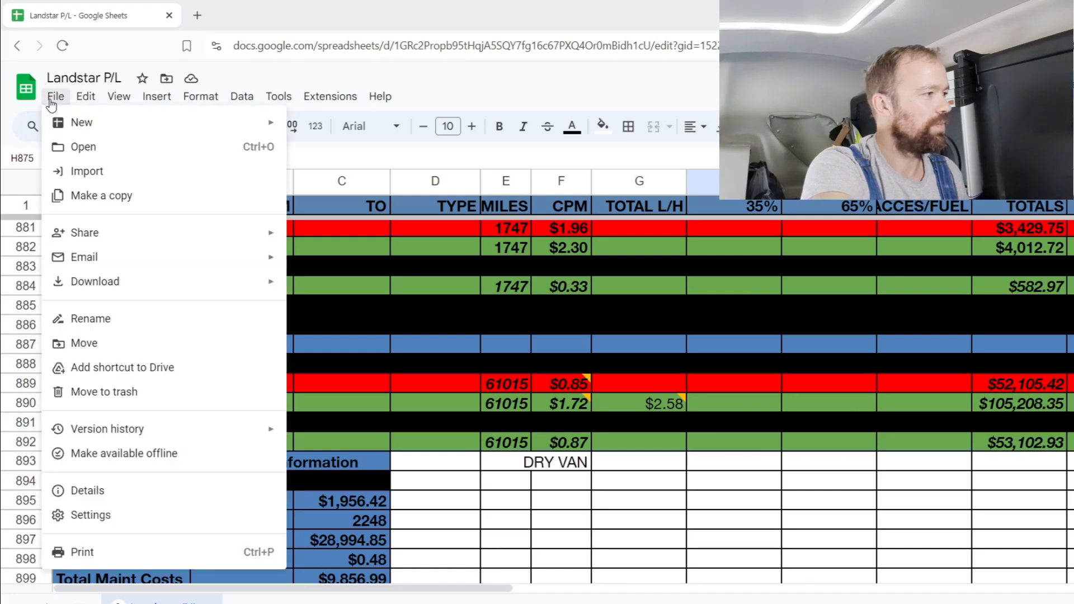
mouse_move(193, 293)
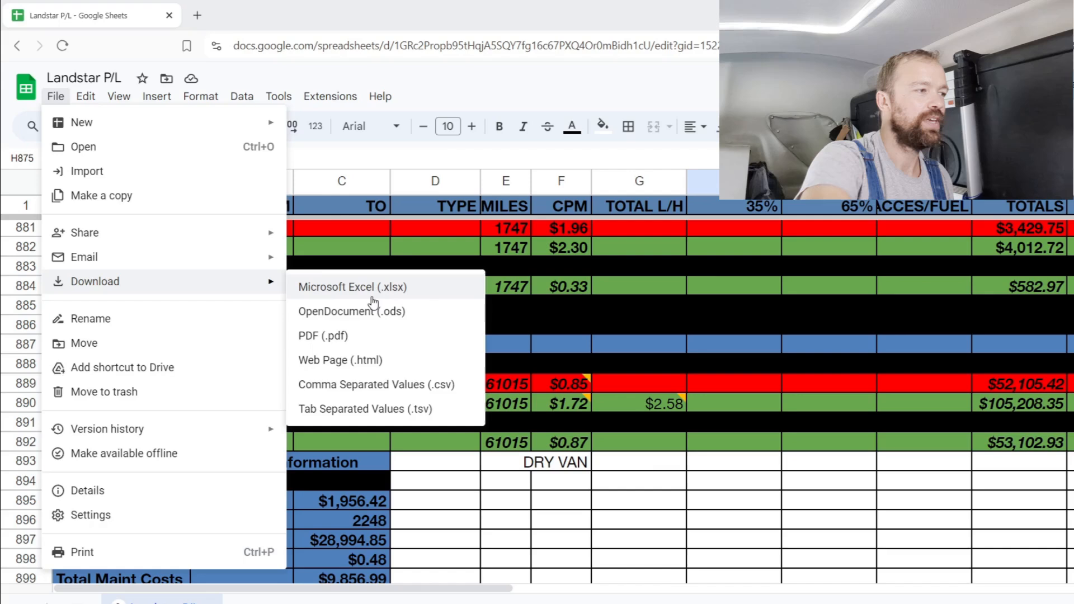
left_click(640, 323)
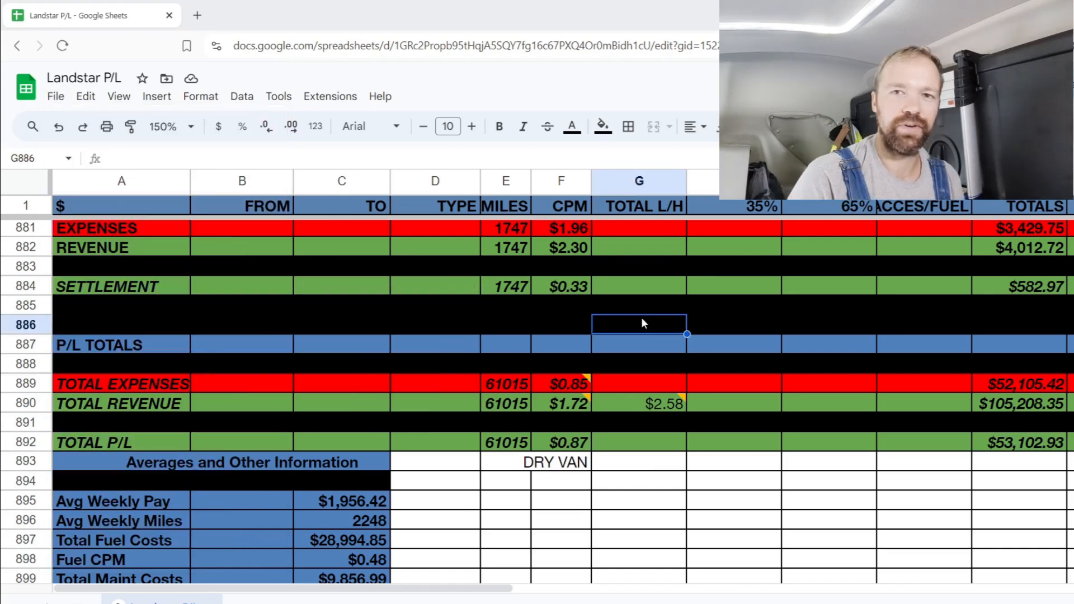